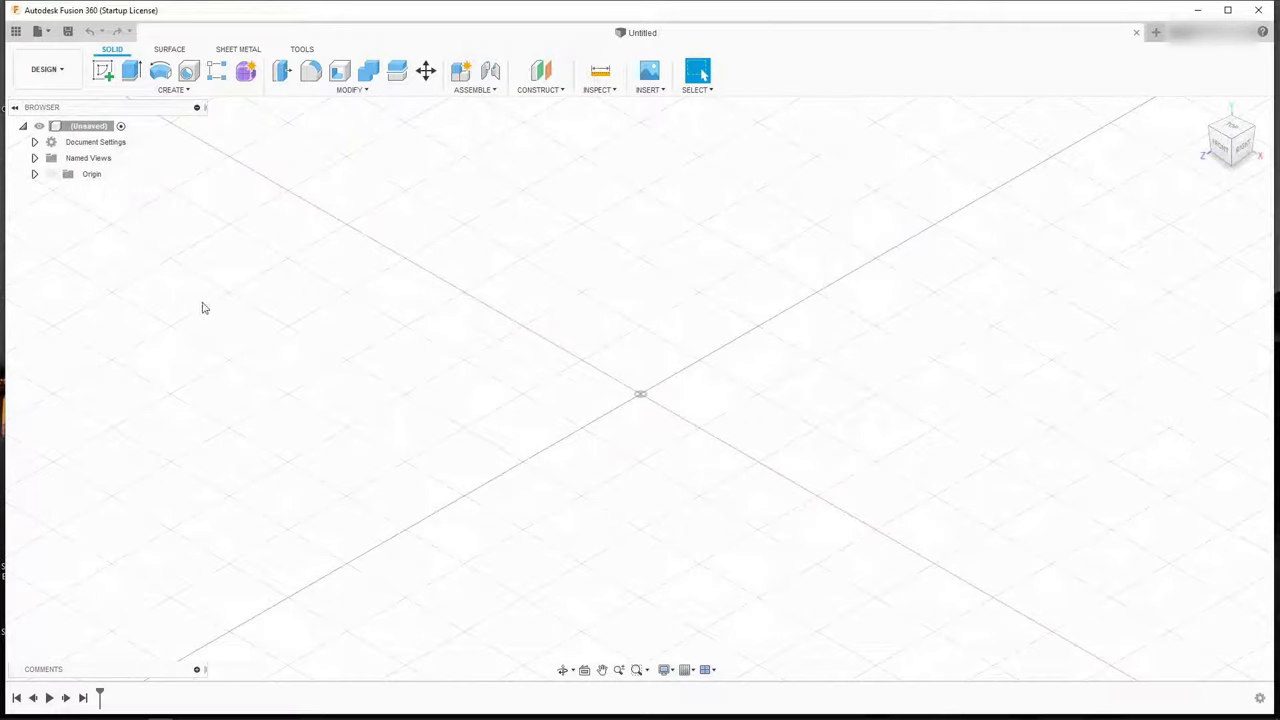
Step: Start a new sketch on the XY origin plane
click(35, 174)
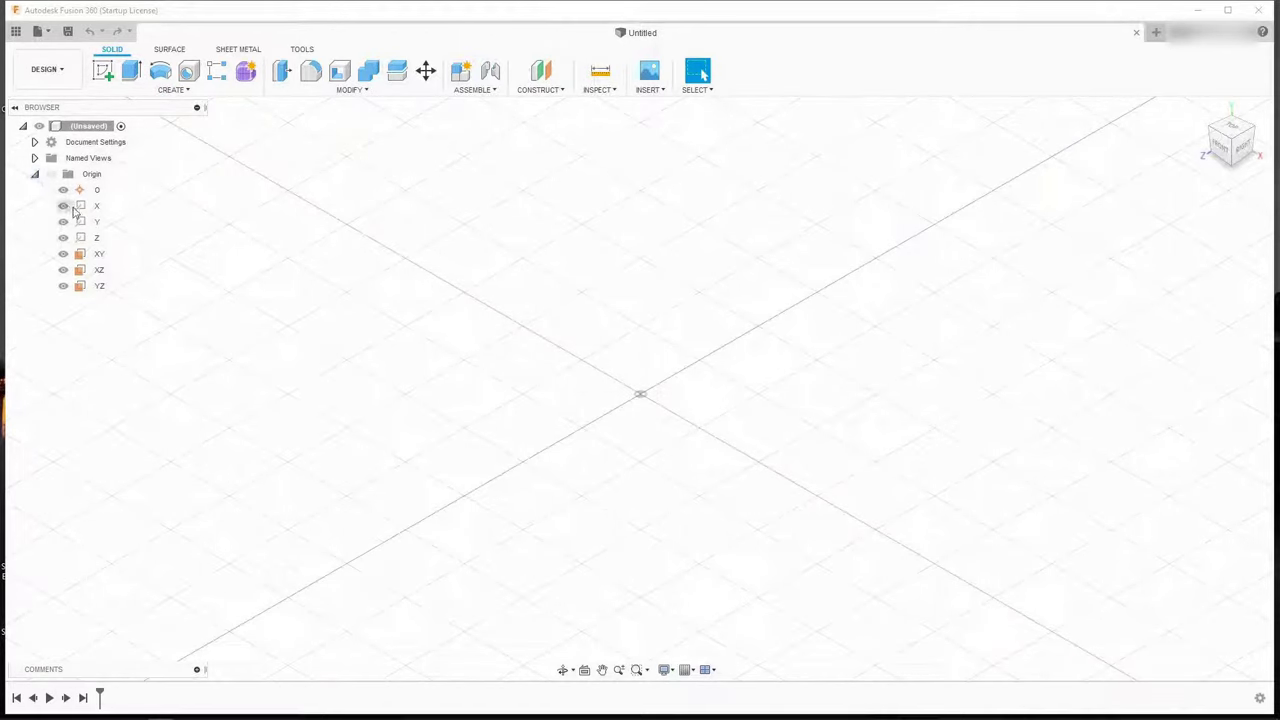
click(100, 258)
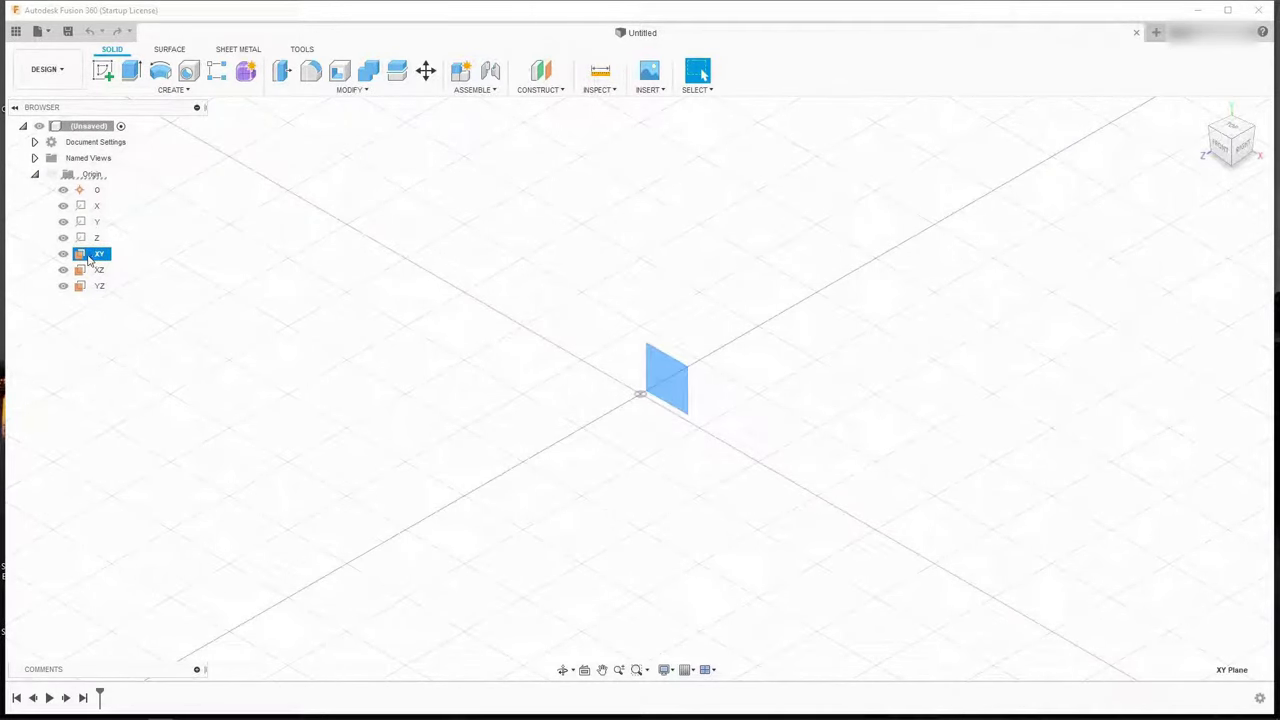
click(104, 80)
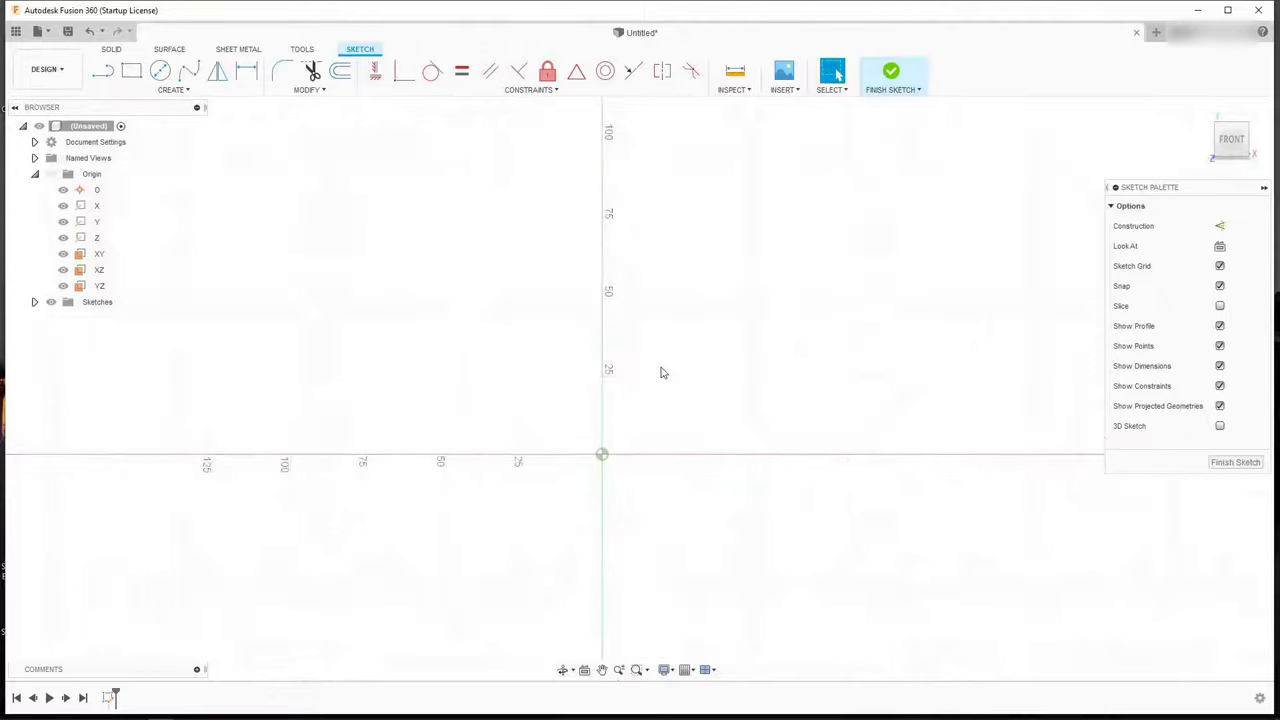
Step: Draw a 340 mm vertical line upward from the origin as the profile's centre line
scroll(612, 539, down, 2)
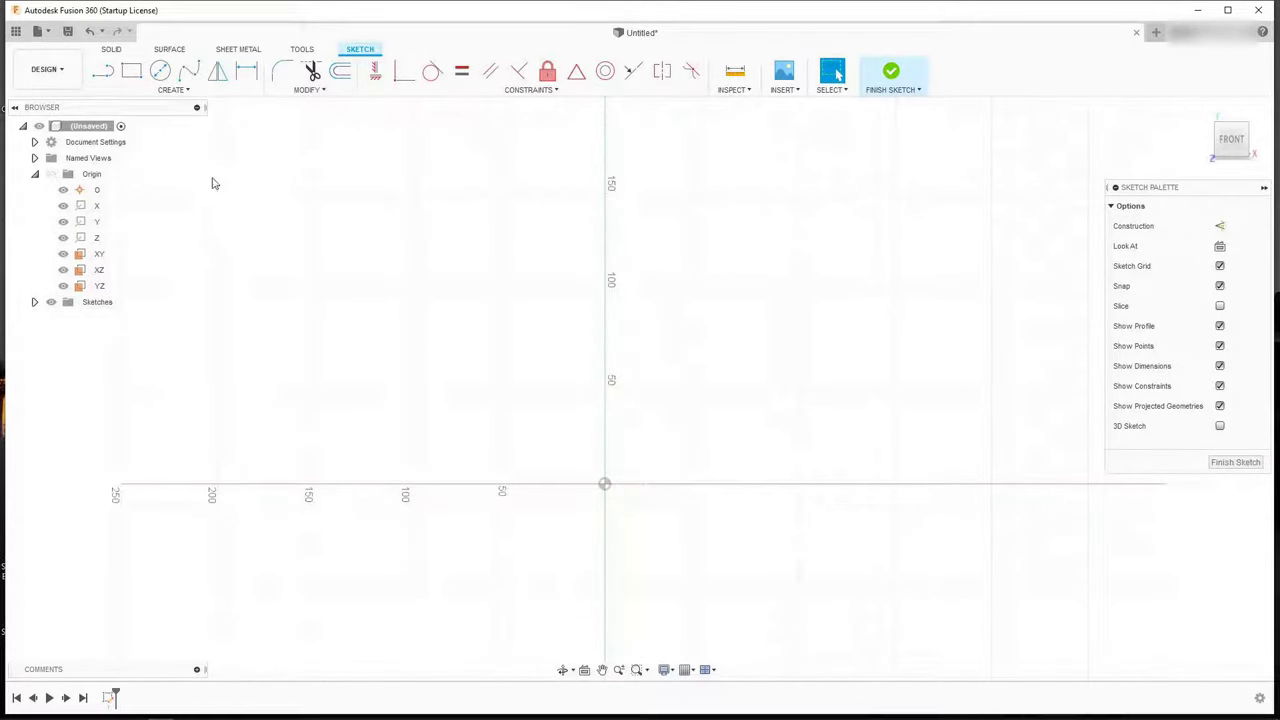
click(103, 72)
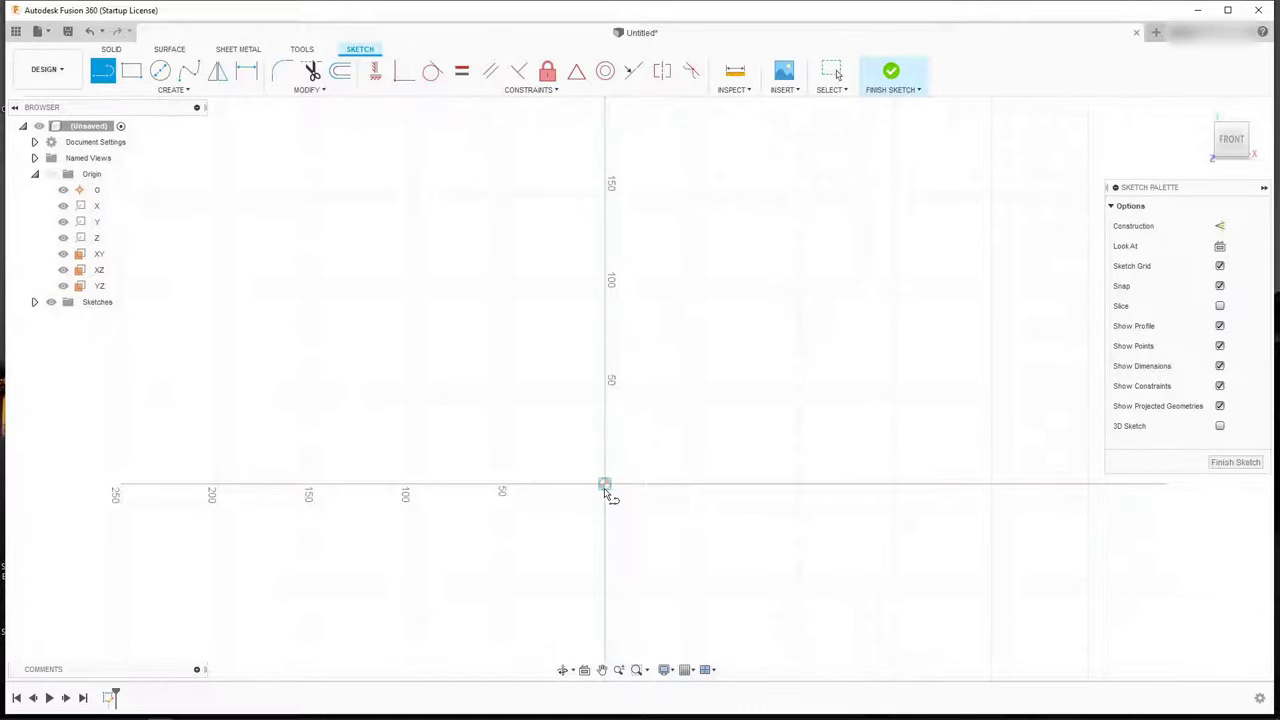
click(605, 487)
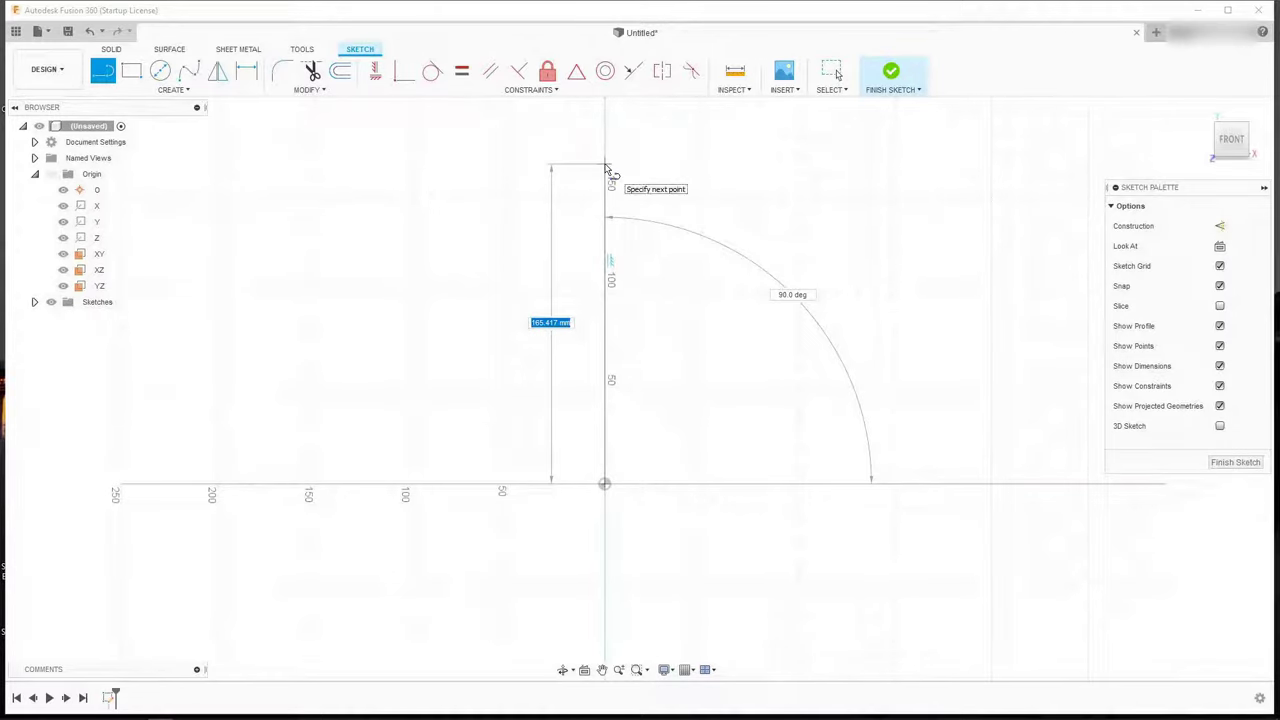
text(340)
key(Return)
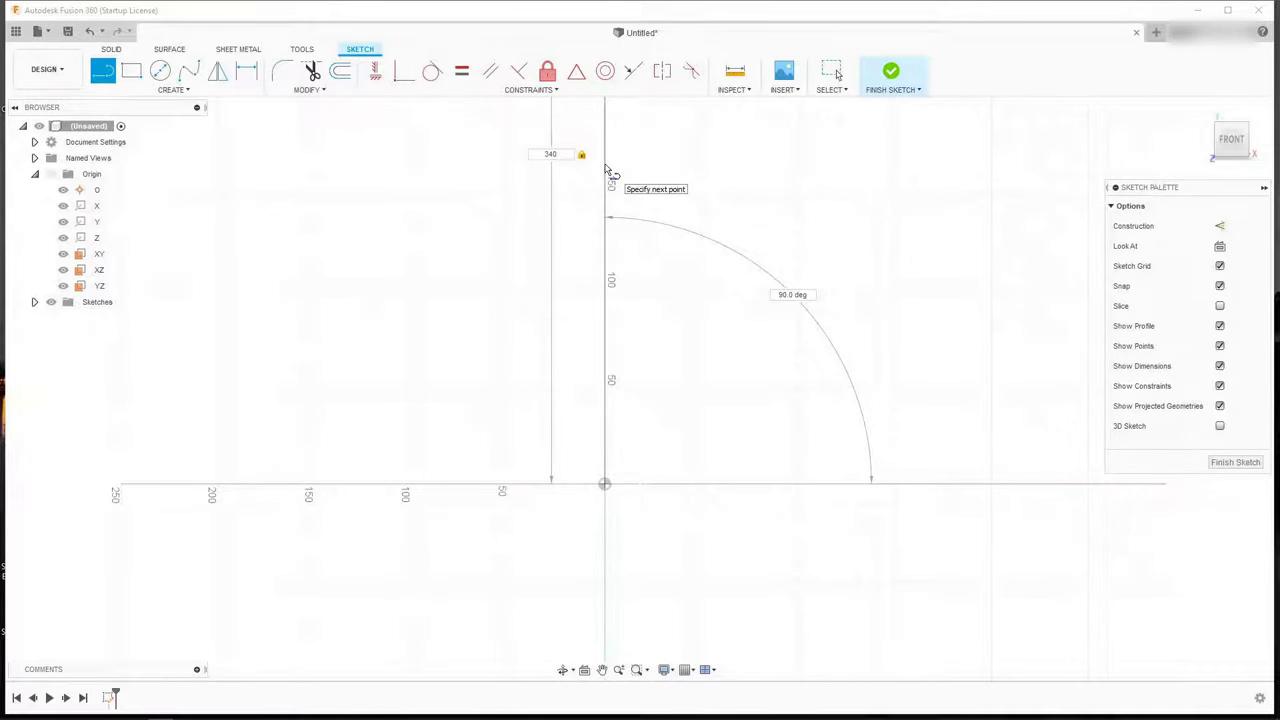
key(Escape)
Step: Move the 340 mm dimension to the right side of the vertical line, clear of the area for the profile
scroll(652, 413, down, 2)
scroll(649, 404, down, 4)
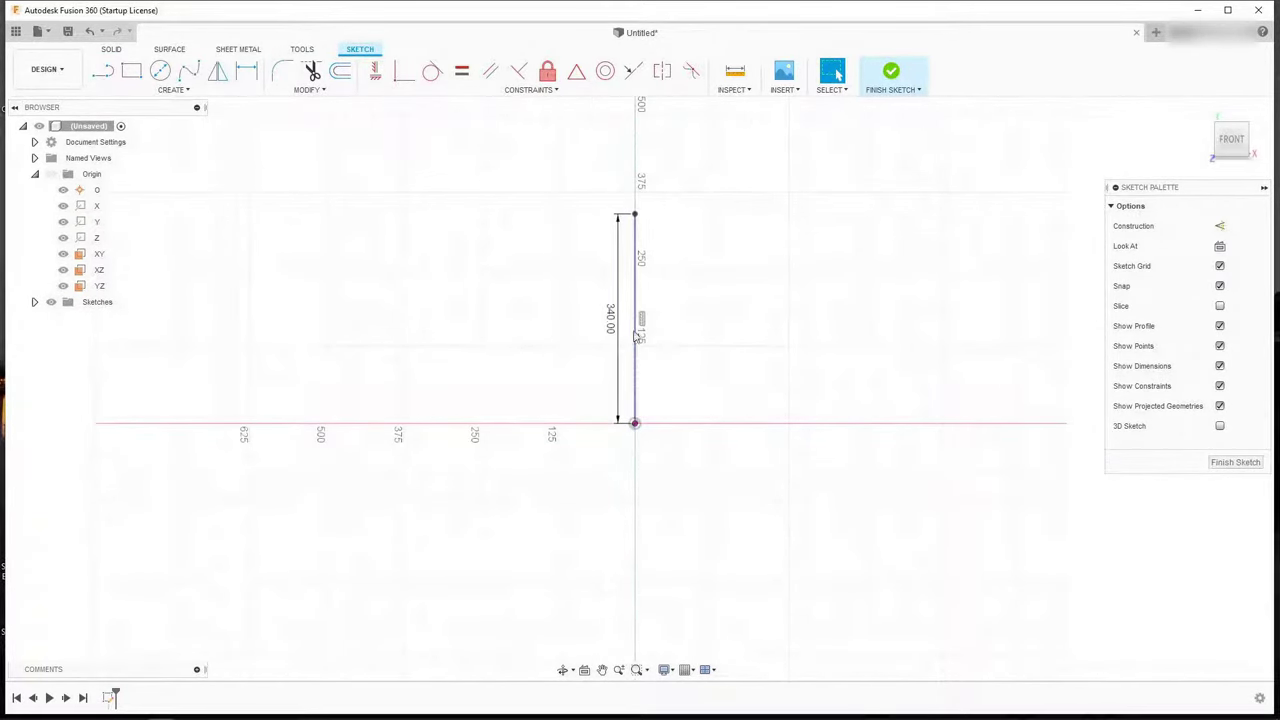
scroll(648, 244, up, 3)
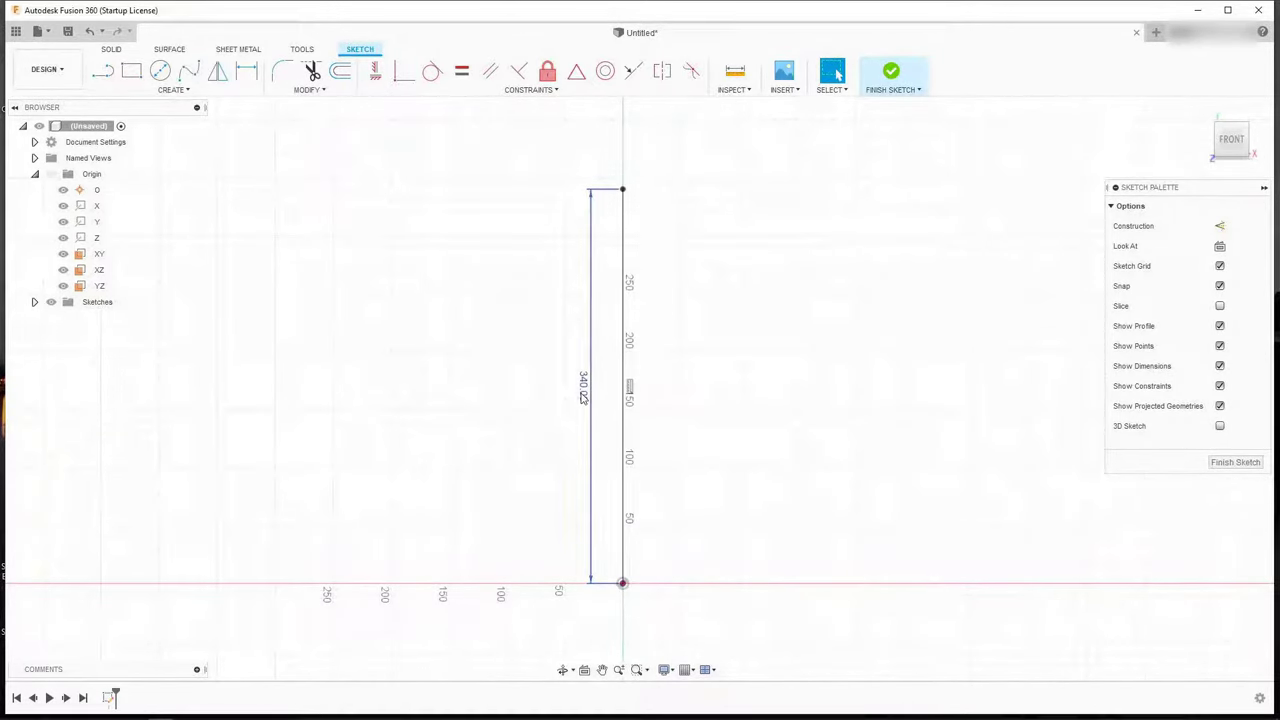
drag(585, 397, 726, 391)
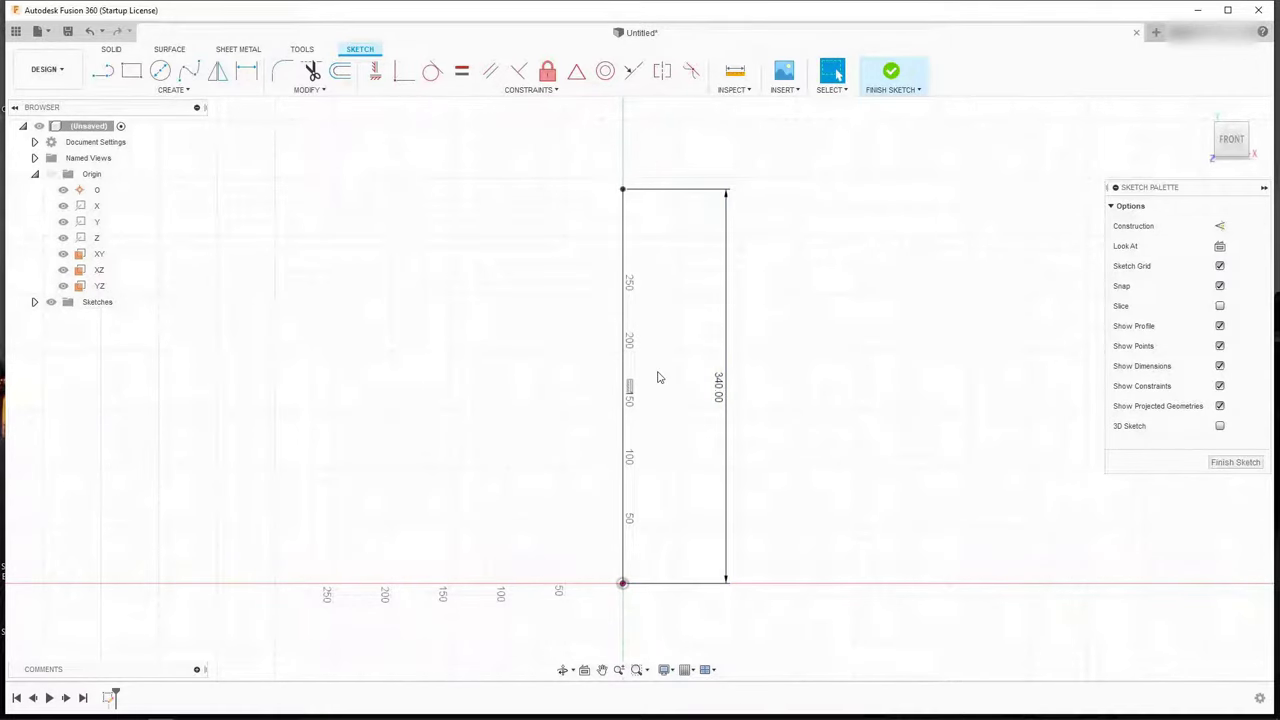
Step: Draw a 20 mm horizontal line leftward from the upper end of the vertical line
scroll(657, 377, up, 1)
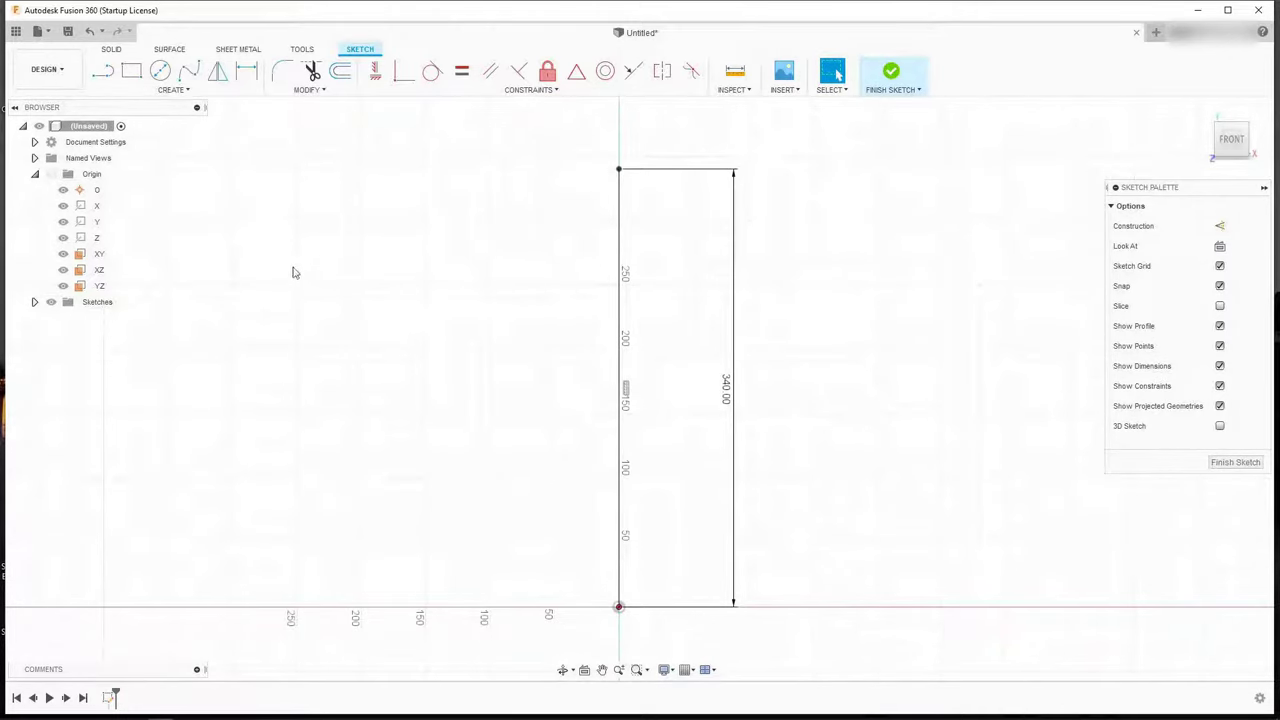
click(103, 70)
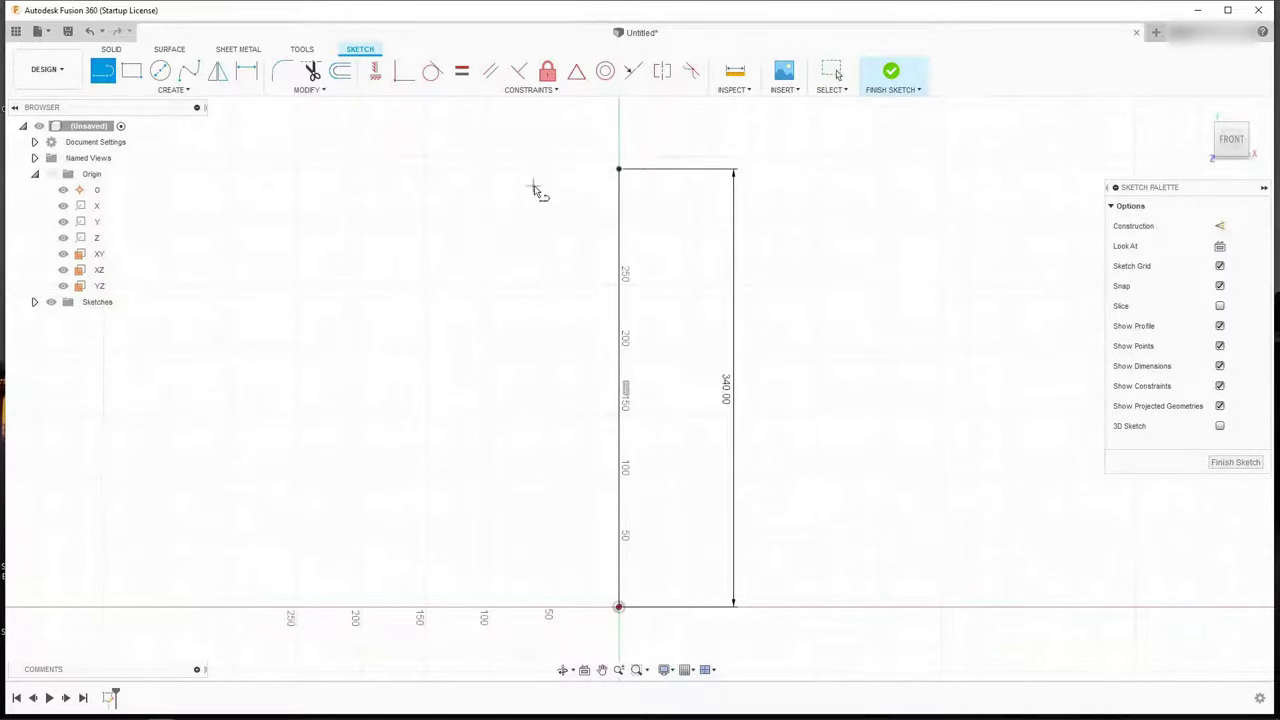
click(619, 170)
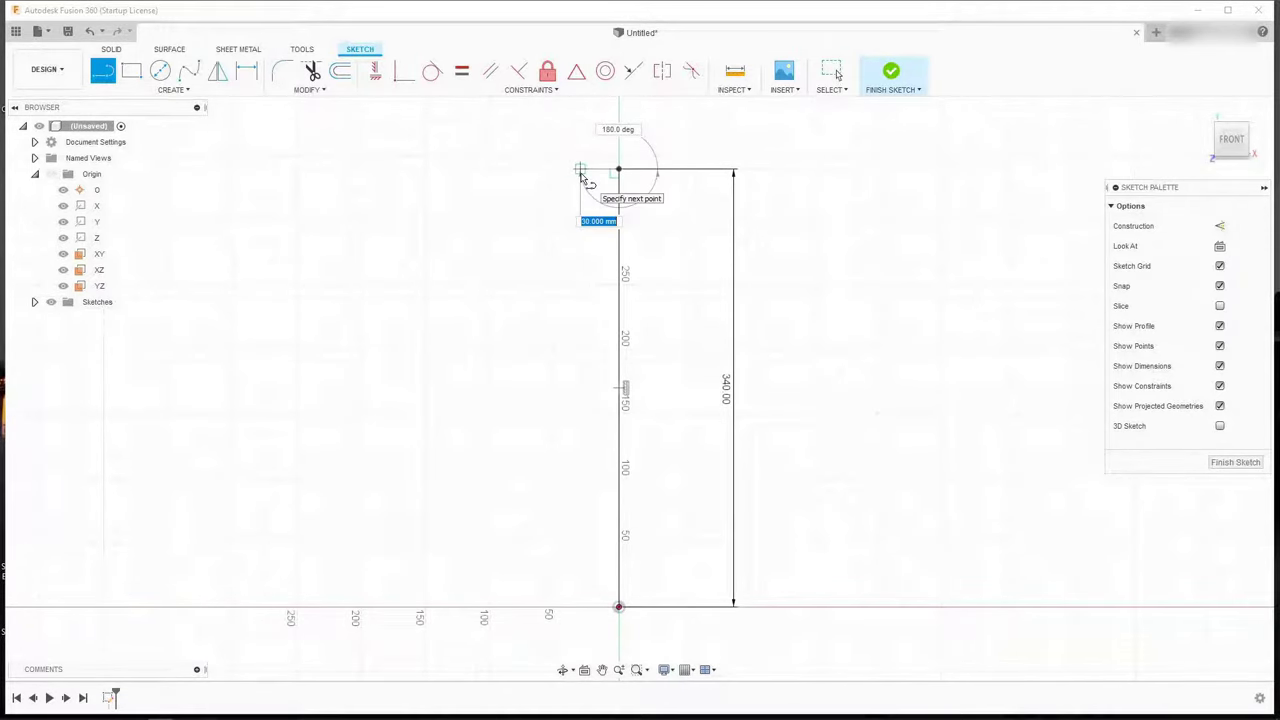
text(20)
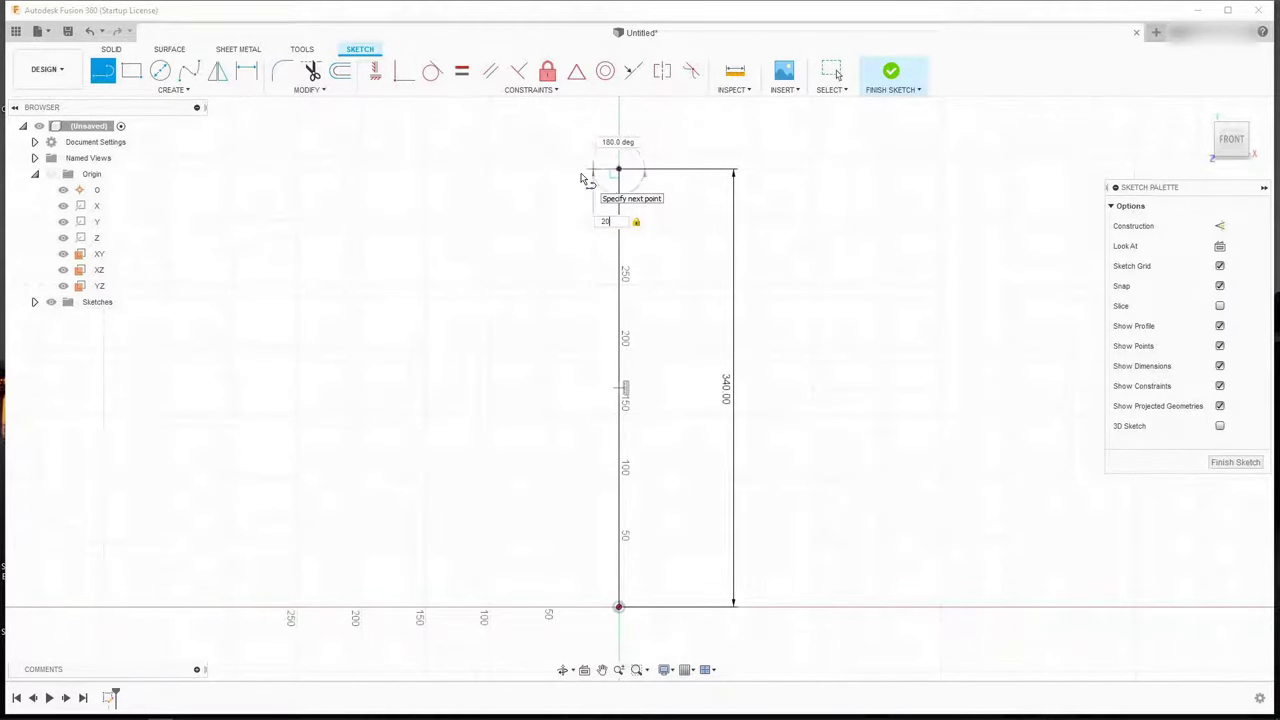
key(Return)
key(Escape)
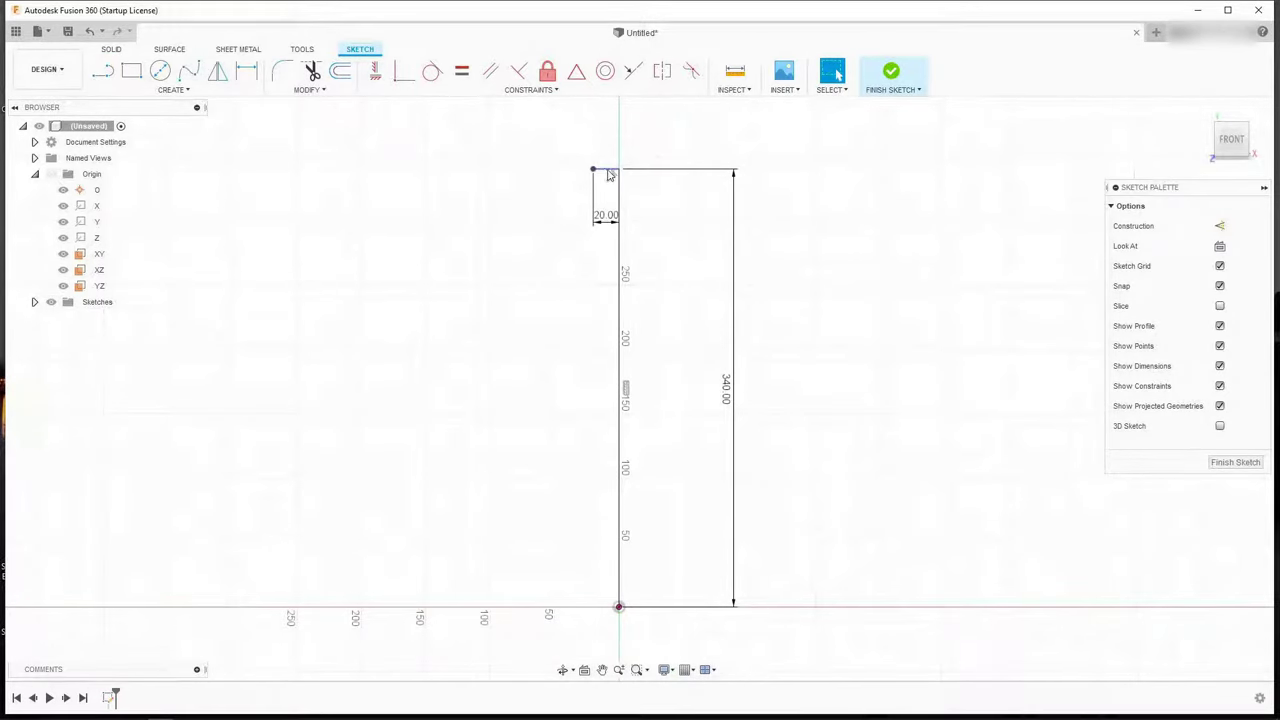
Step: Set the length of the short horizontal line at the top to 25 mm
scroll(612, 176, up, 2)
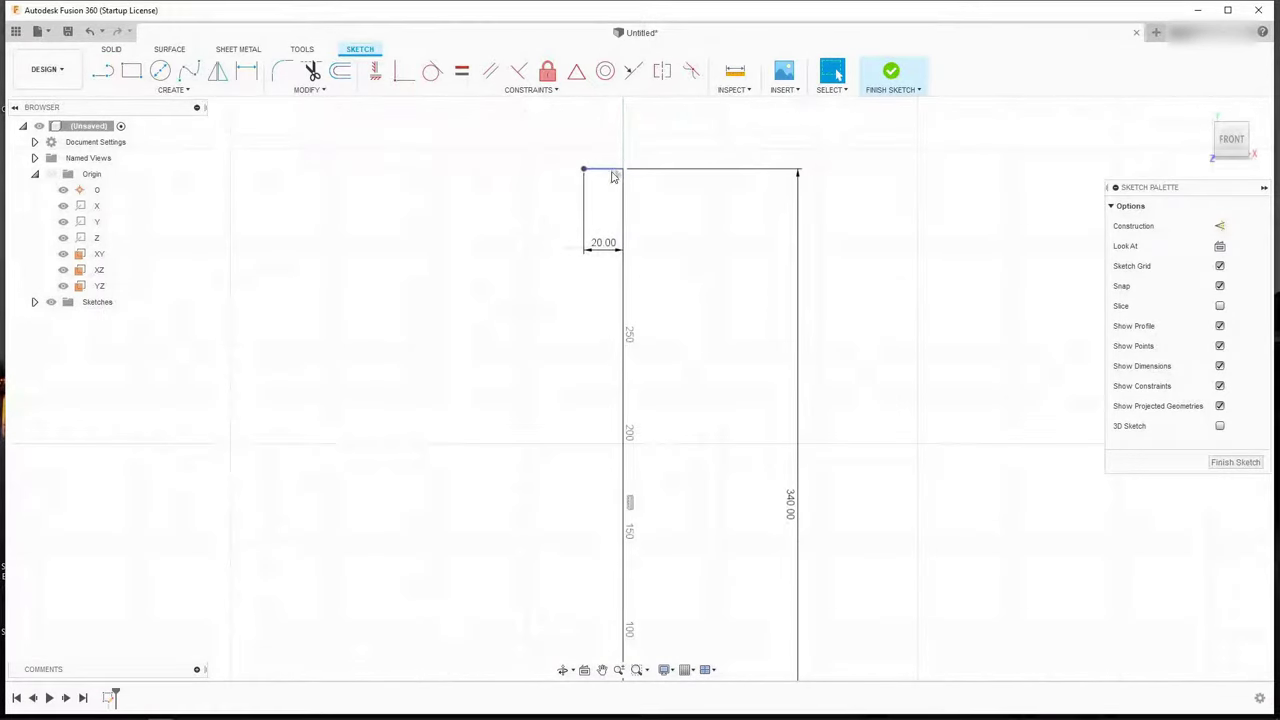
double_click(609, 243)
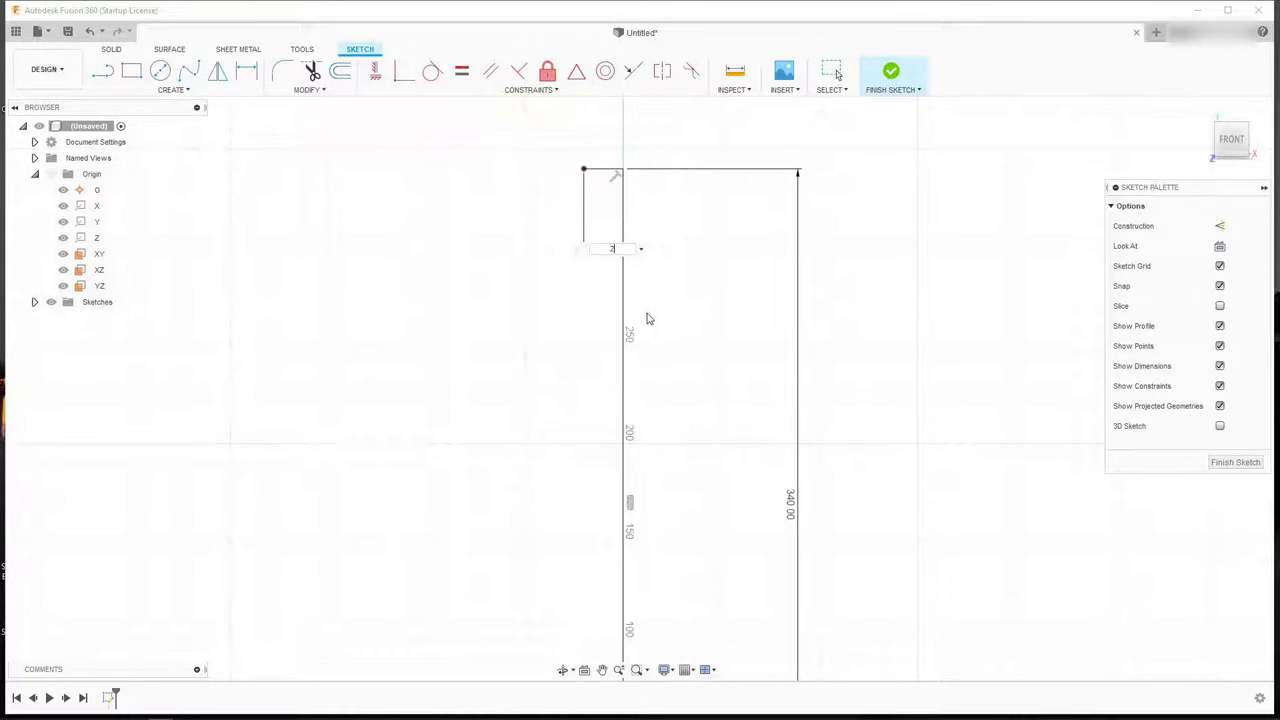
text(25)
key(Return)
Step: Draw a vertical line 30 mm long downward from the outer end of the short horizontal line
scroll(500, 161, down, 3)
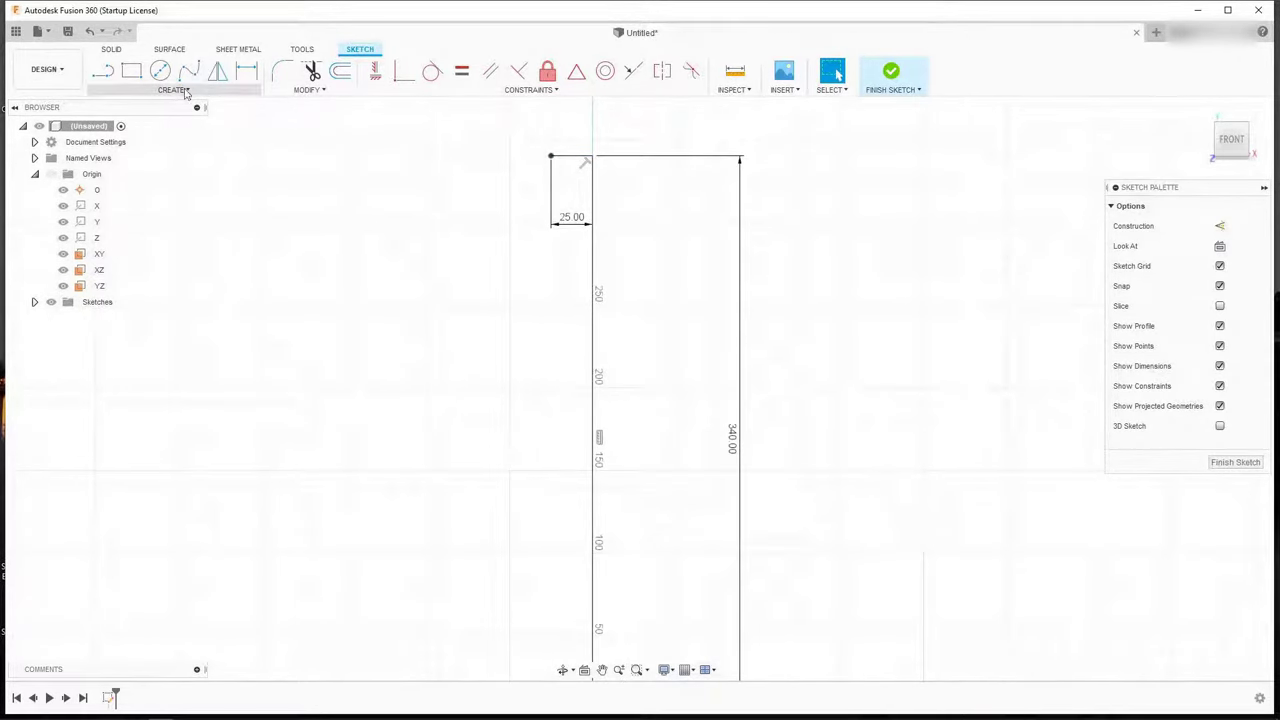
key(l)
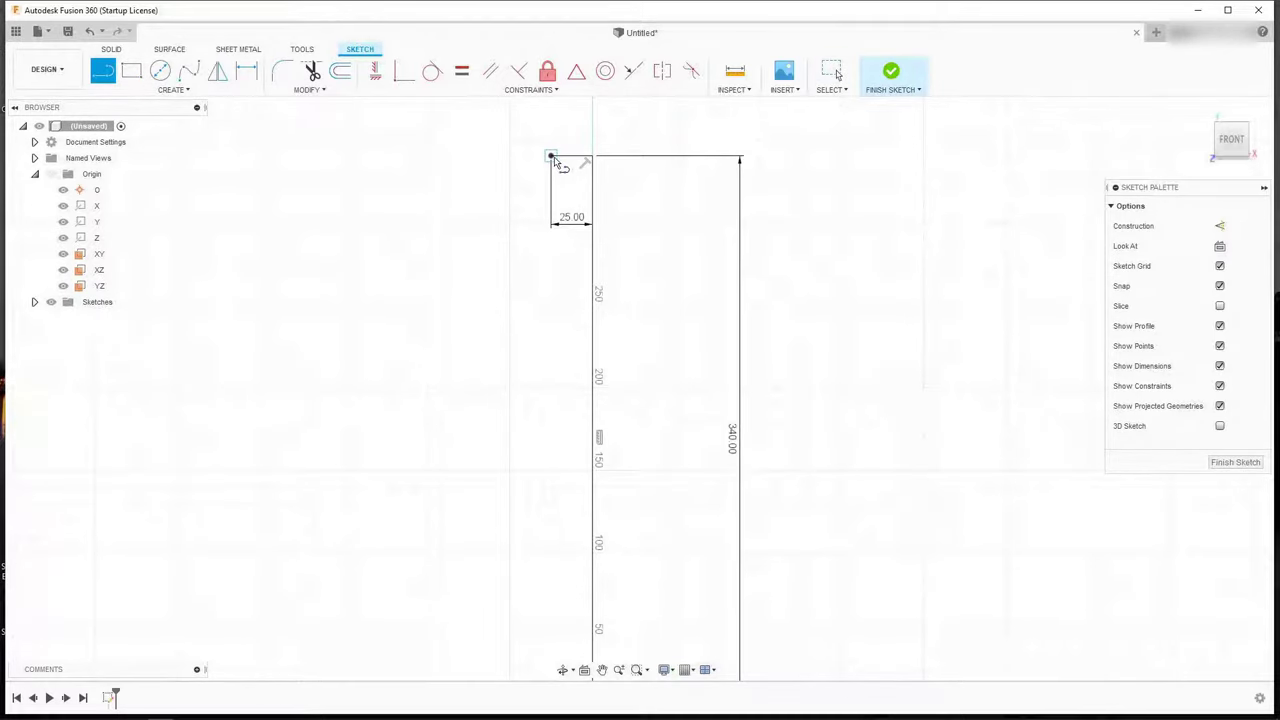
click(550, 156)
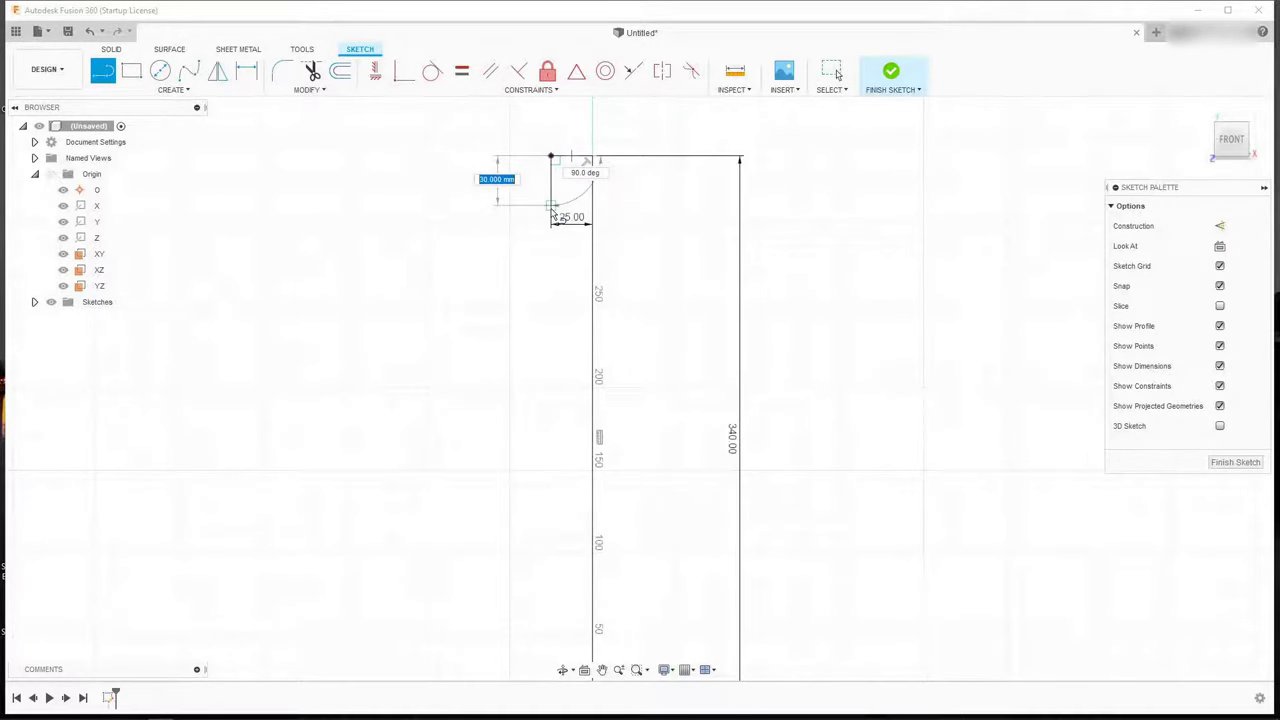
click(551, 206)
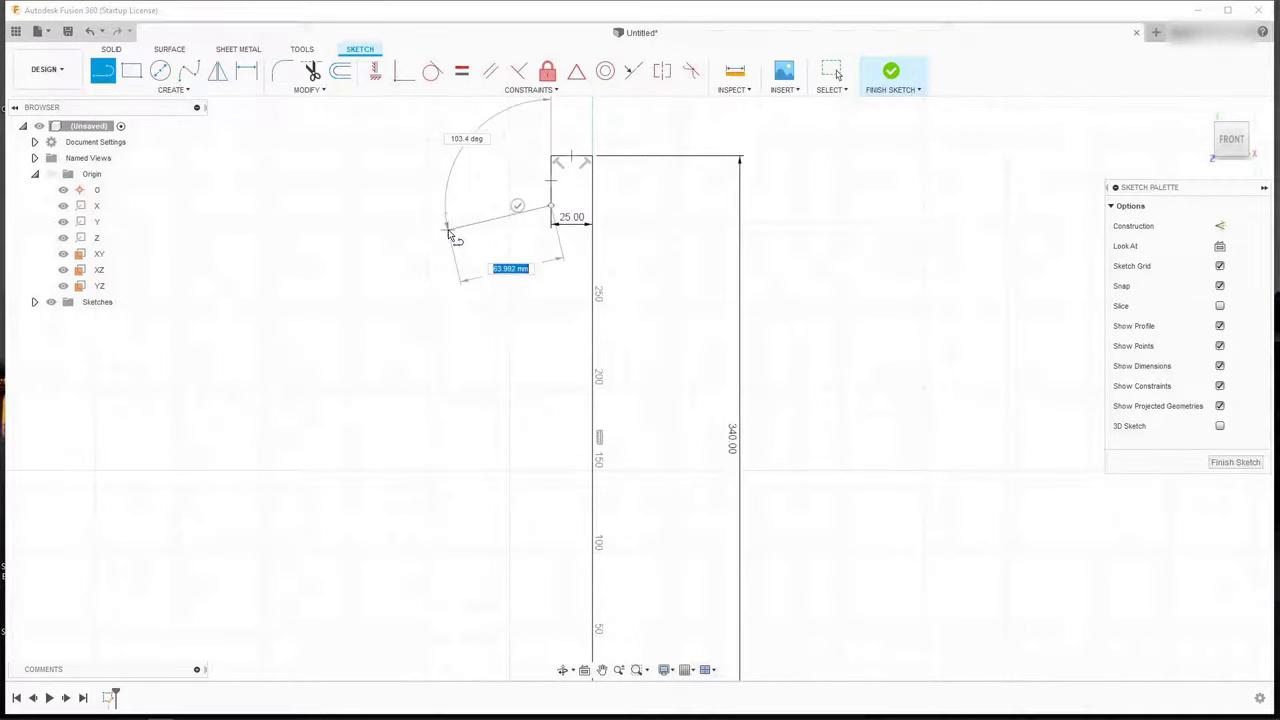
key(Escape)
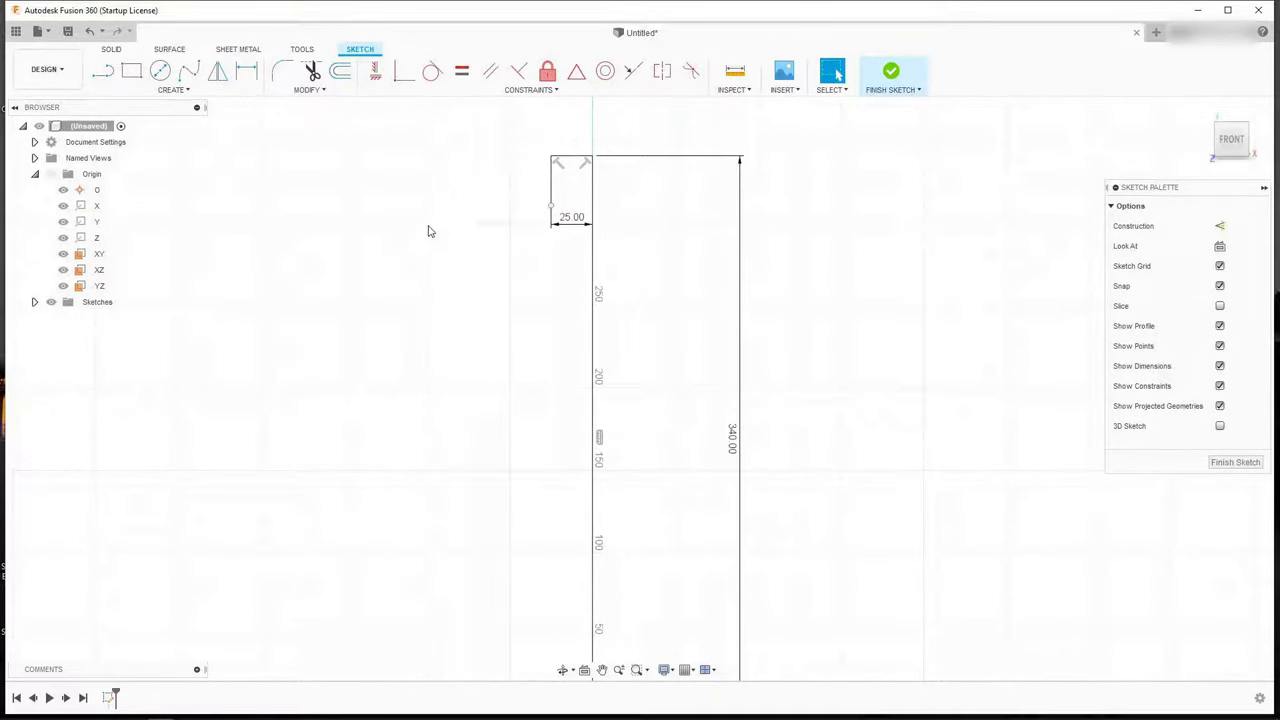
Step: Draw an outward-bulging 3-point arc from the short vertical line's lower end, down and outward with a chord of about 75 mm
click(186, 93)
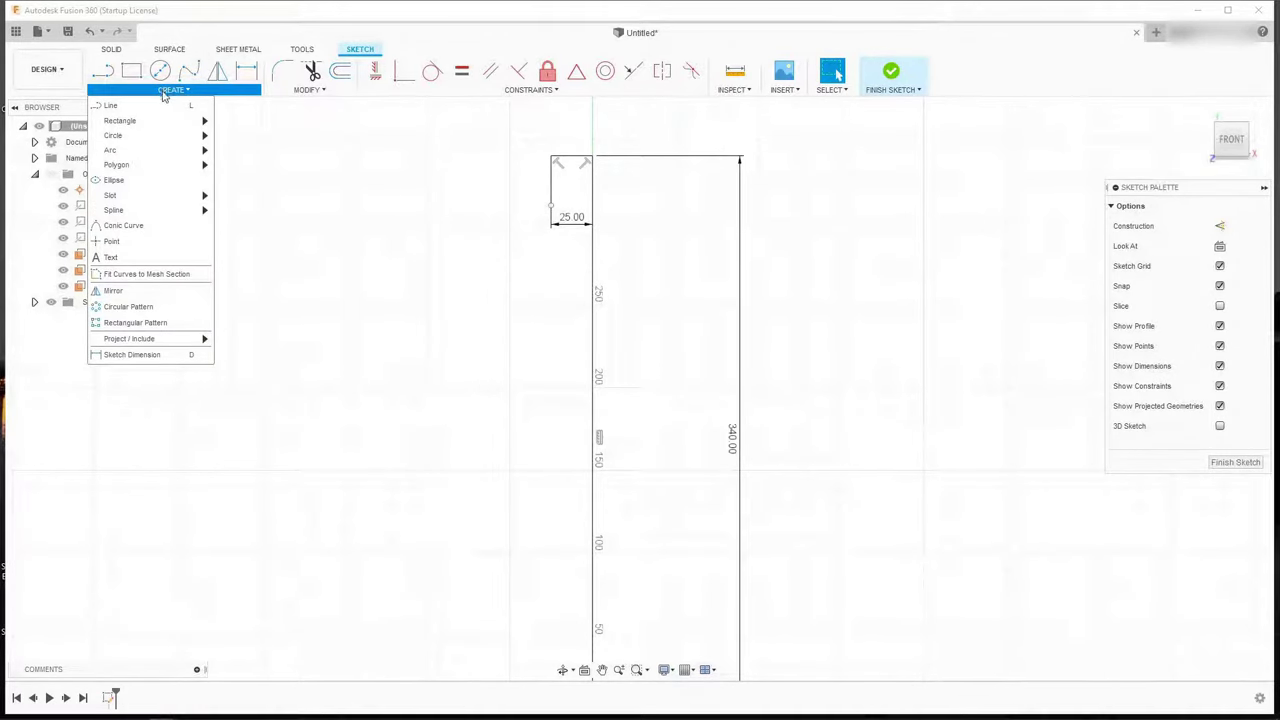
mouse_move(129, 153)
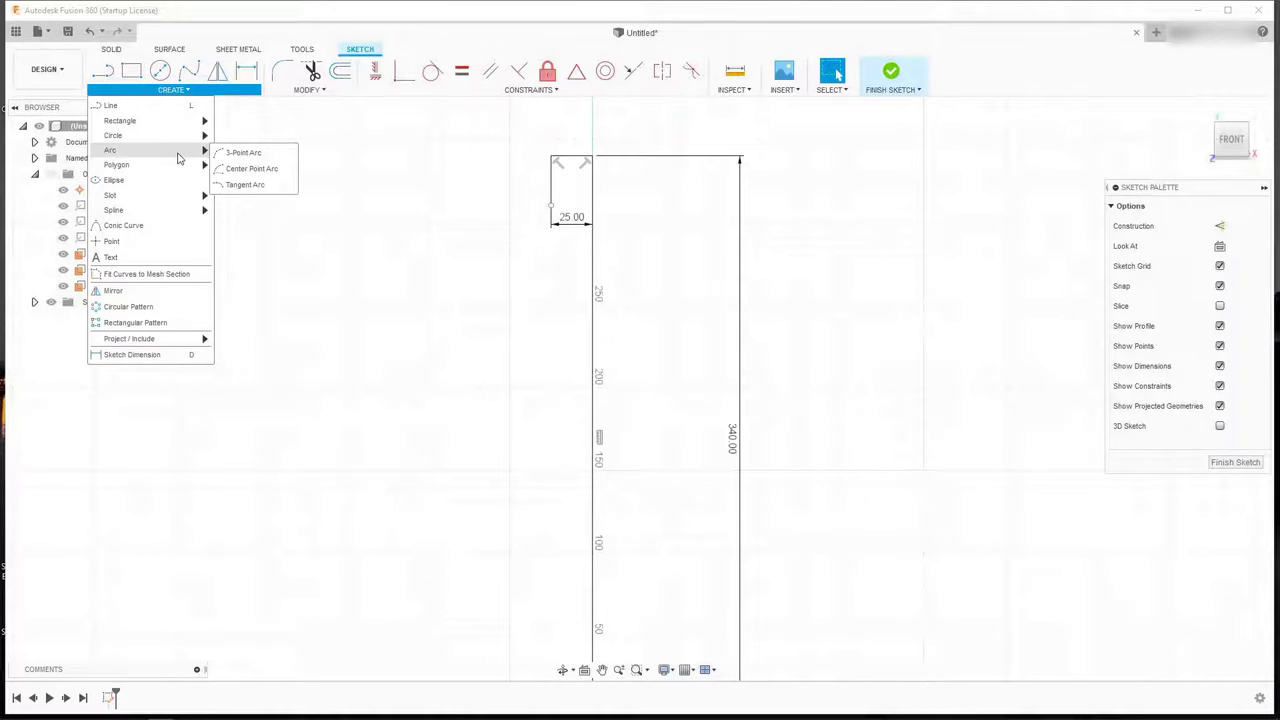
click(245, 153)
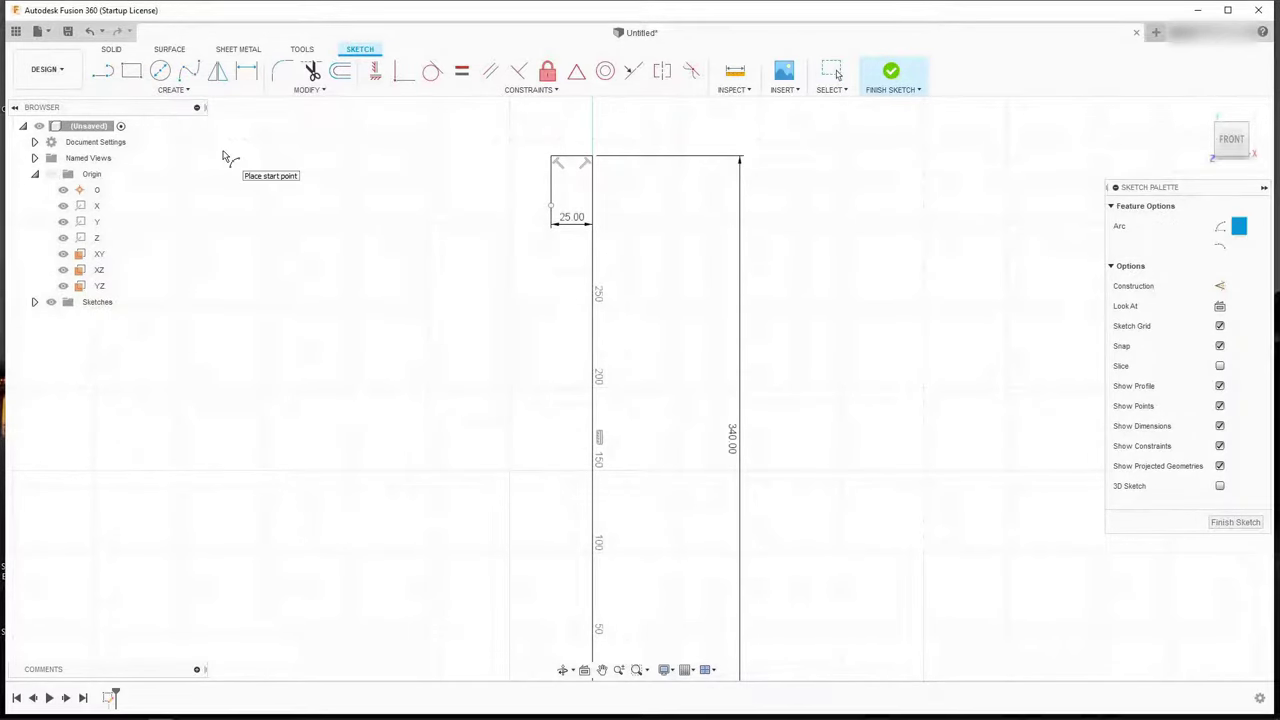
click(551, 207)
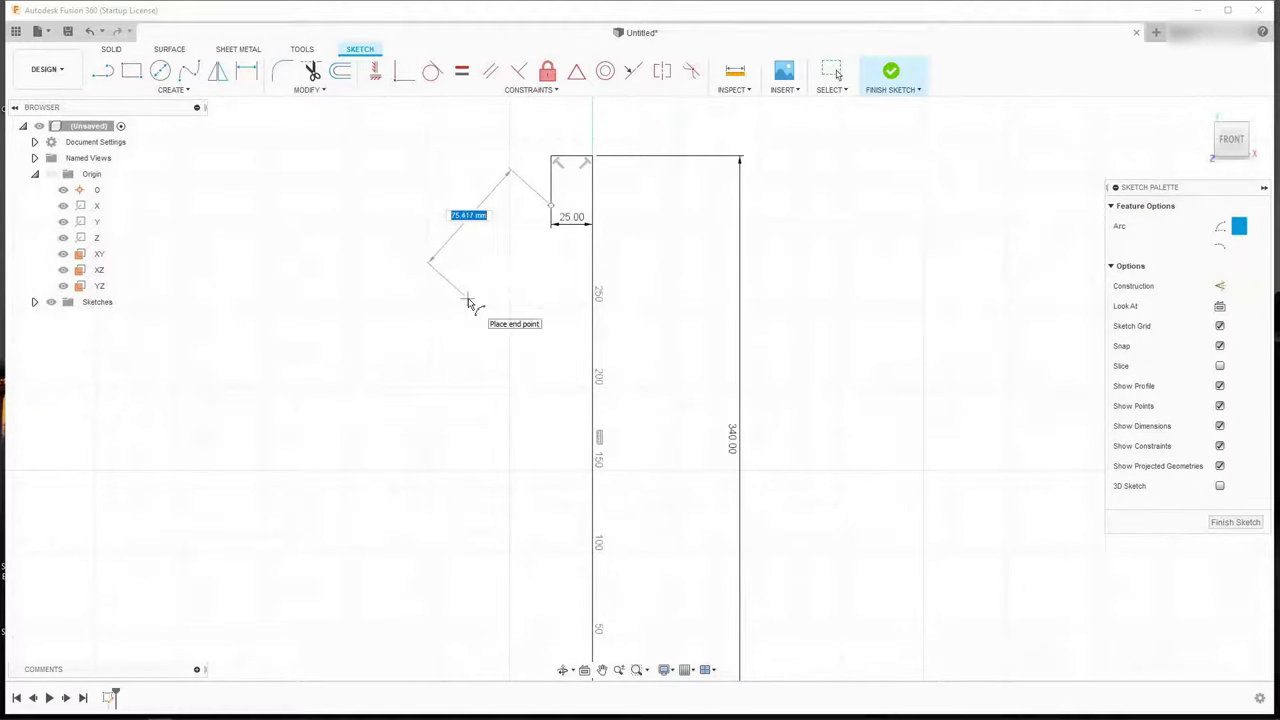
click(467, 297)
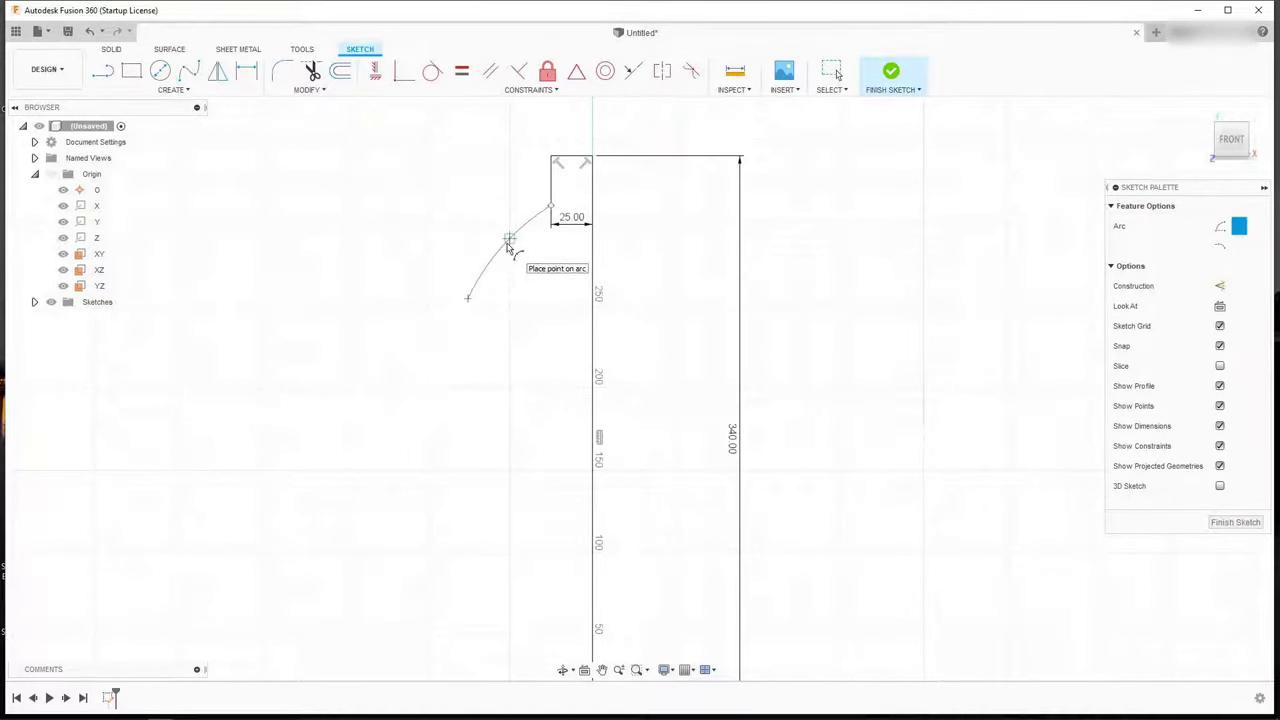
click(509, 244)
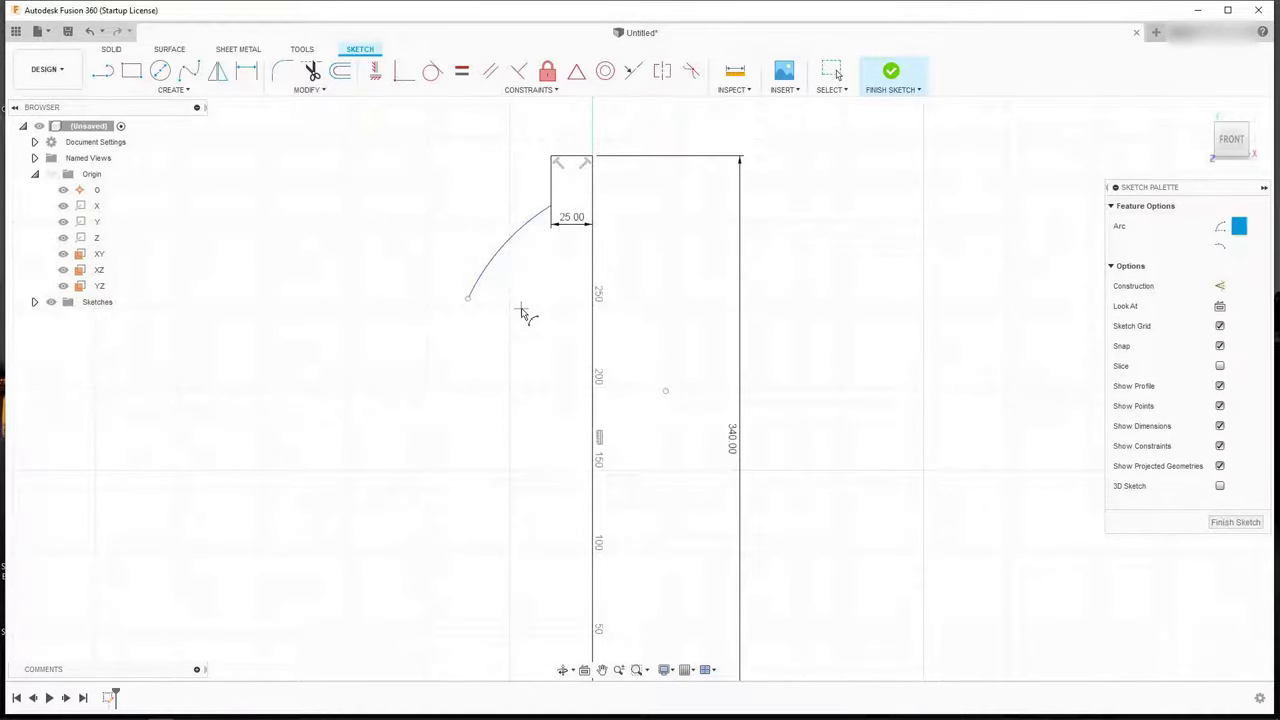
key(Escape)
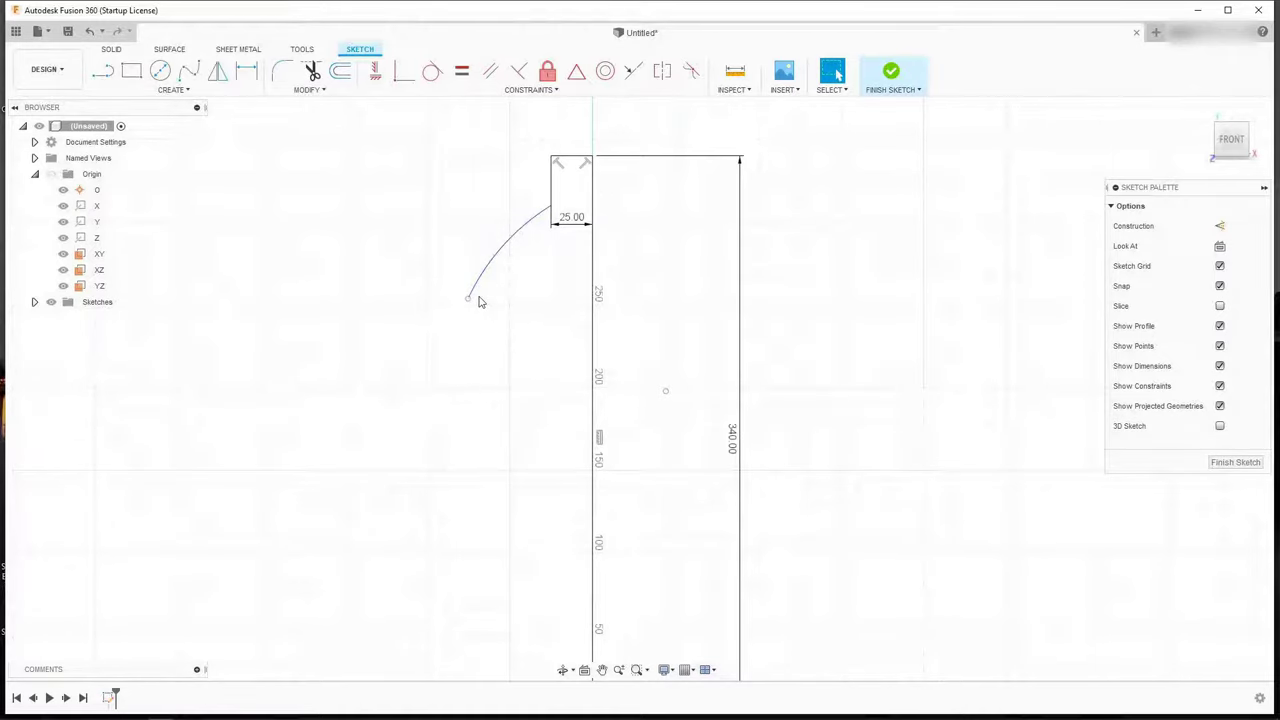
Step: Draw a vertical line about 114 mm long straight down from the lower end of the arc
click(110, 80)
drag(470, 302, 470, 490)
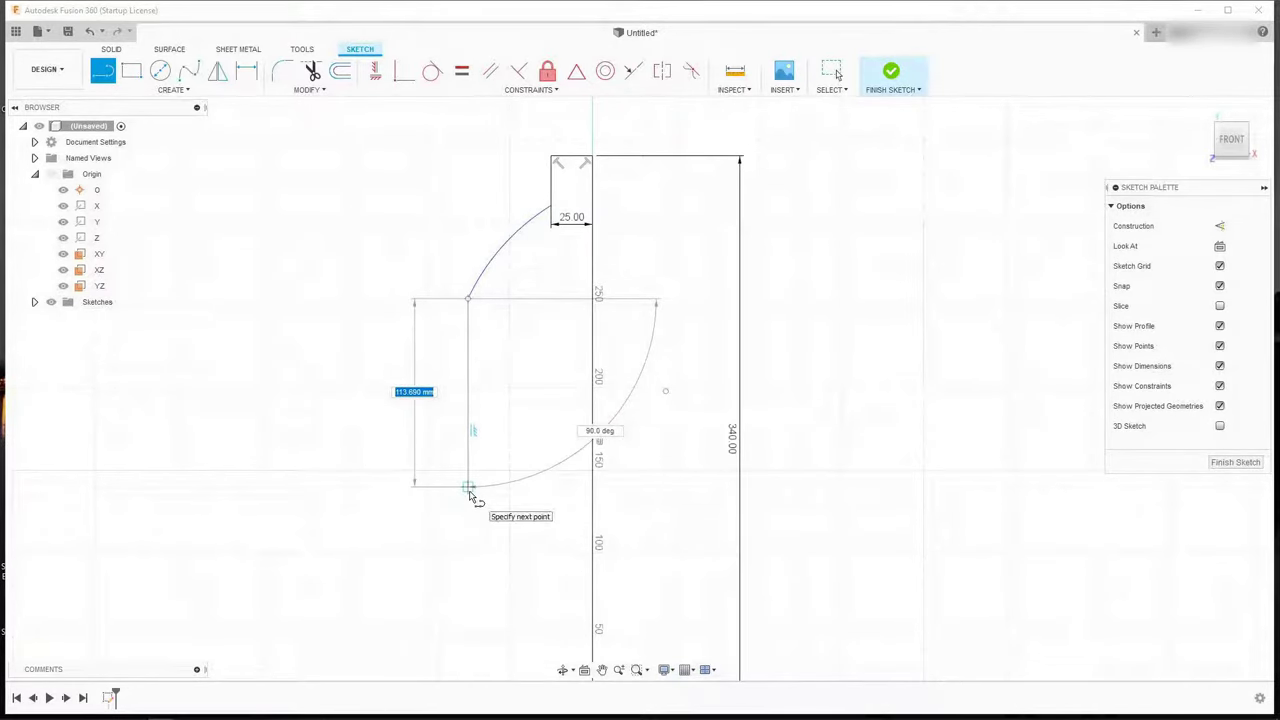
click(470, 490)
key(Escape)
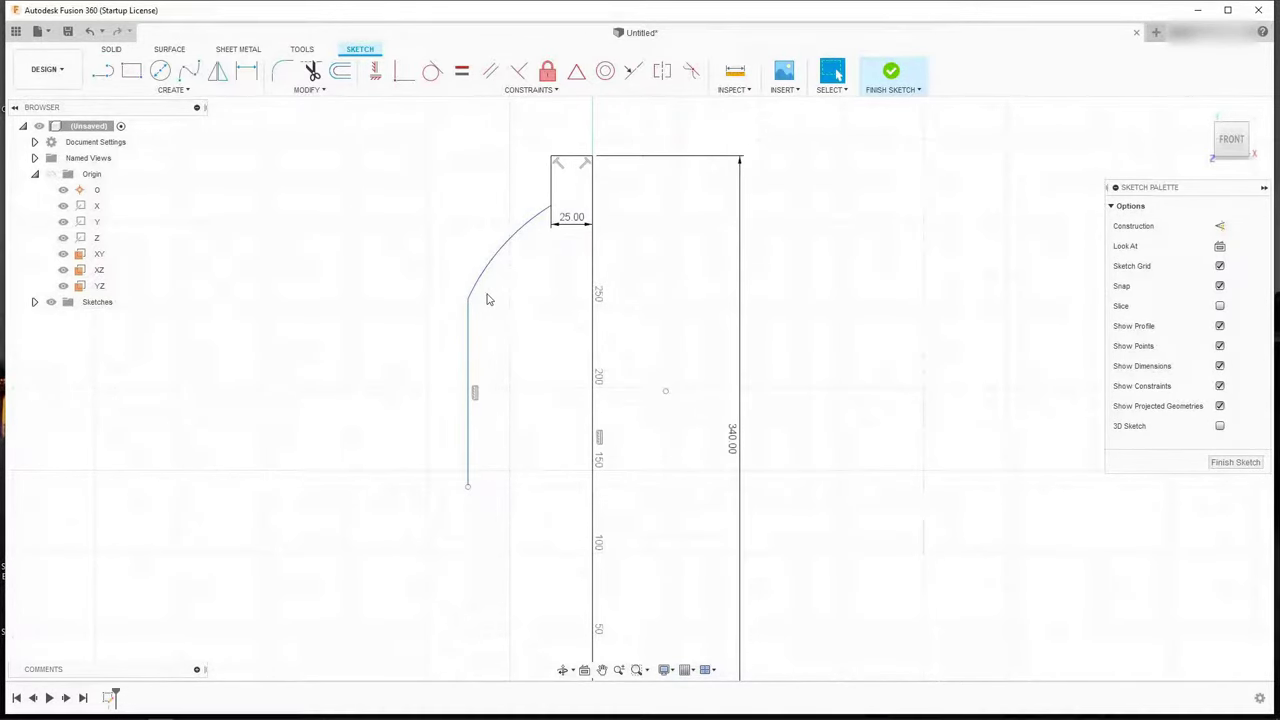
Step: Make the arc tangent to the long vertical line below it, and move their shared point to X -80, Y 215
scroll(490, 302, up, 2)
click(467, 288)
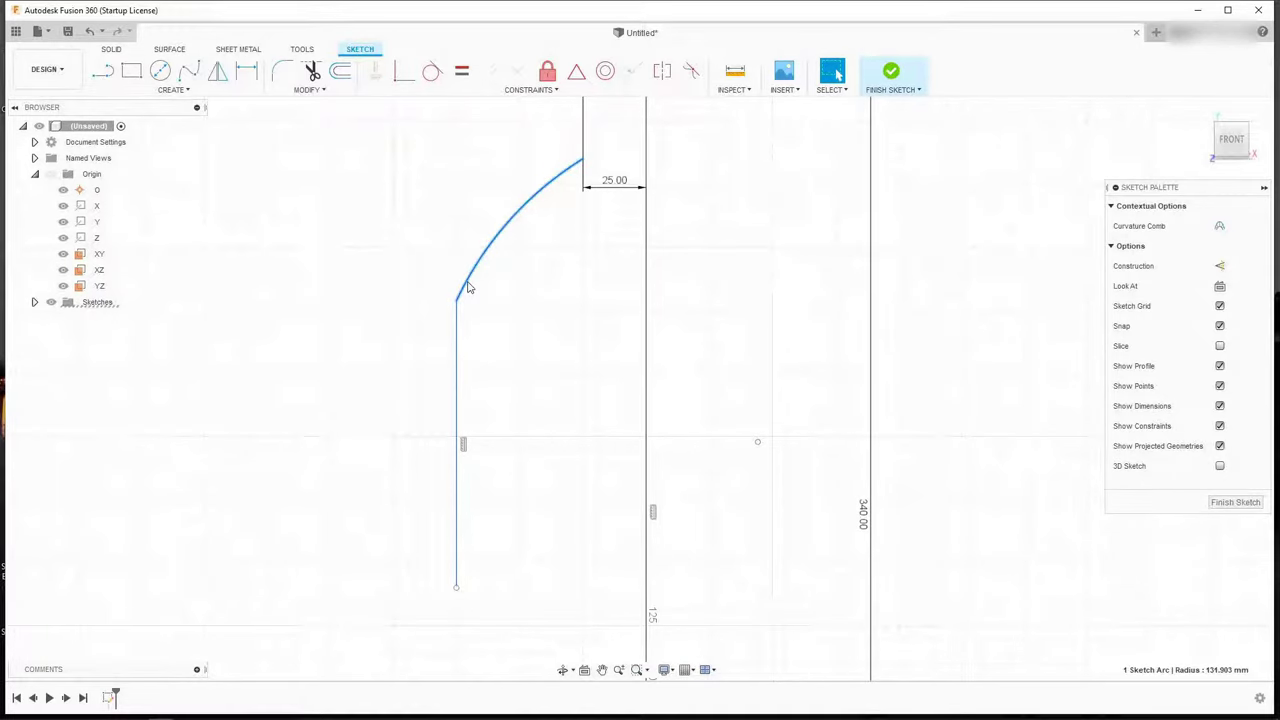
click(456, 348)
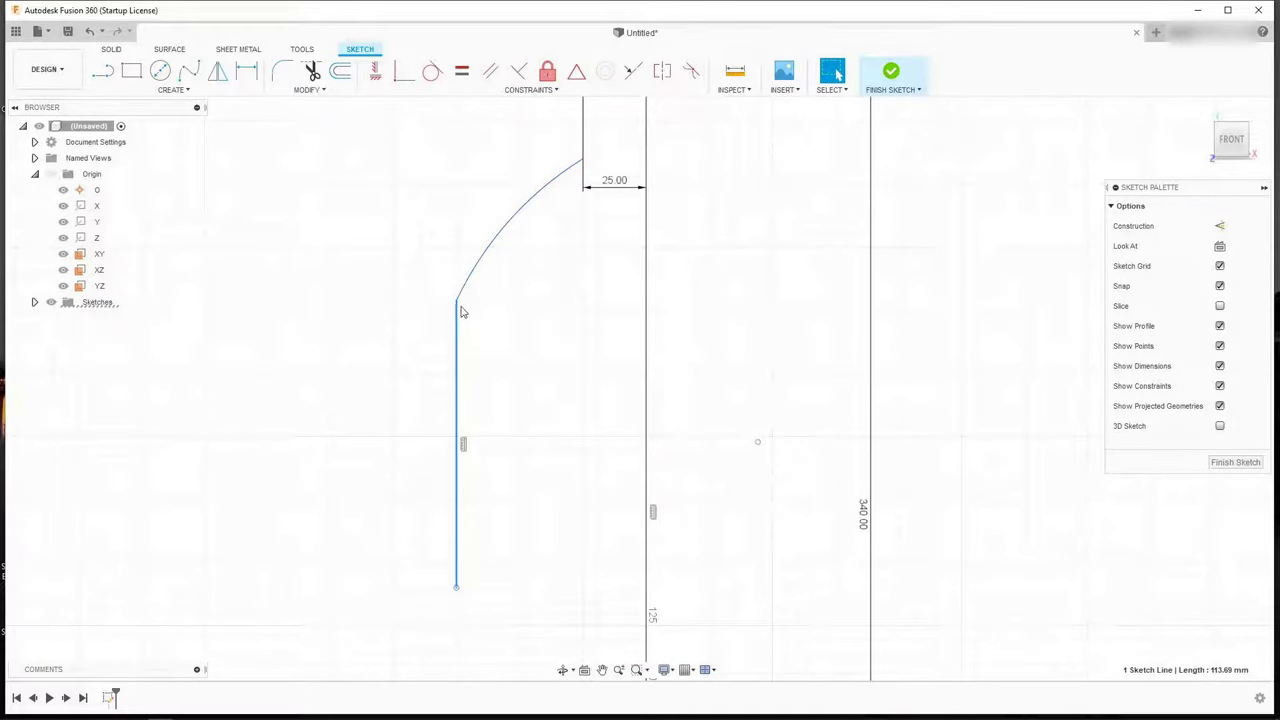
click(486, 316)
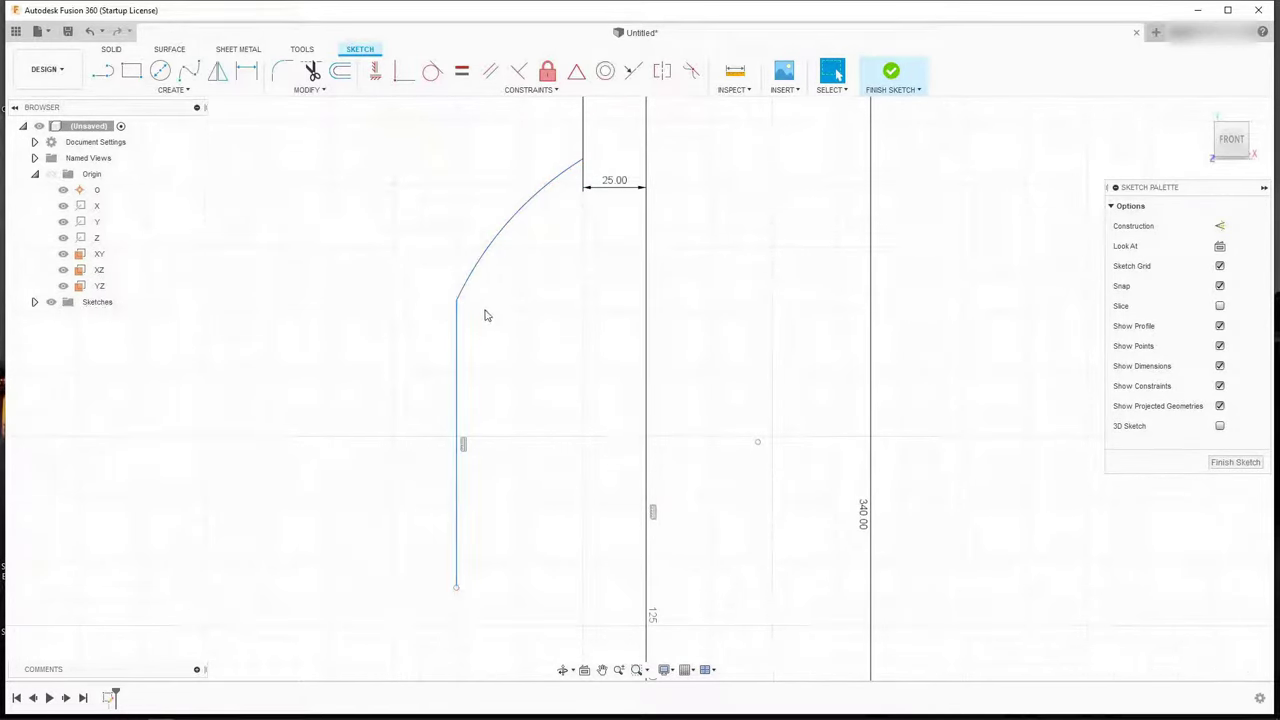
click(467, 286)
shift+click(457, 329)
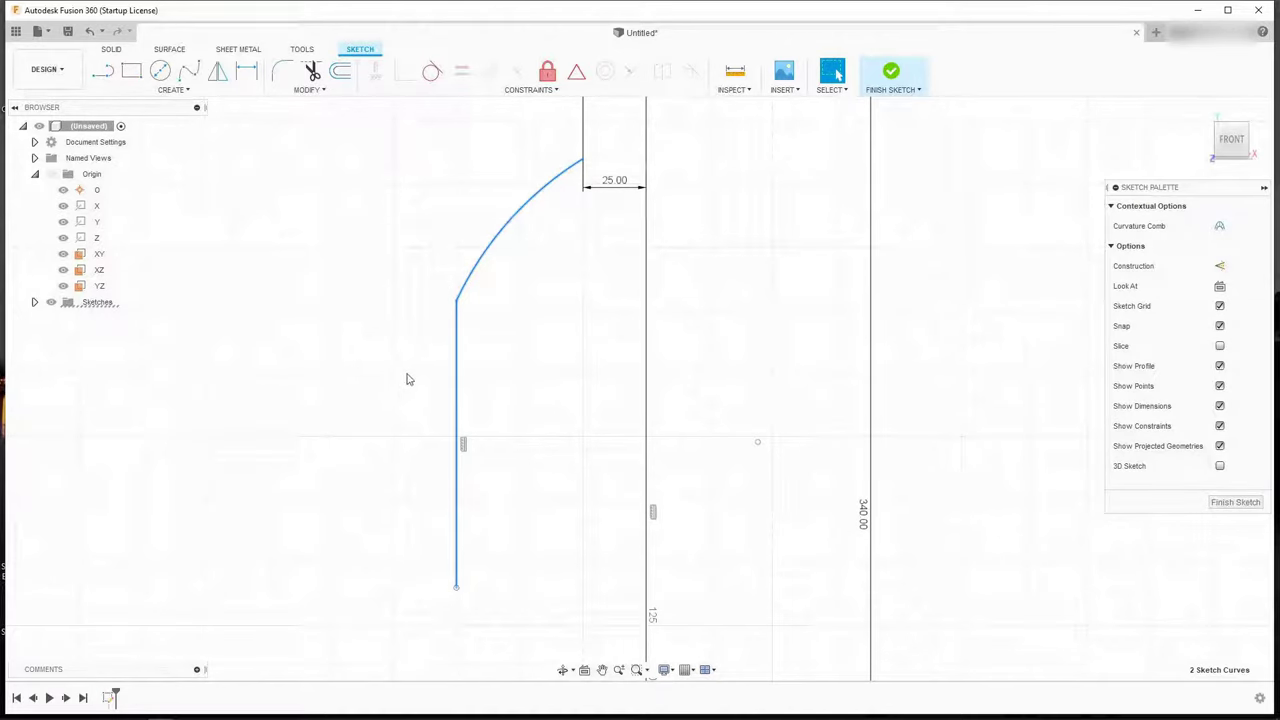
shift+click(458, 343)
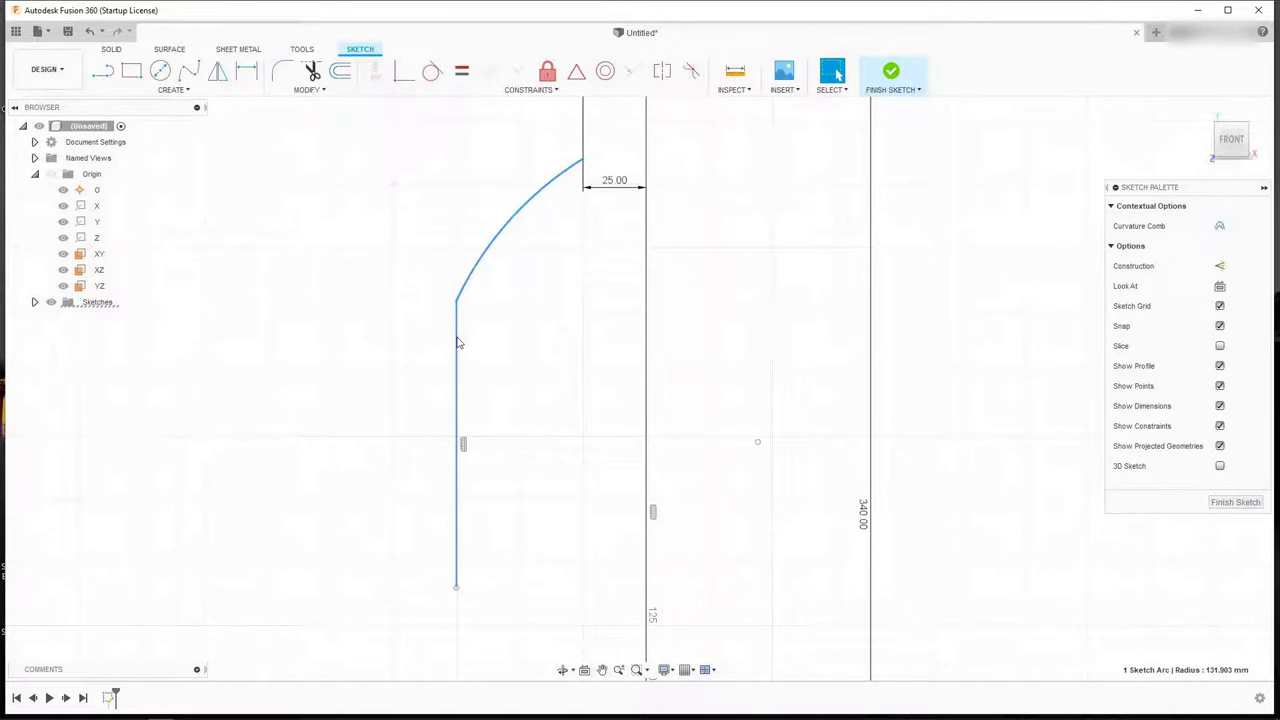
shift+click(458, 343)
scroll(465, 346, down, 1)
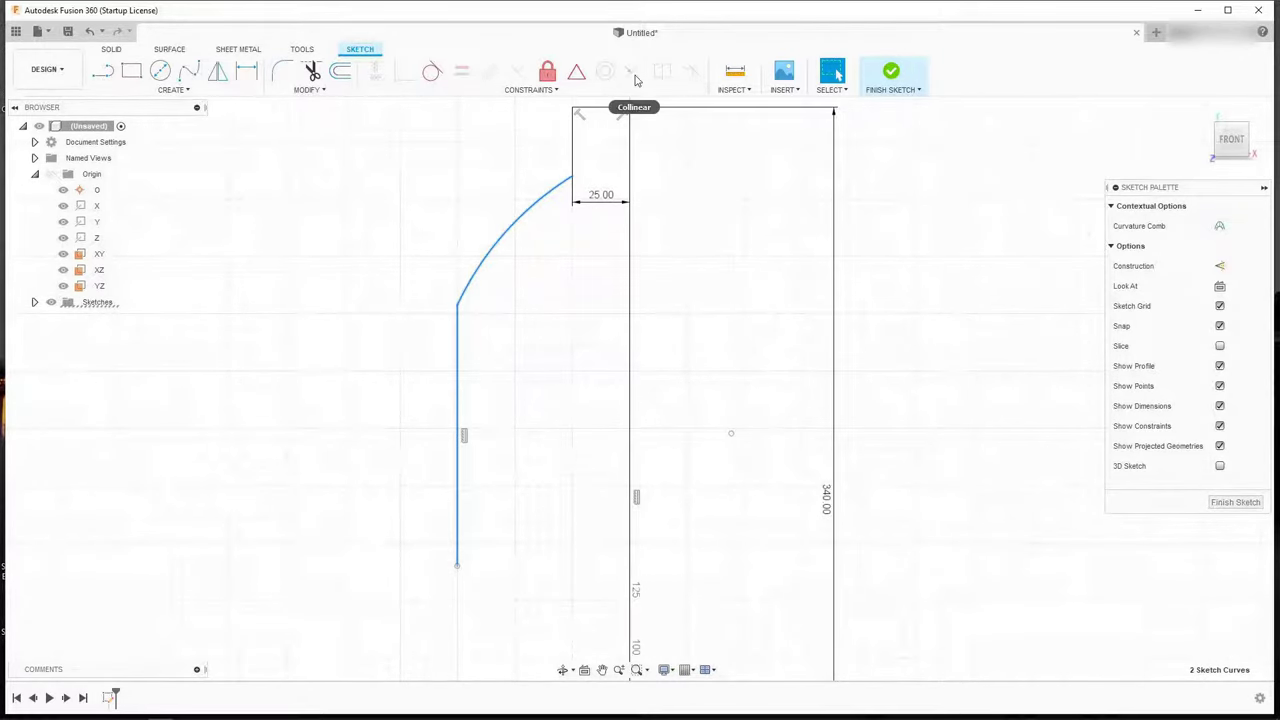
click(433, 79)
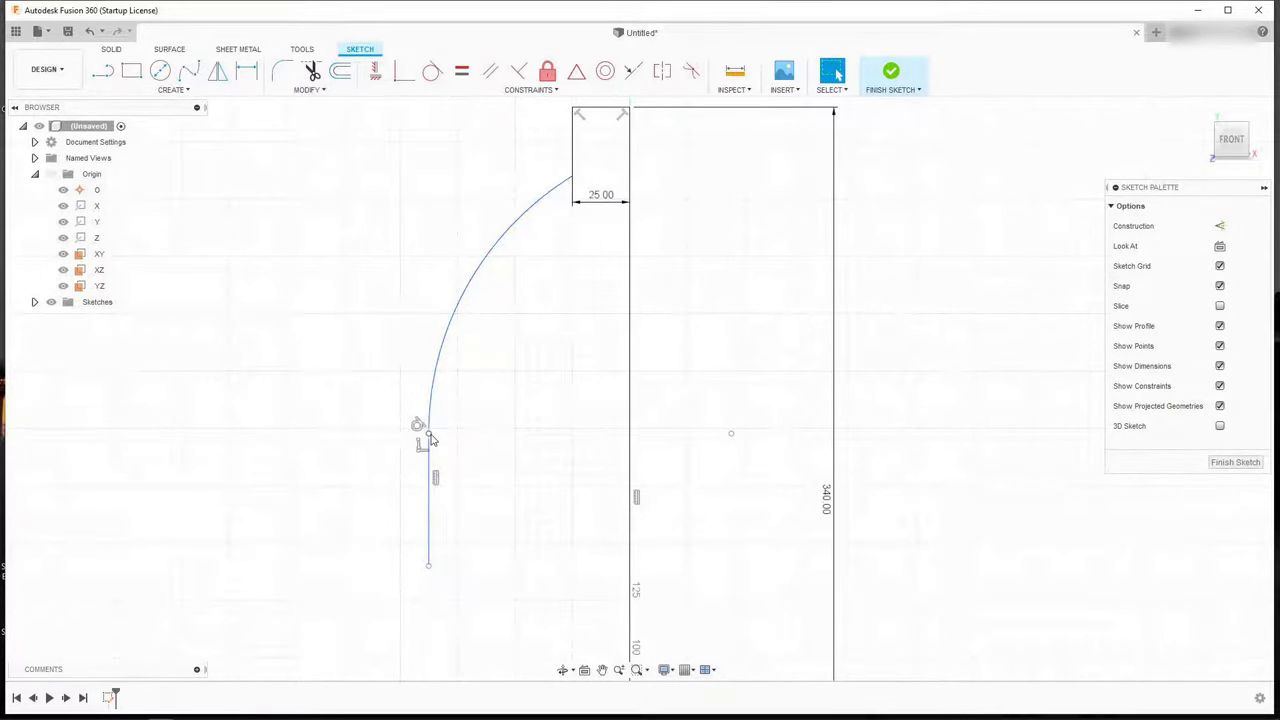
mouse_move(433, 432)
mouse_down()
mouse_move(474, 364)
mouse_move(459, 337)
mouse_move(467, 397)
mouse_move(443, 360)
mouse_move(453, 420)
mouse_move(446, 390)
mouse_up()
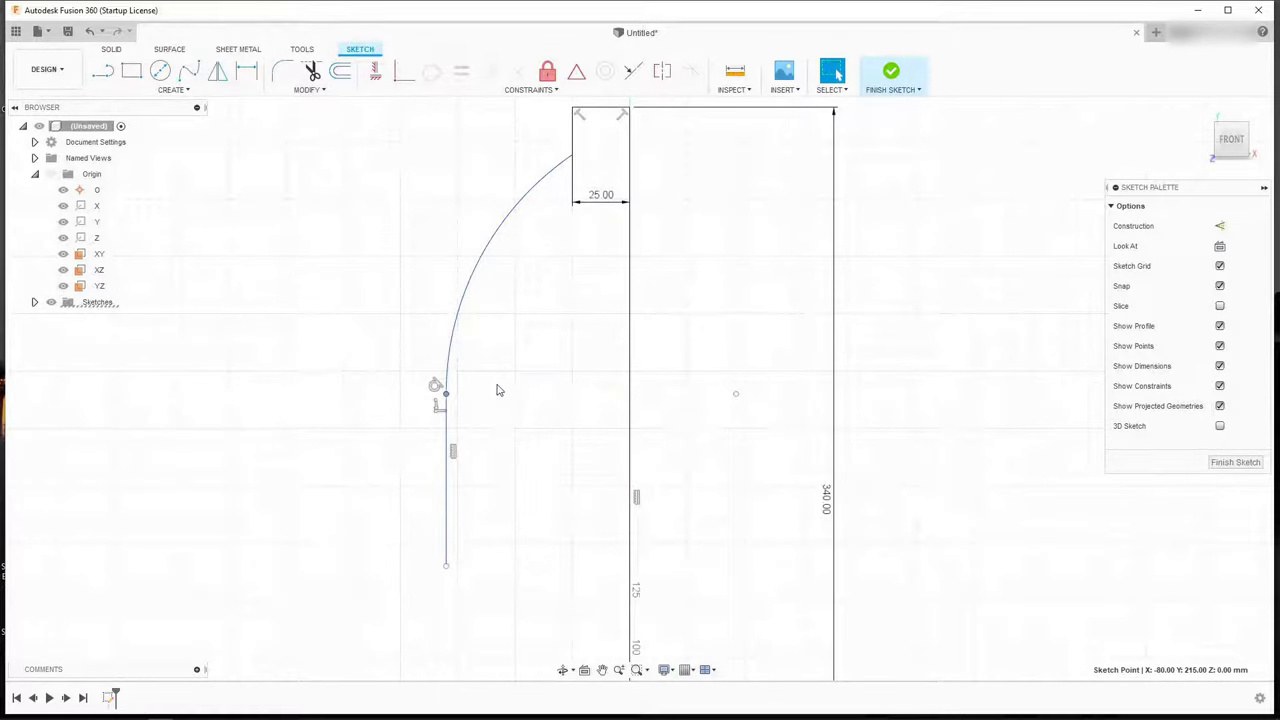
Step: Fix the point where the arc meets the short vertical line in place
click(568, 160)
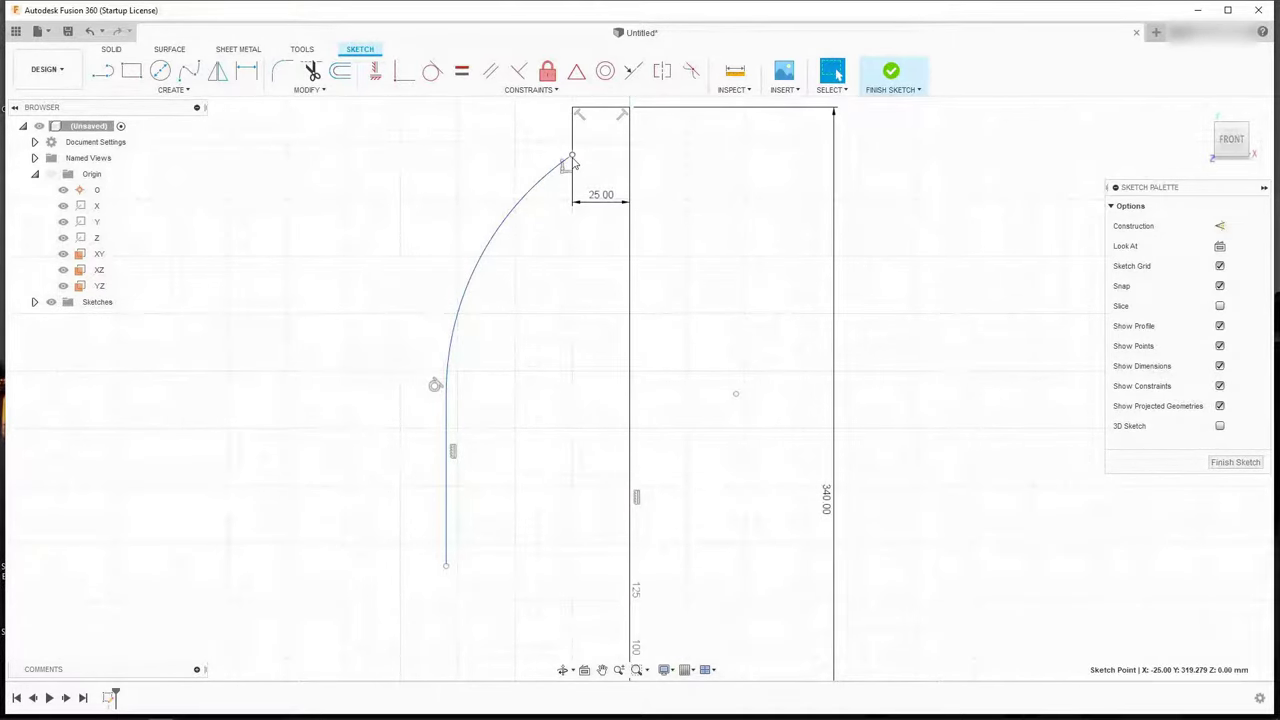
click(547, 71)
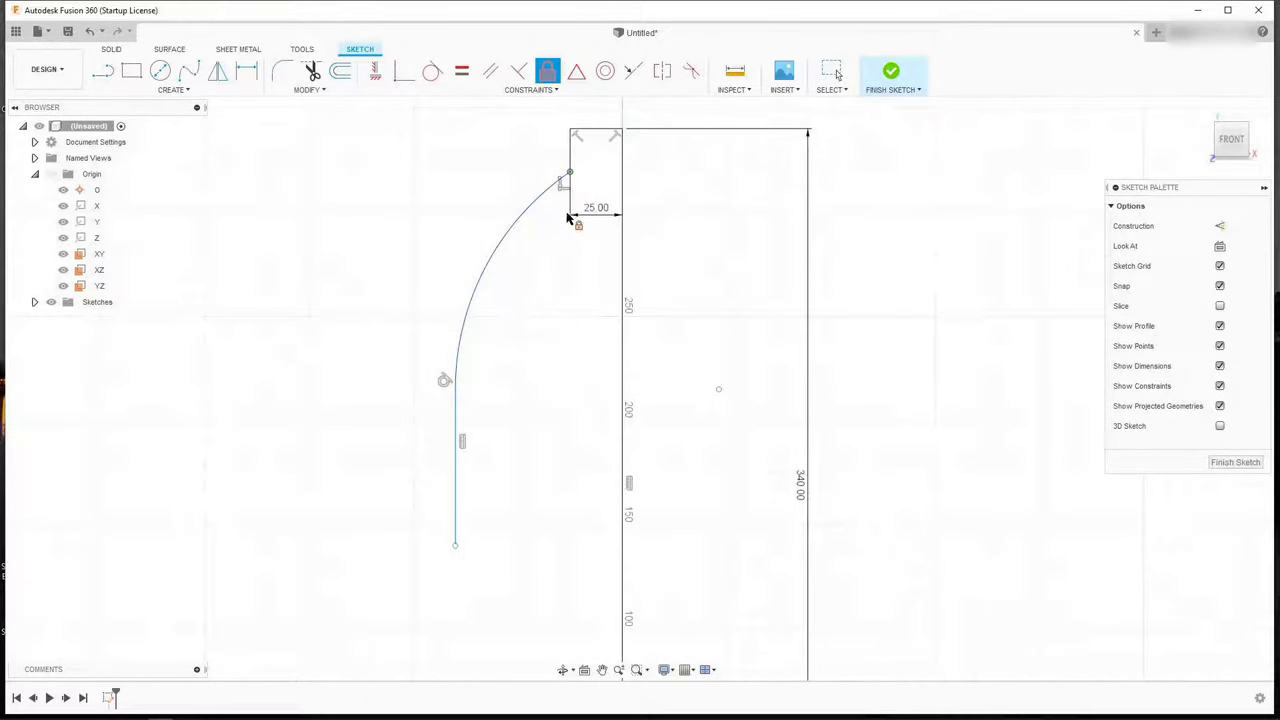
scroll(555, 350, down, 1)
key(Escape)
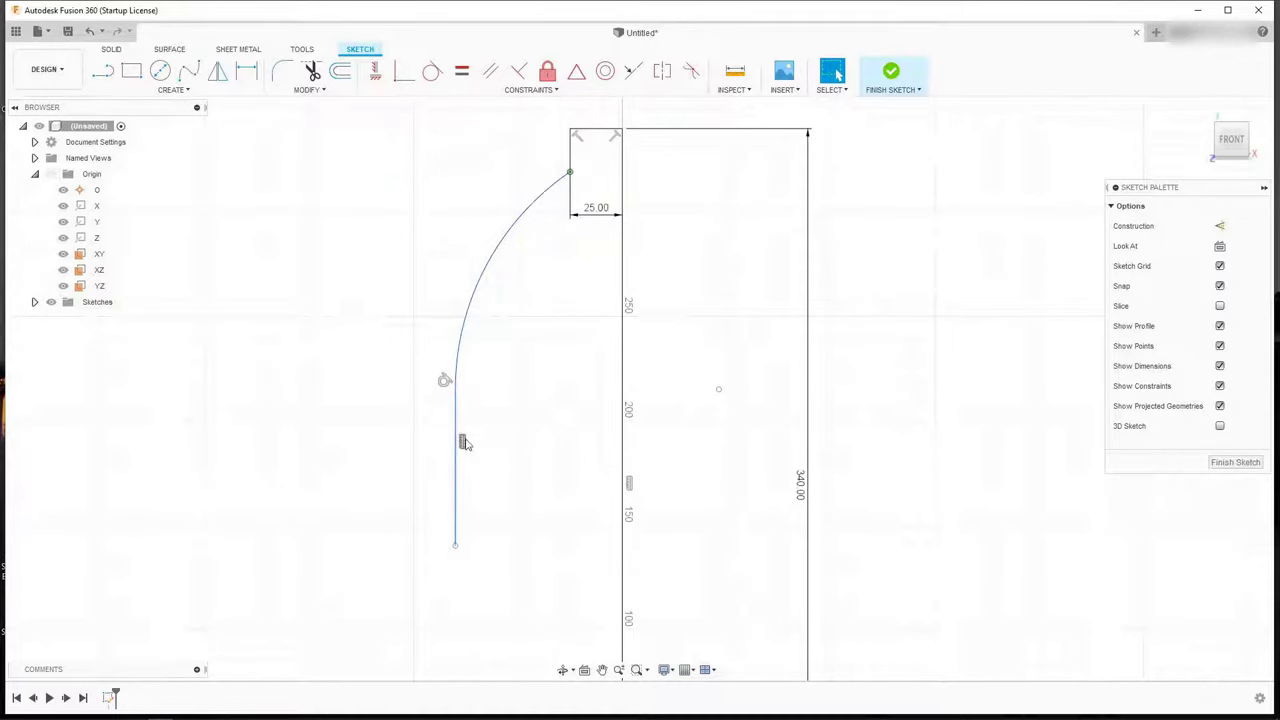
Step: Move the arc's tangent point upward to shorten the arc, and raise the long line's lower end to about 175 mm above the origin
drag(458, 392, 467, 310)
scroll(550, 262, down, 2)
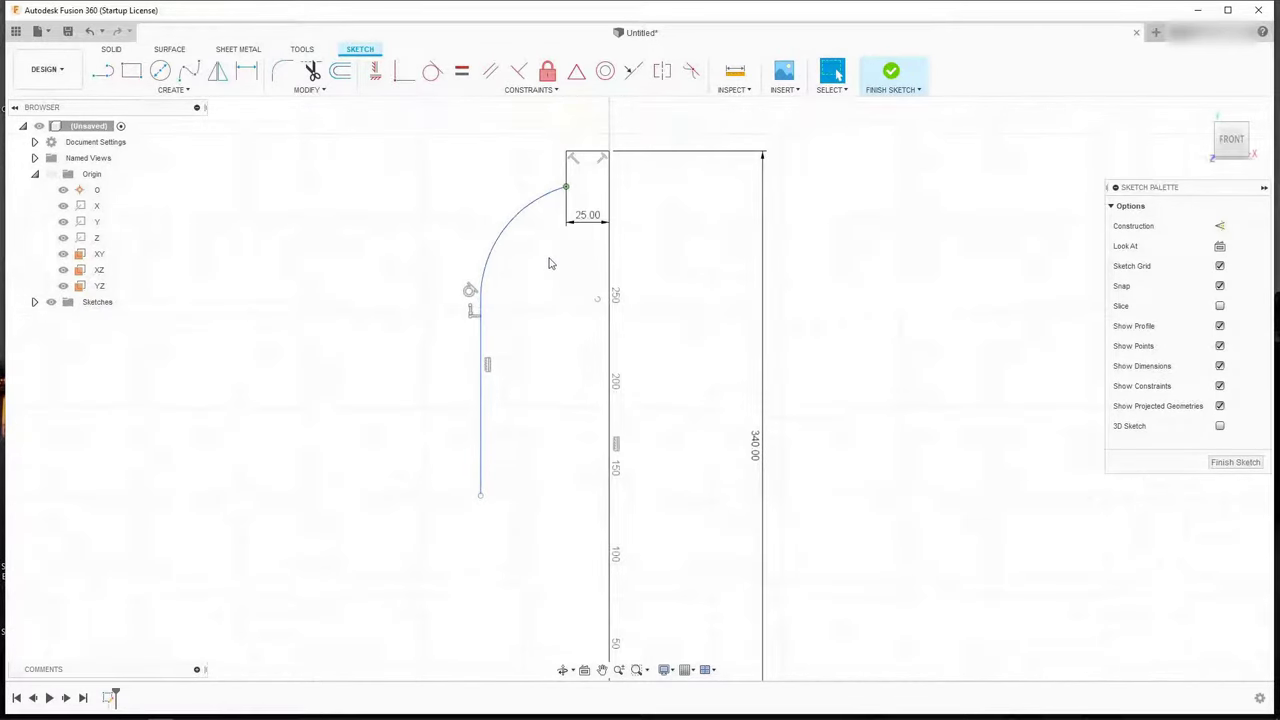
scroll(660, 446, up, 2)
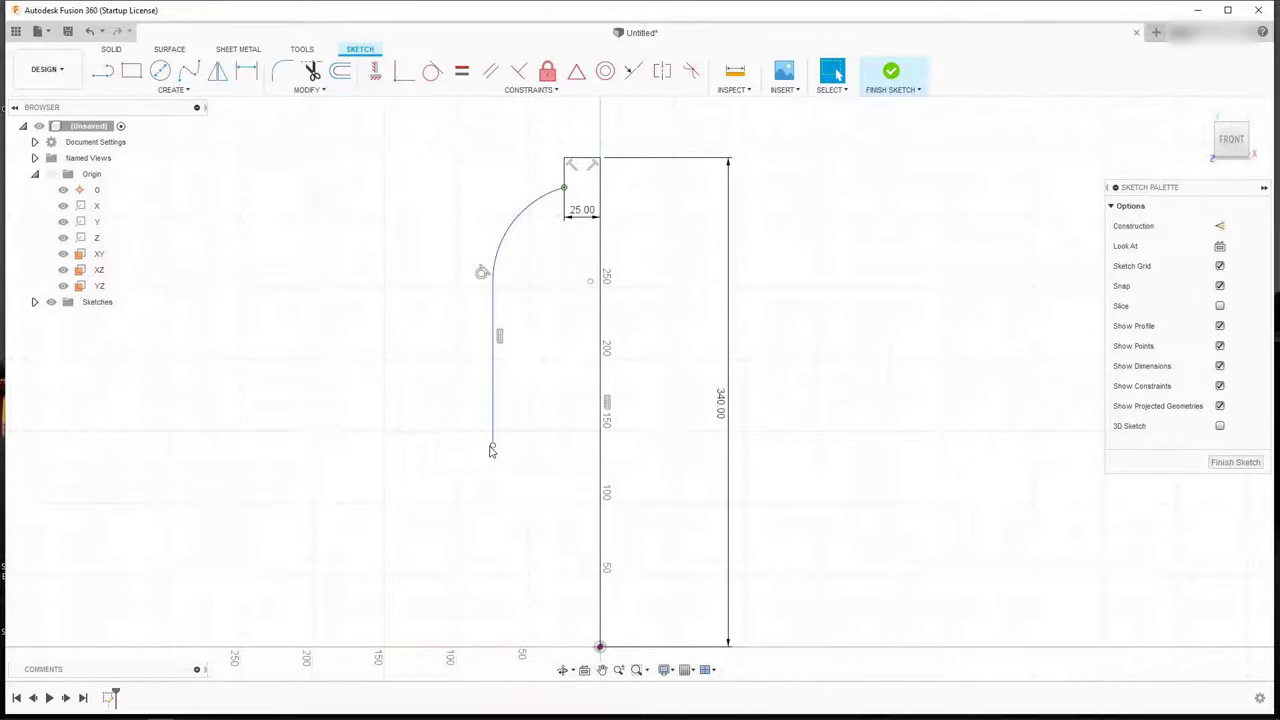
mouse_move(494, 451)
mouse_down()
mouse_move(498, 389)
mouse_move(429, 397)
mouse_move(469, 388)
mouse_move(477, 363)
mouse_move(503, 366)
mouse_move(490, 366)
mouse_up()
click(522, 412)
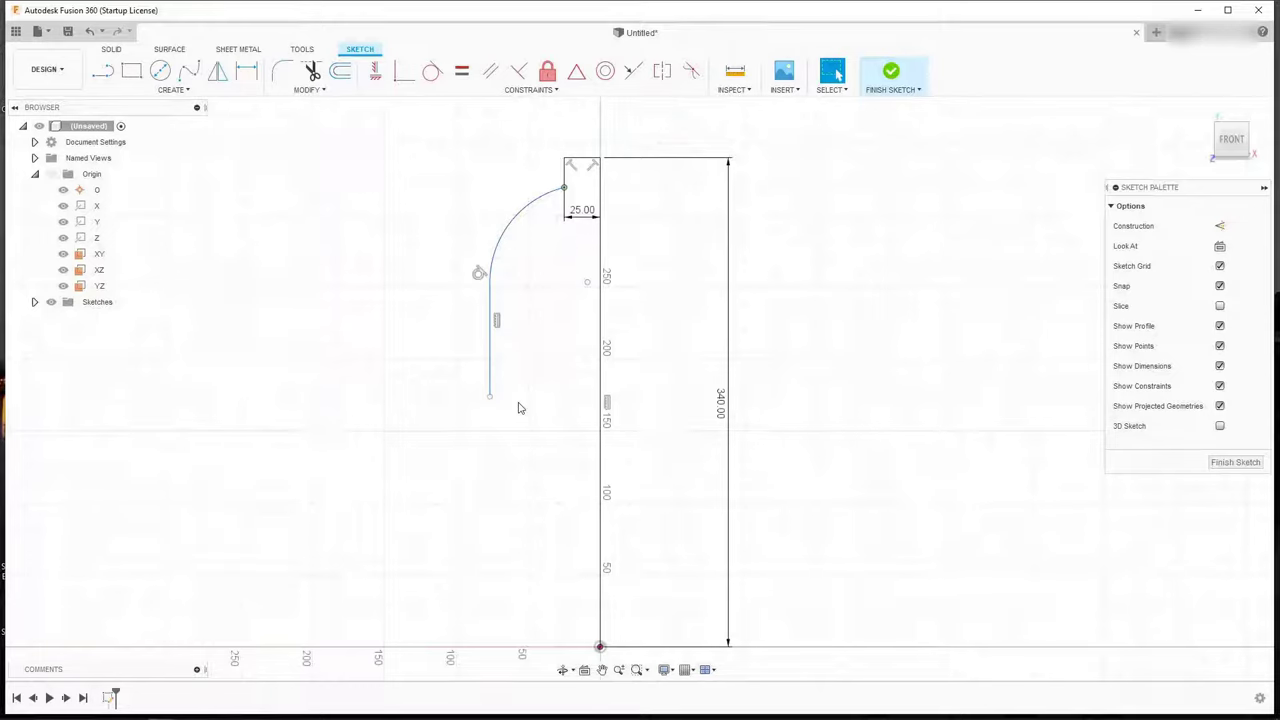
Step: Draw a stepped chain of lines downward from the long line's lower end, forming two rectangular recesses and a final inward step, each about 6.6 mm deep
click(102, 70)
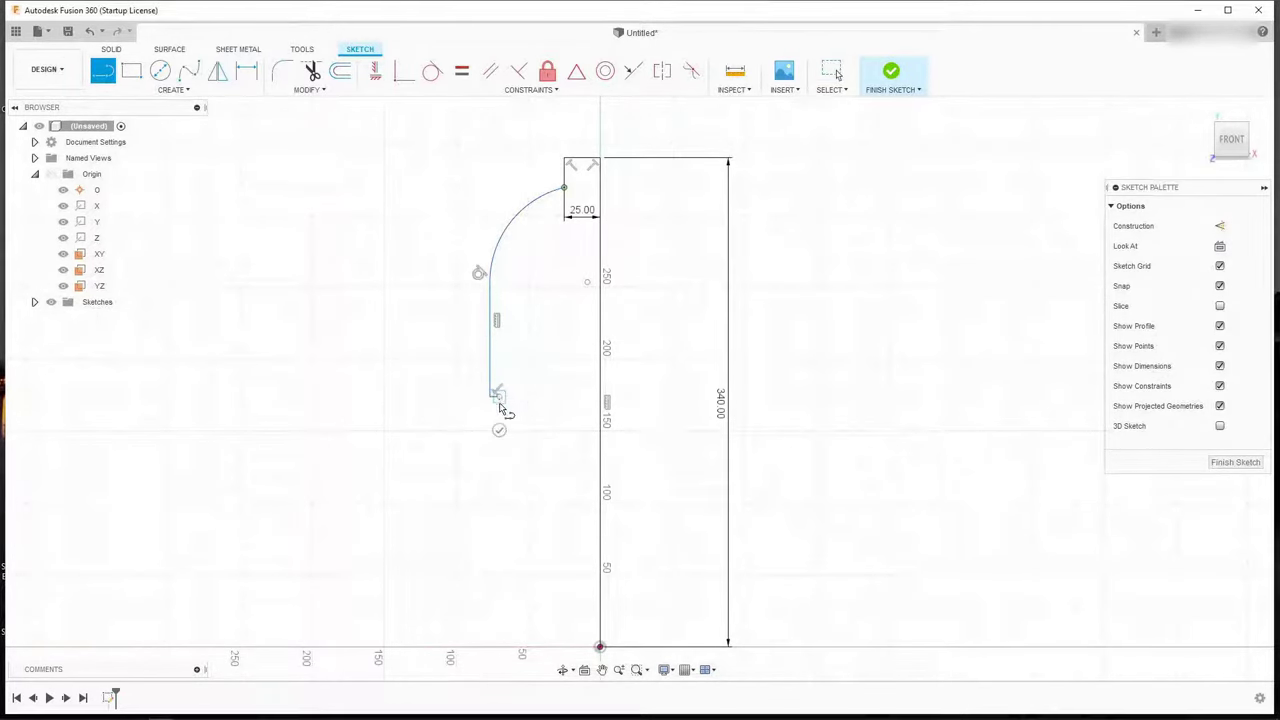
click(490, 392)
click(491, 446)
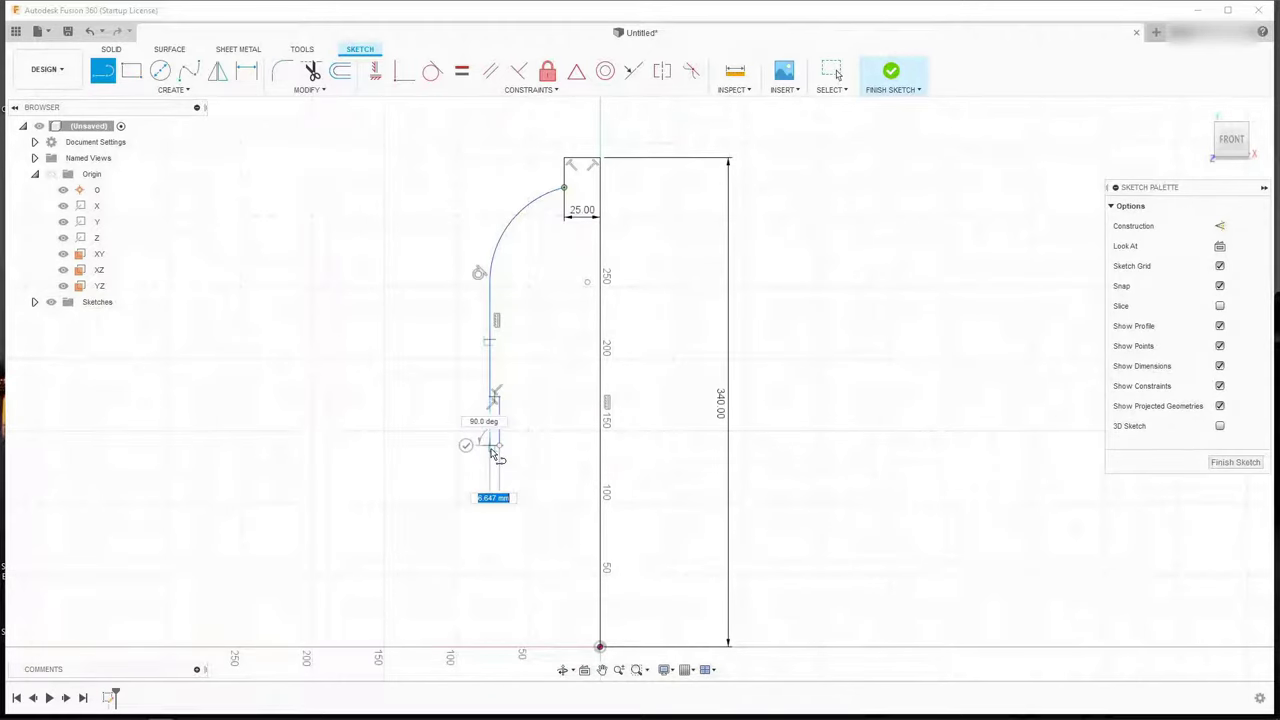
click(492, 494)
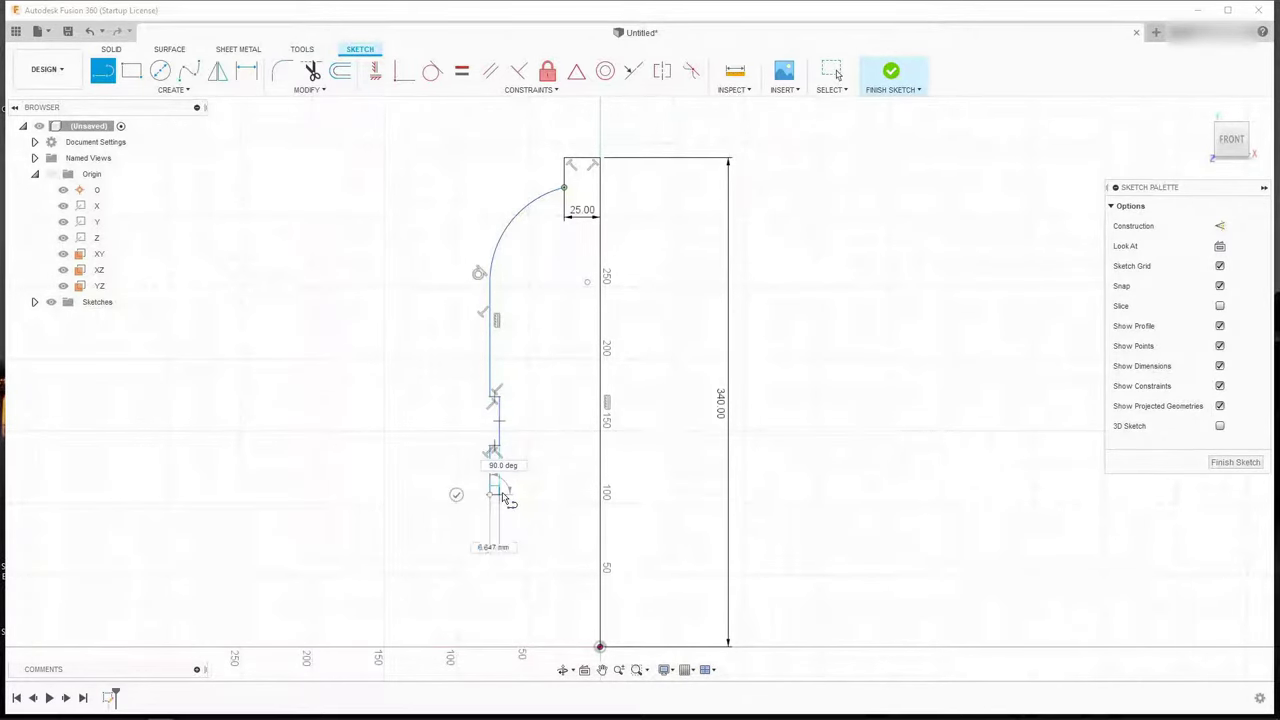
click(502, 497)
click(500, 548)
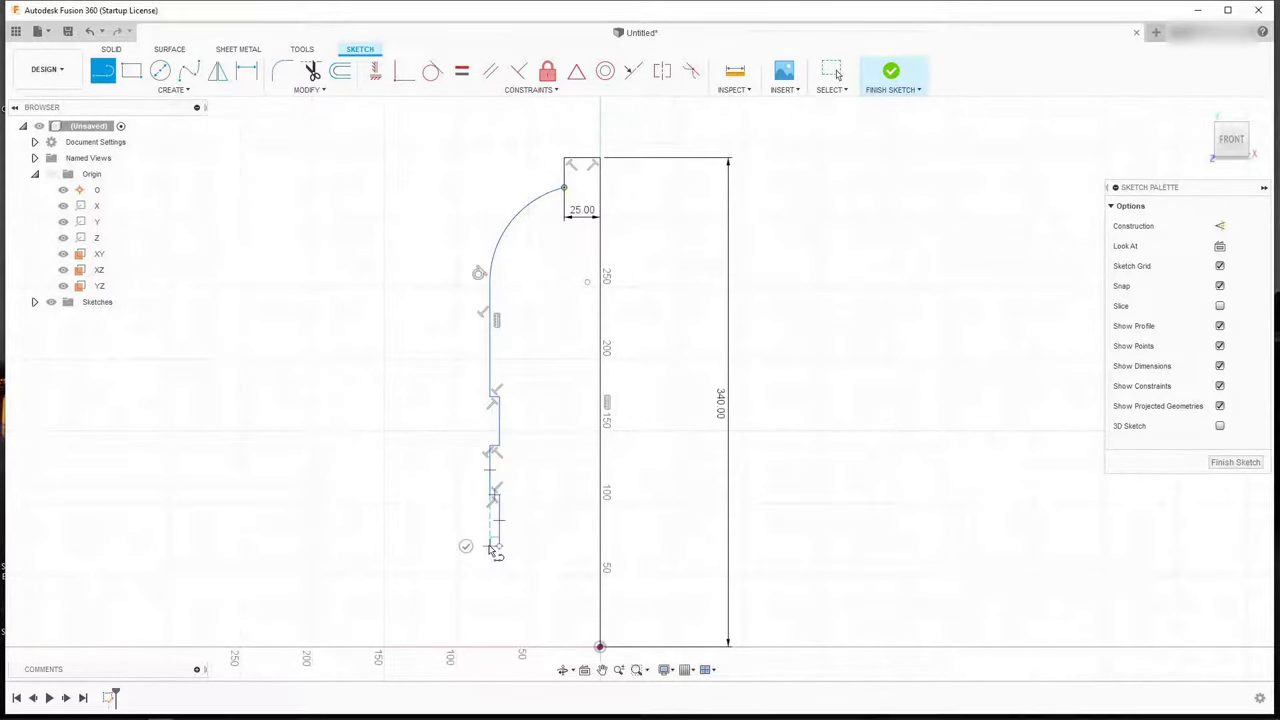
click(497, 601)
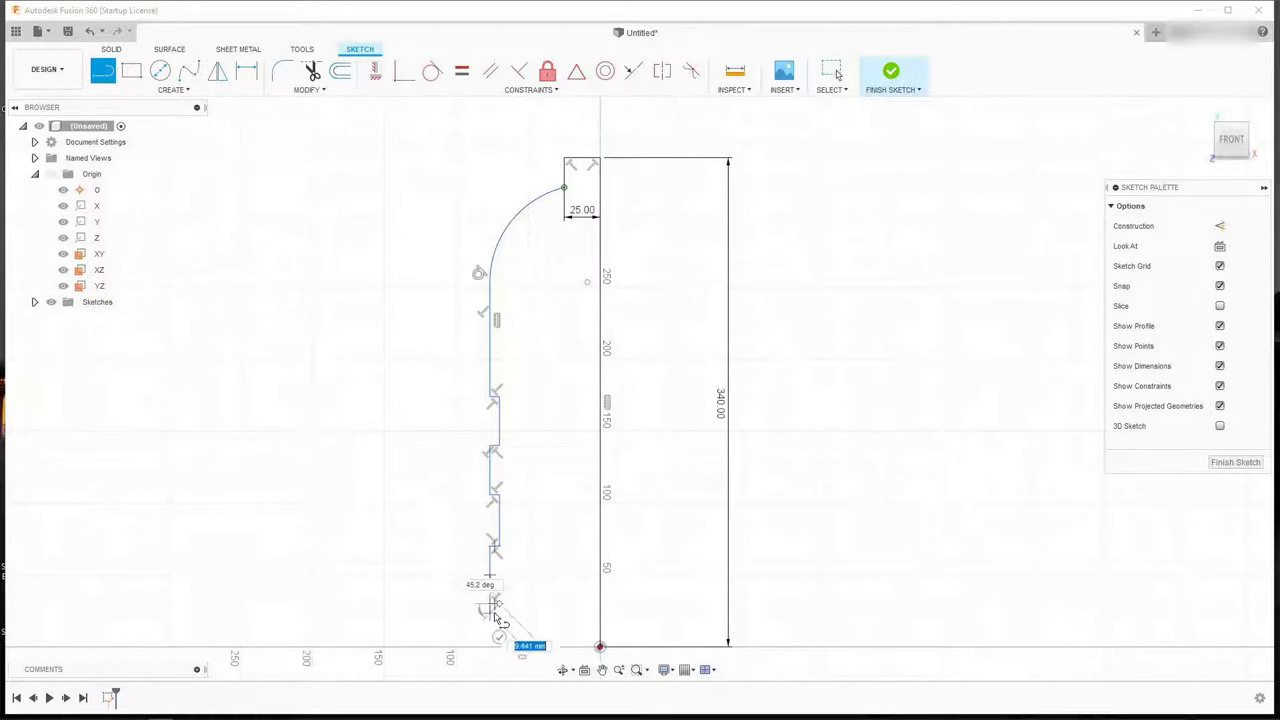
Step: Draw the last vertical line 30 mm down to the horizontal axis and close the profile with a horizontal line to the origin
scroll(500, 636, up, 3)
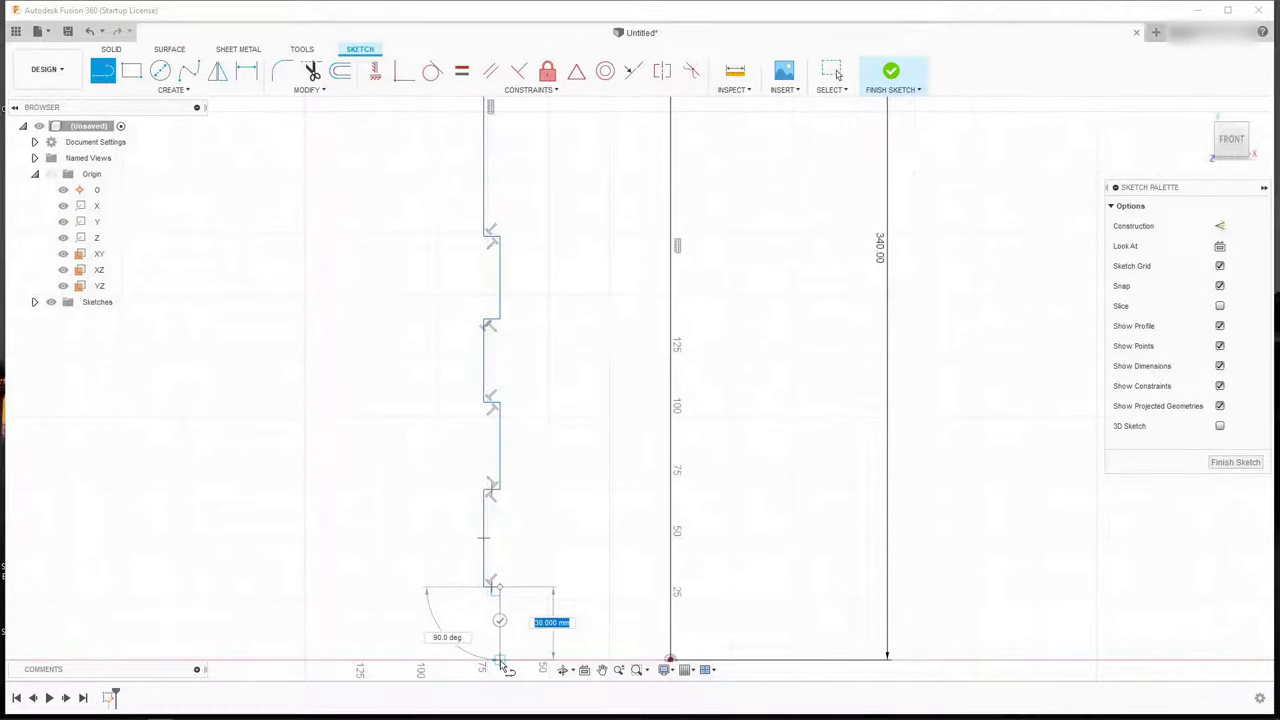
click(500, 662)
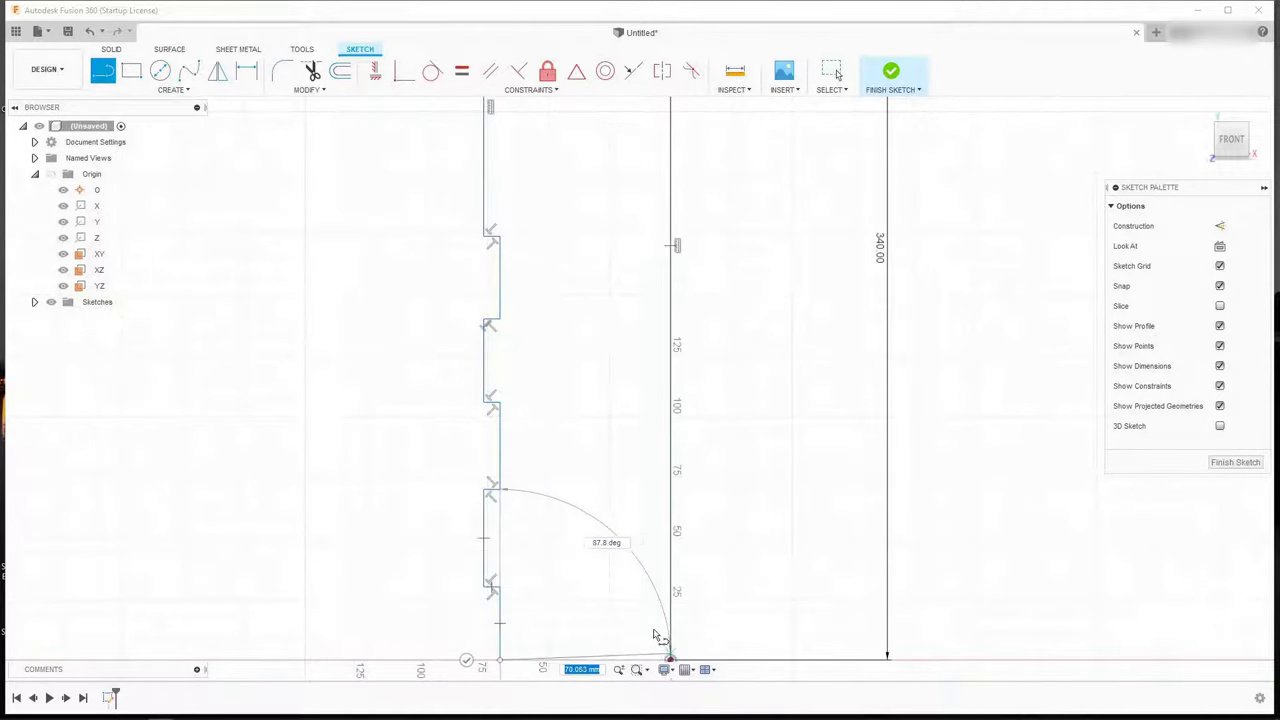
scroll(657, 640, down, 2)
scroll(655, 630, up, 3)
drag(650, 590, 655, 627)
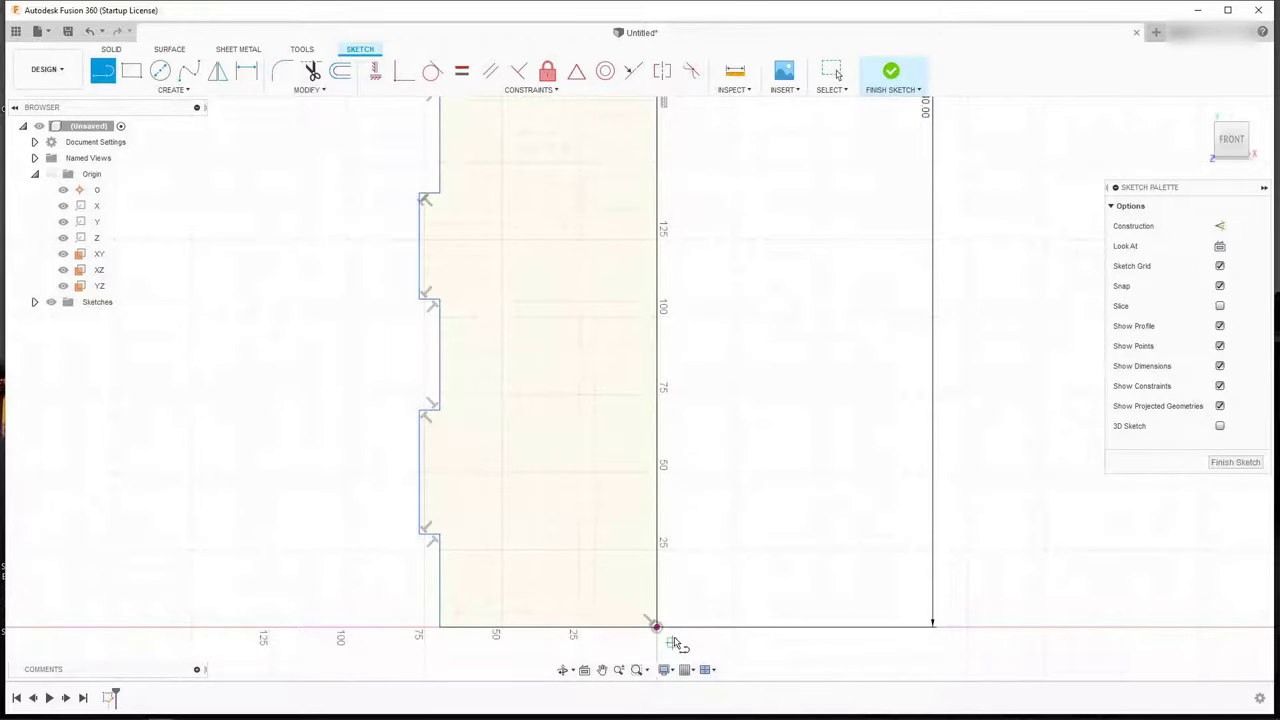
key(Escape)
Step: Apply an Equal constraint to the five vertical segments of the stepped part of the profile
scroll(640, 640, down, 3)
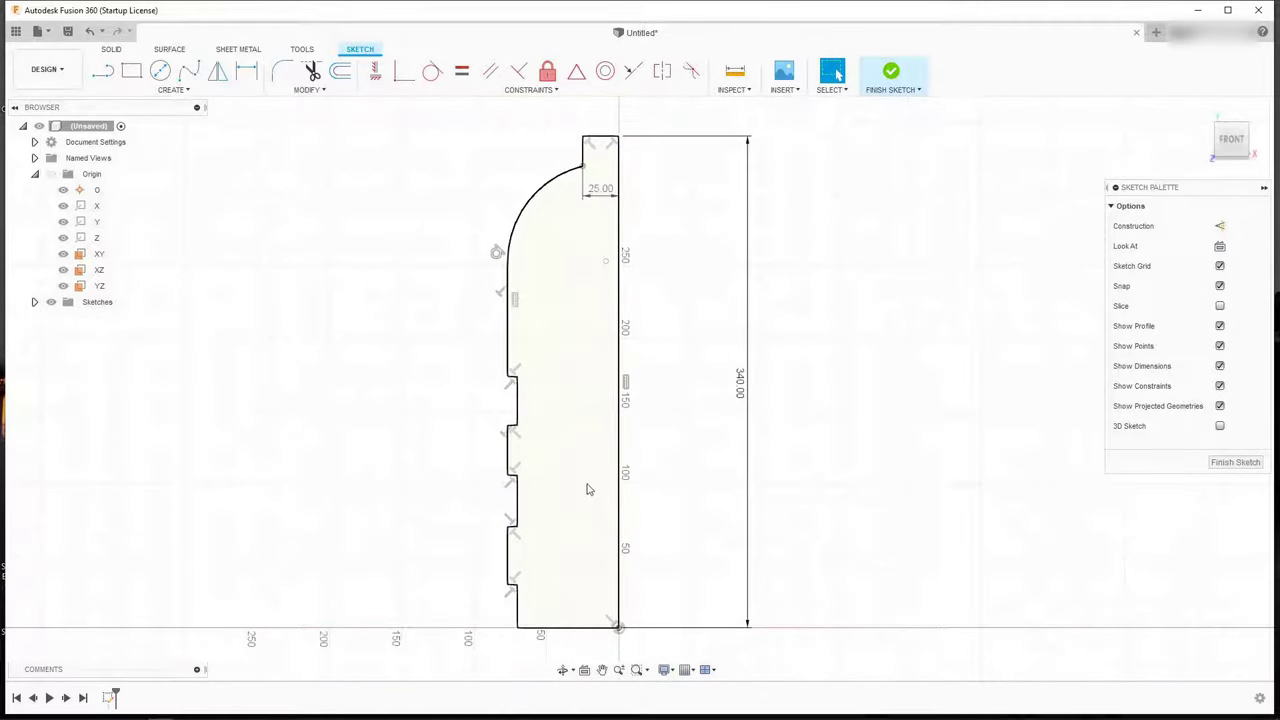
scroll(588, 489, up, 2)
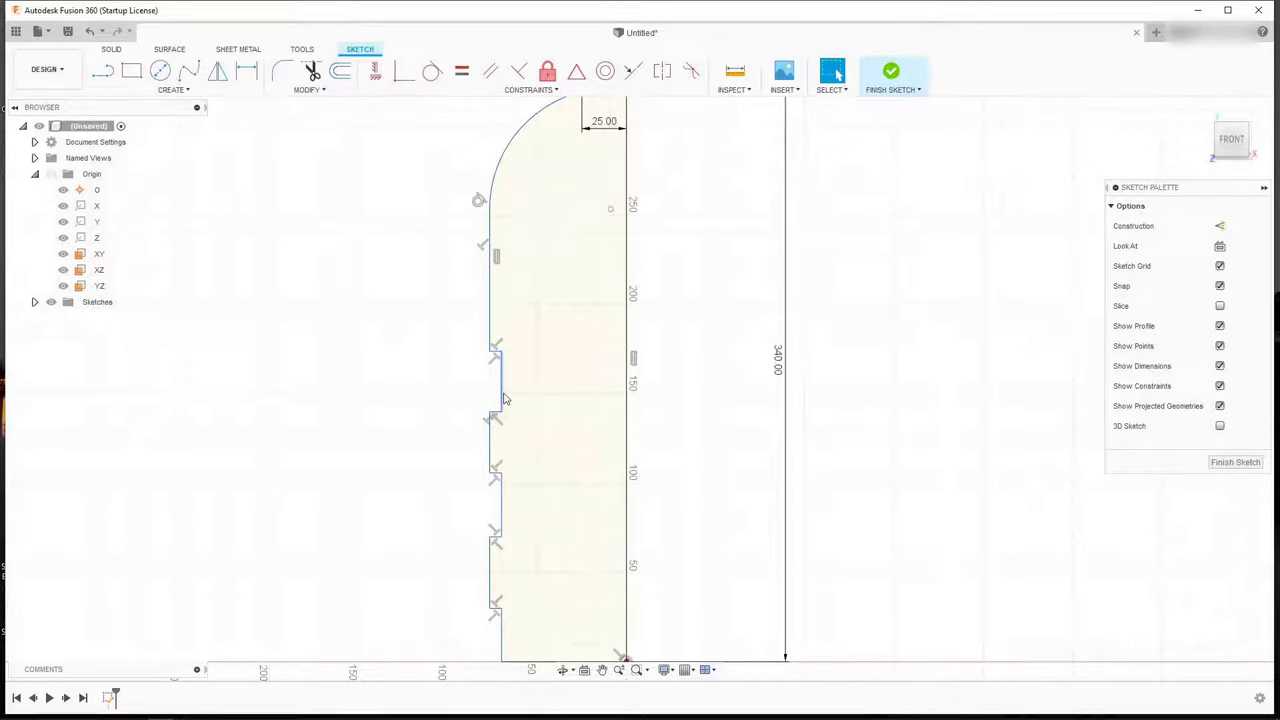
click(504, 398)
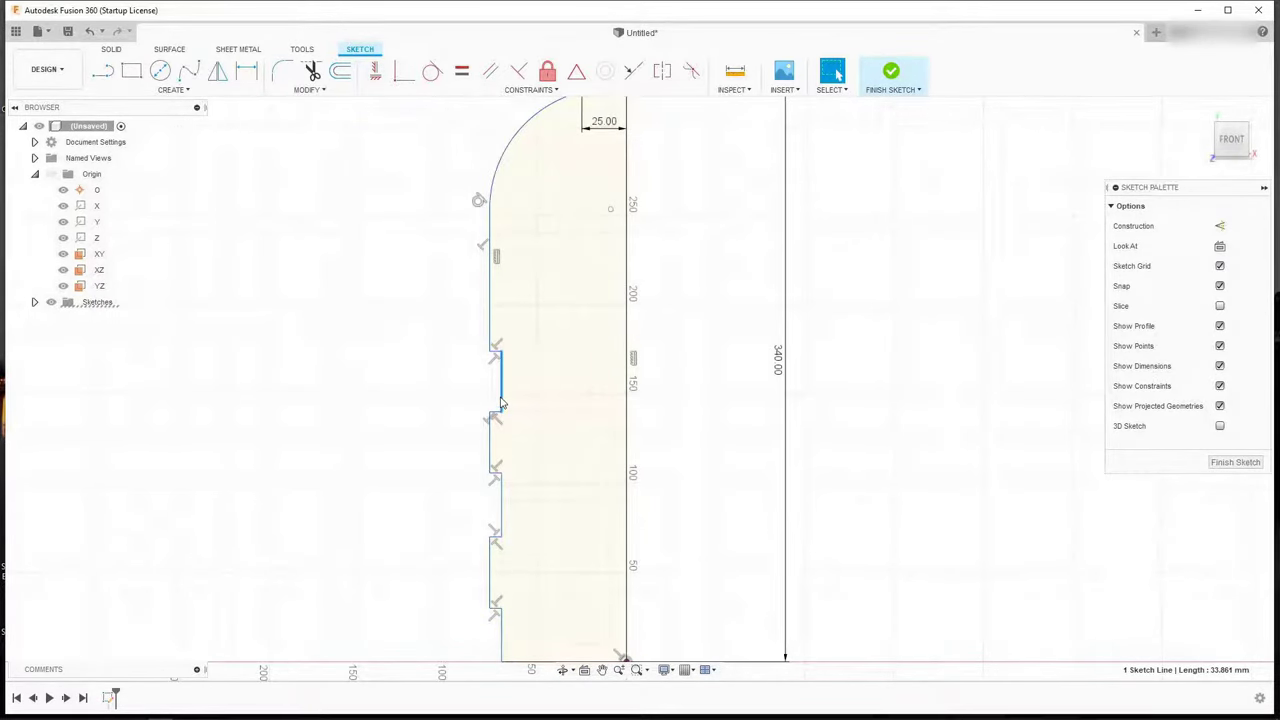
shift+click(502, 515)
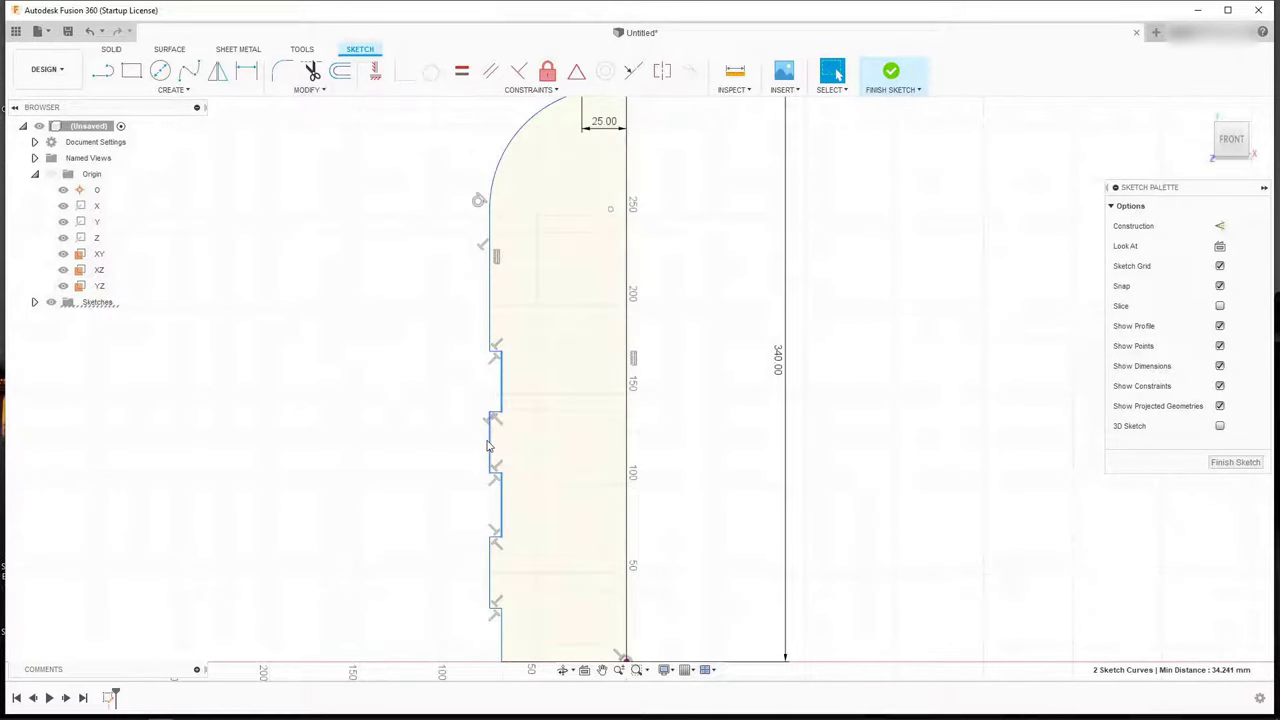
shift+click(492, 572)
key(Escape)
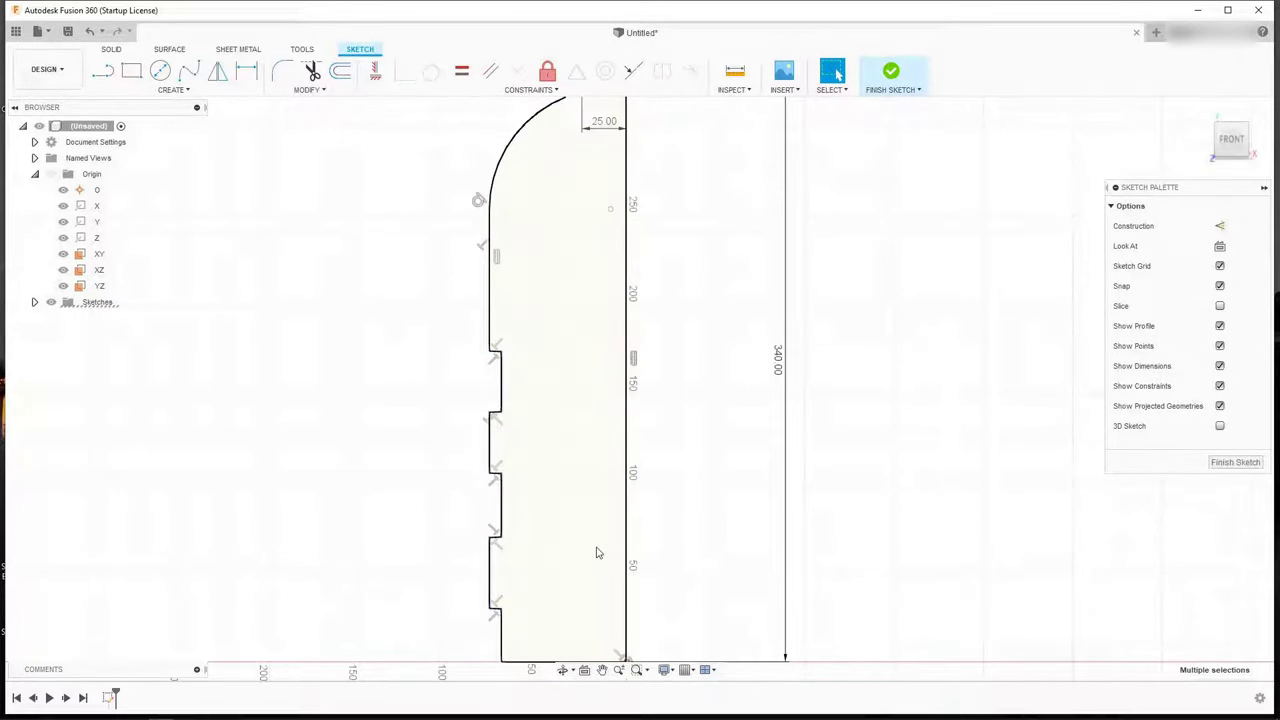
shift+click(504, 646)
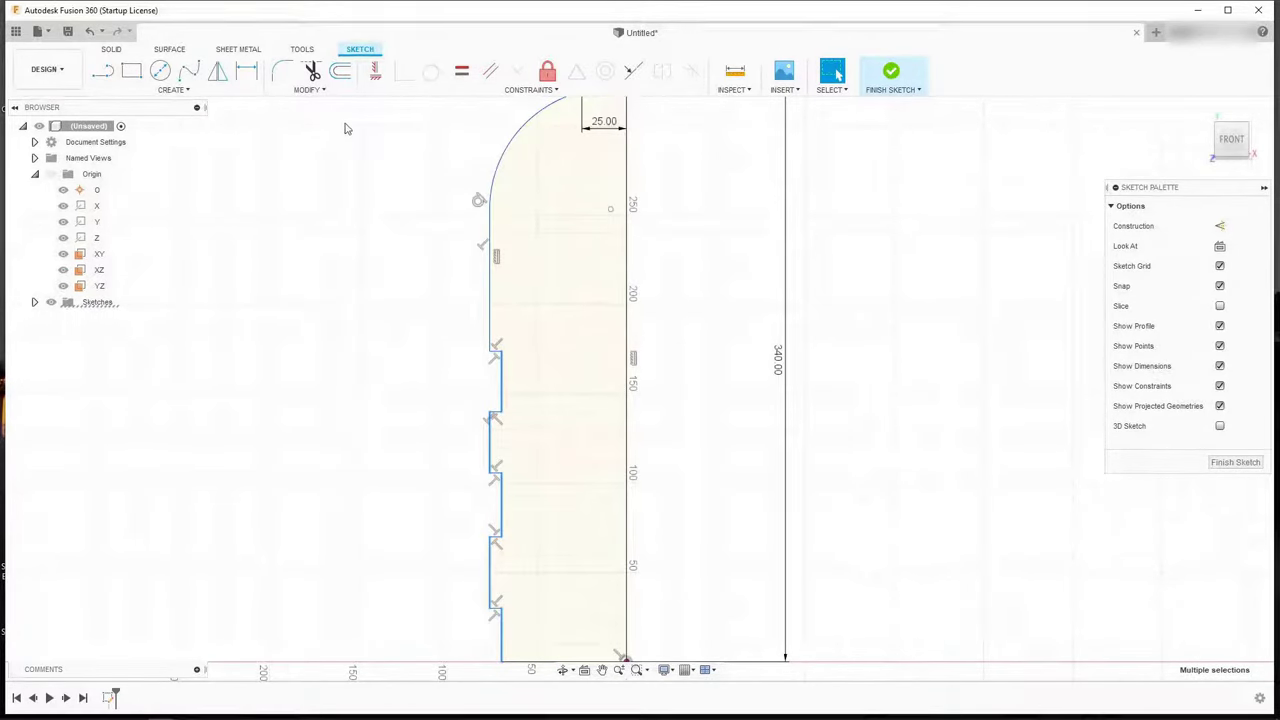
click(462, 80)
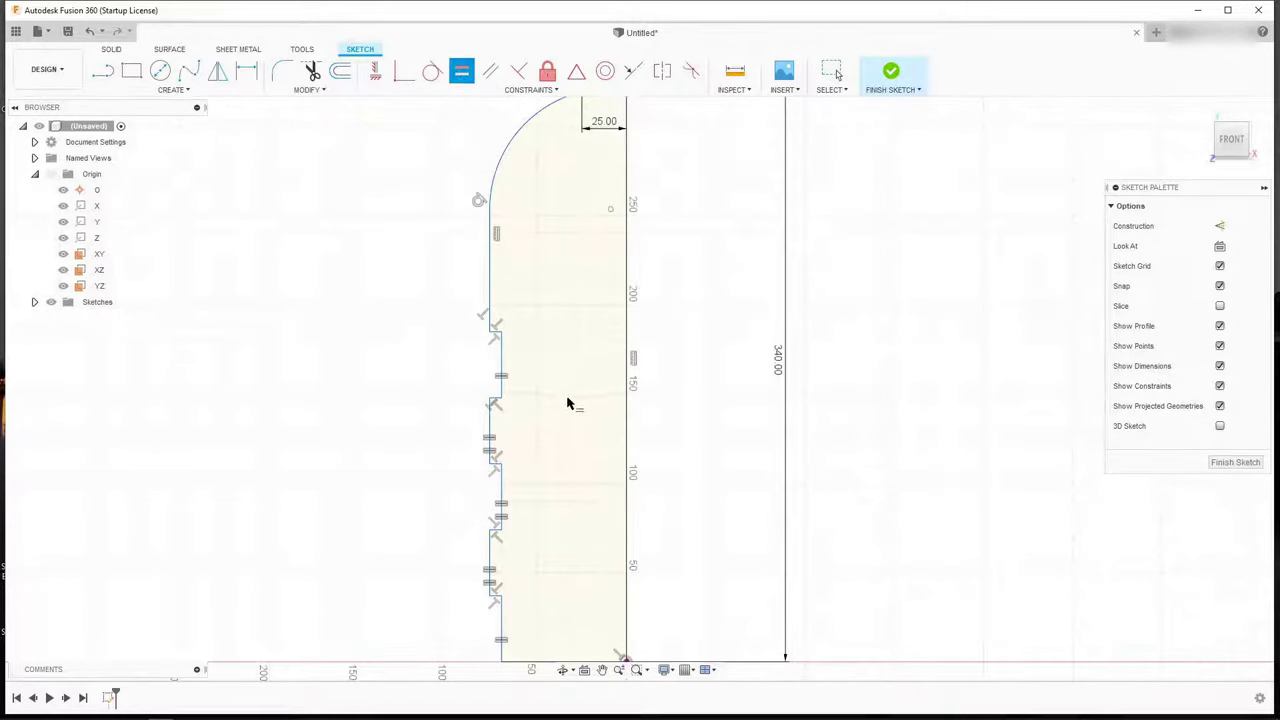
key(Escape)
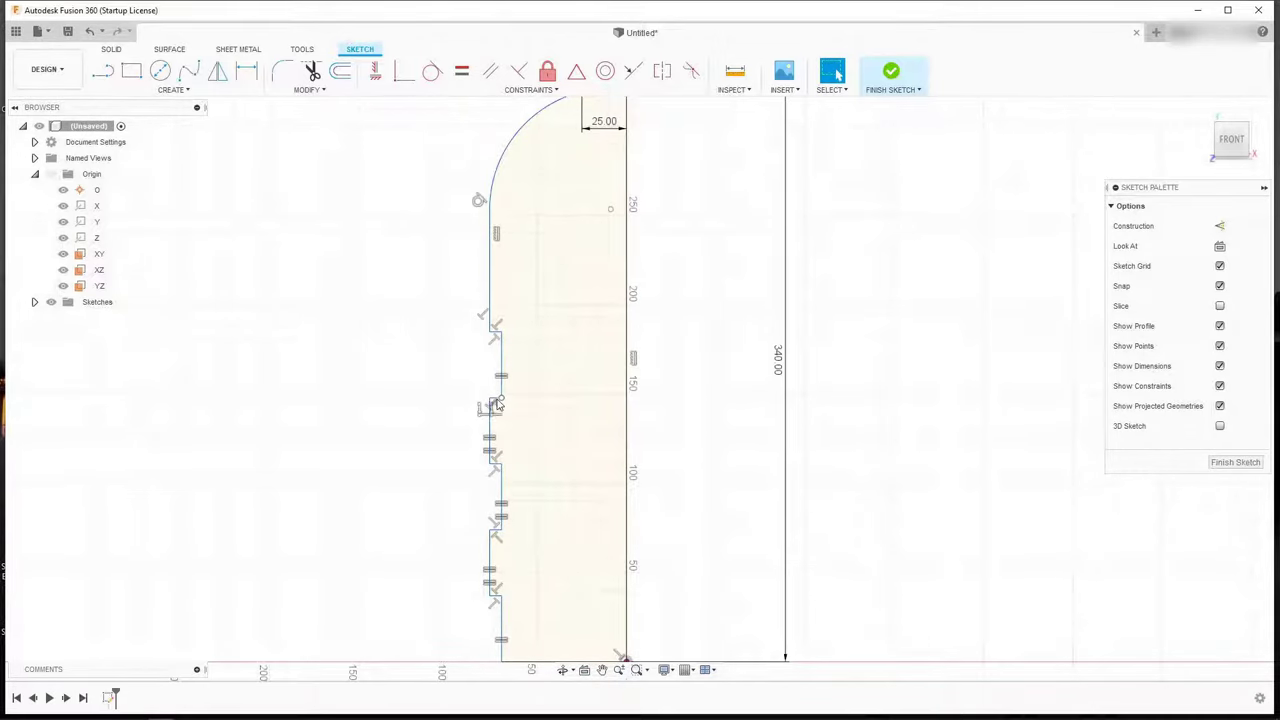
Step: Move the uppermost recess's lower inner corner to X -70, Y 150
click(500, 397)
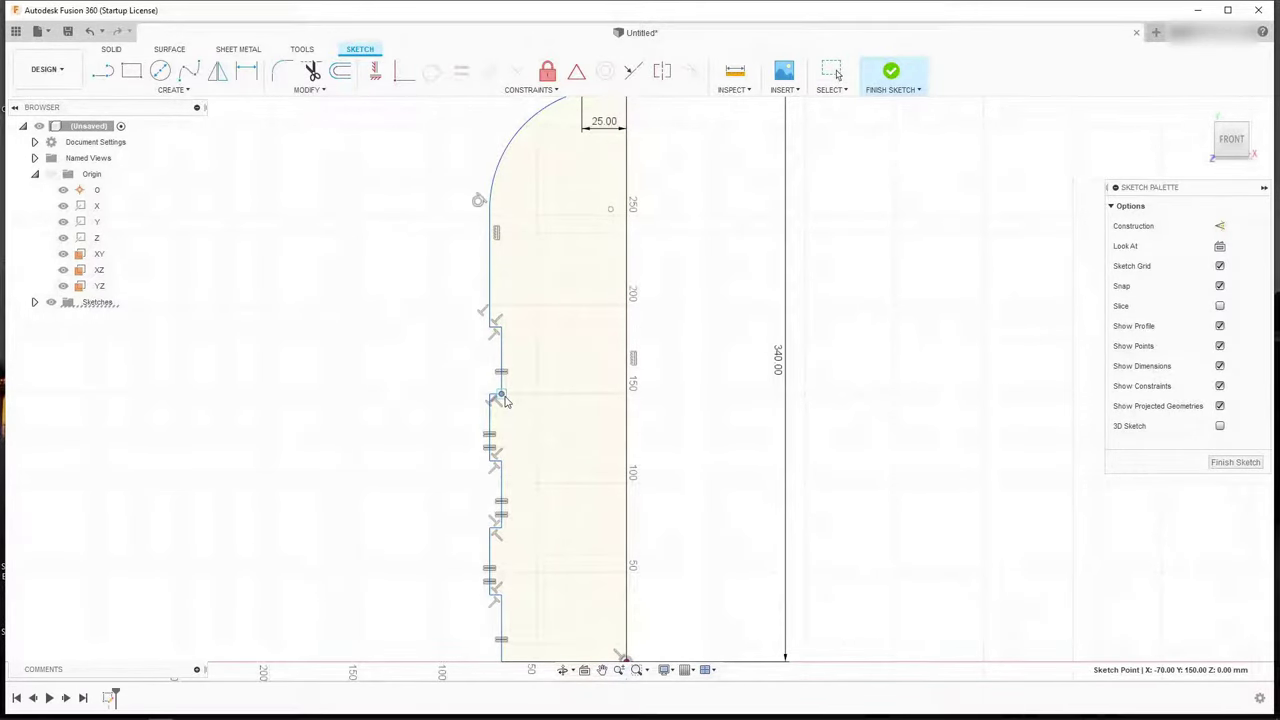
click(503, 356)
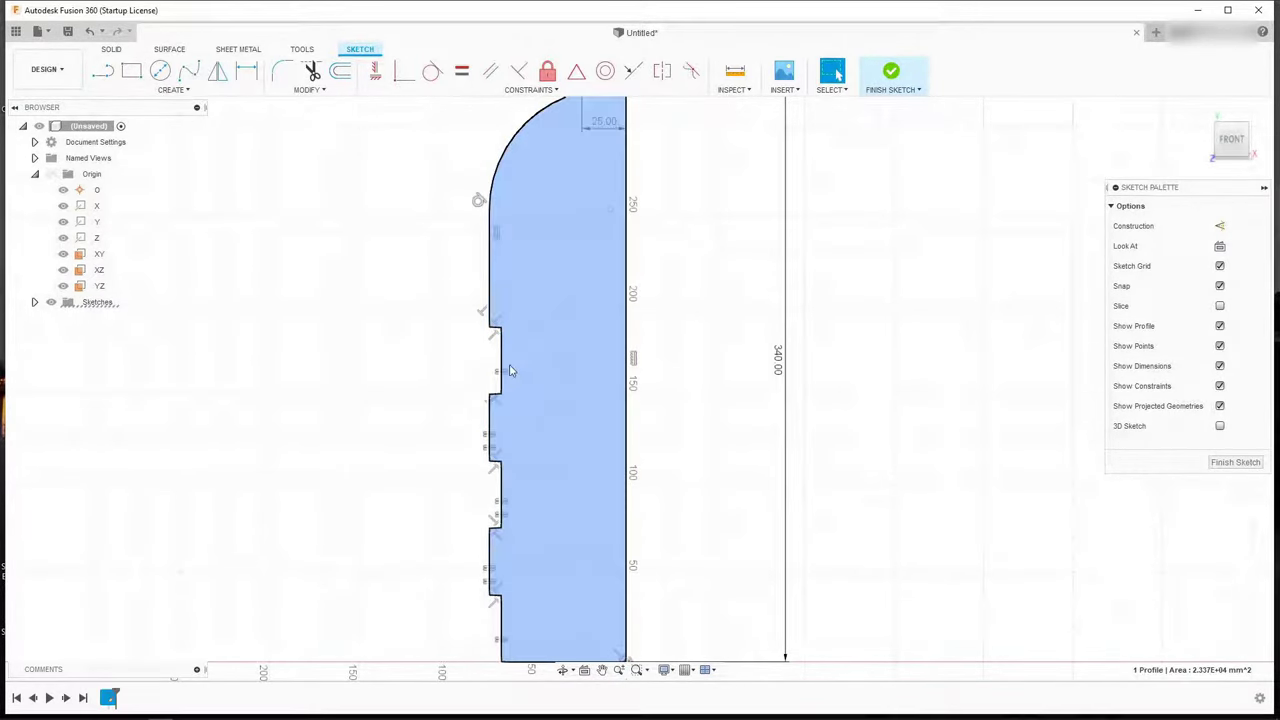
click(449, 374)
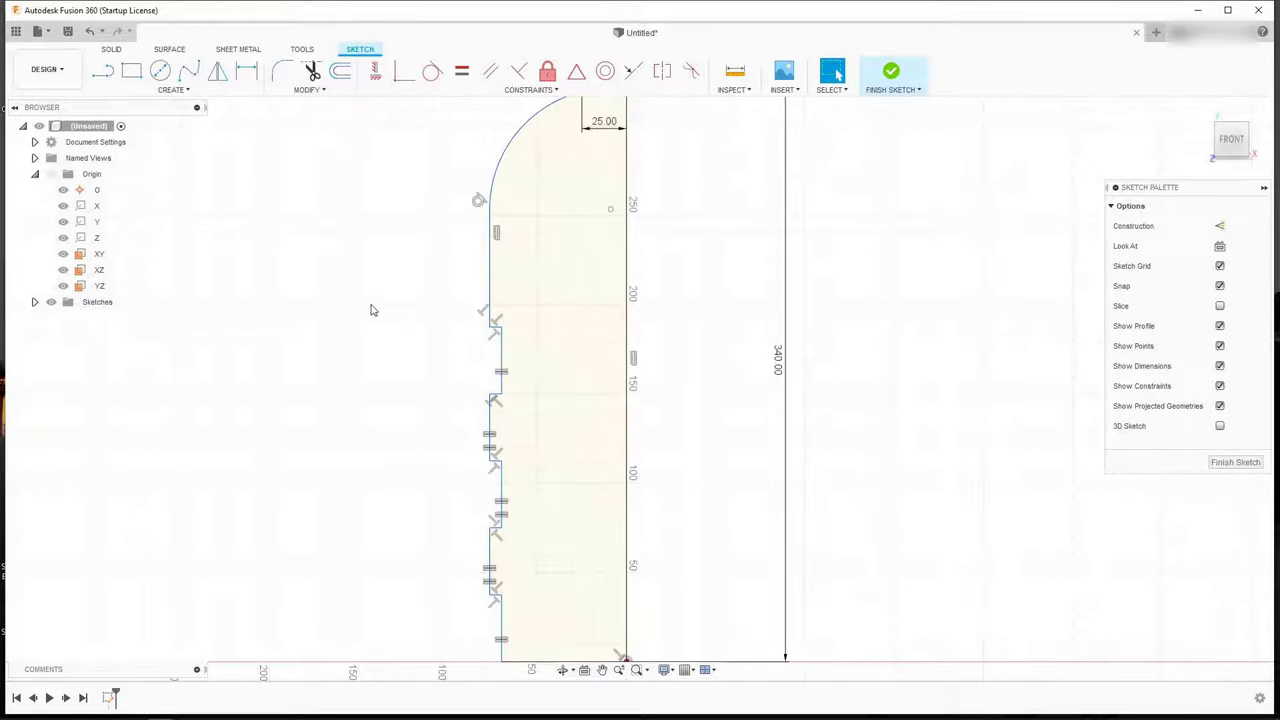
Step: Dimension the uppermost recess's inner vertical line and set its length to 30 mm
click(243, 84)
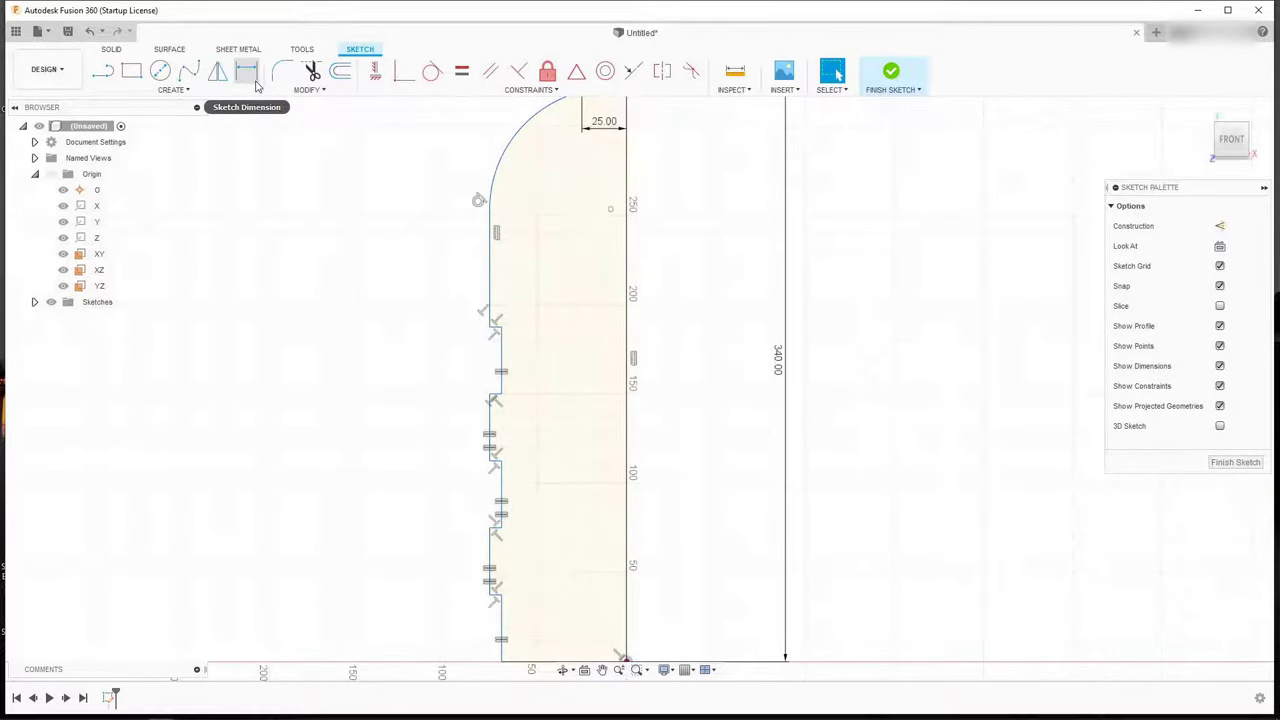
click(502, 360)
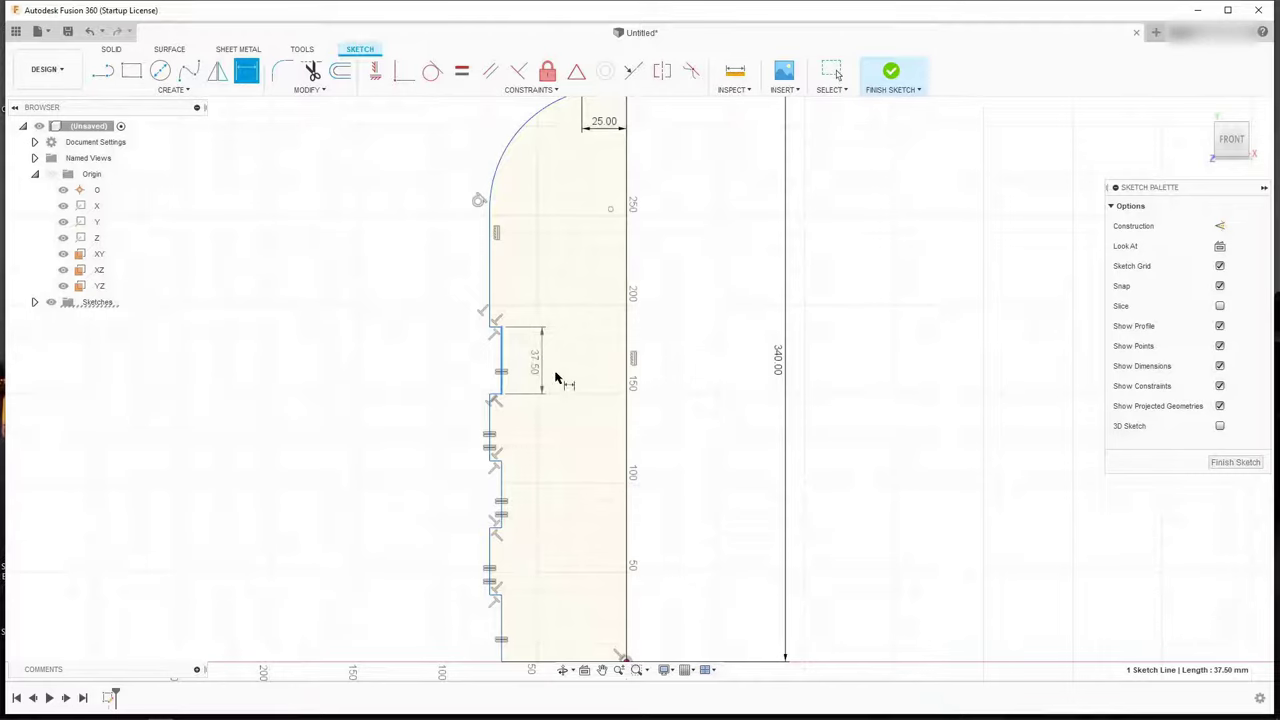
click(560, 378)
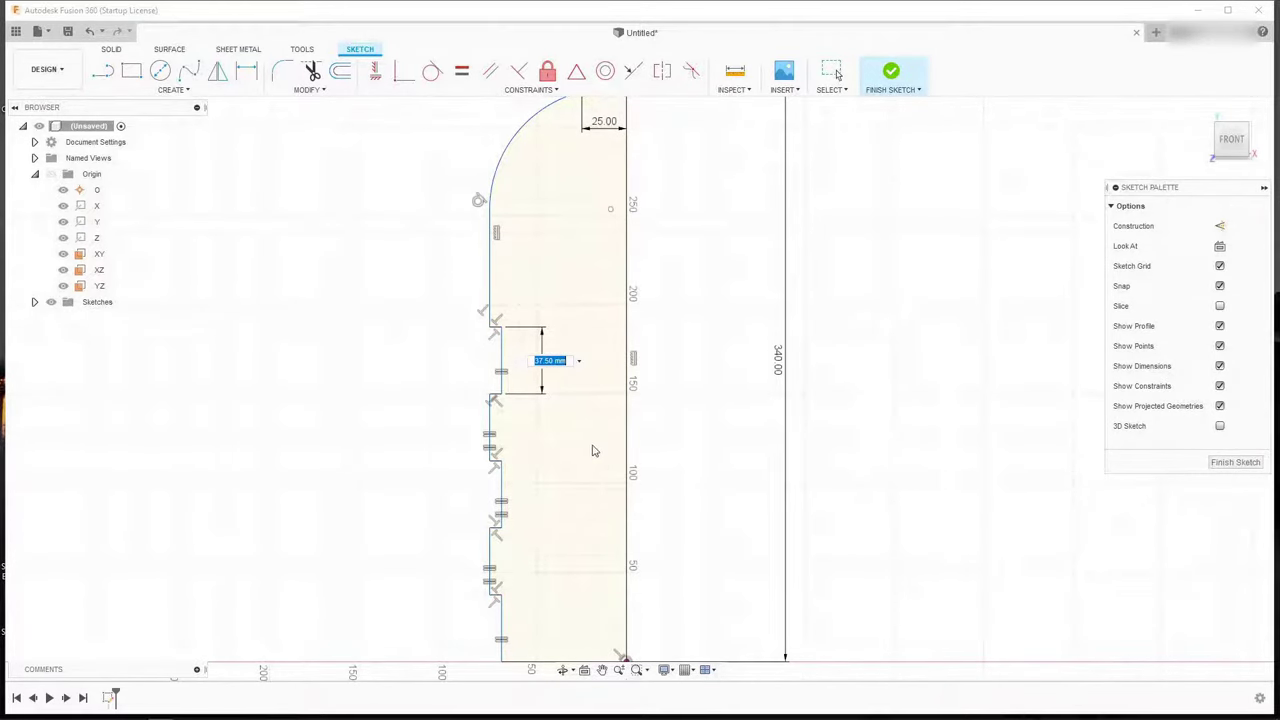
text(30)
key(Return)
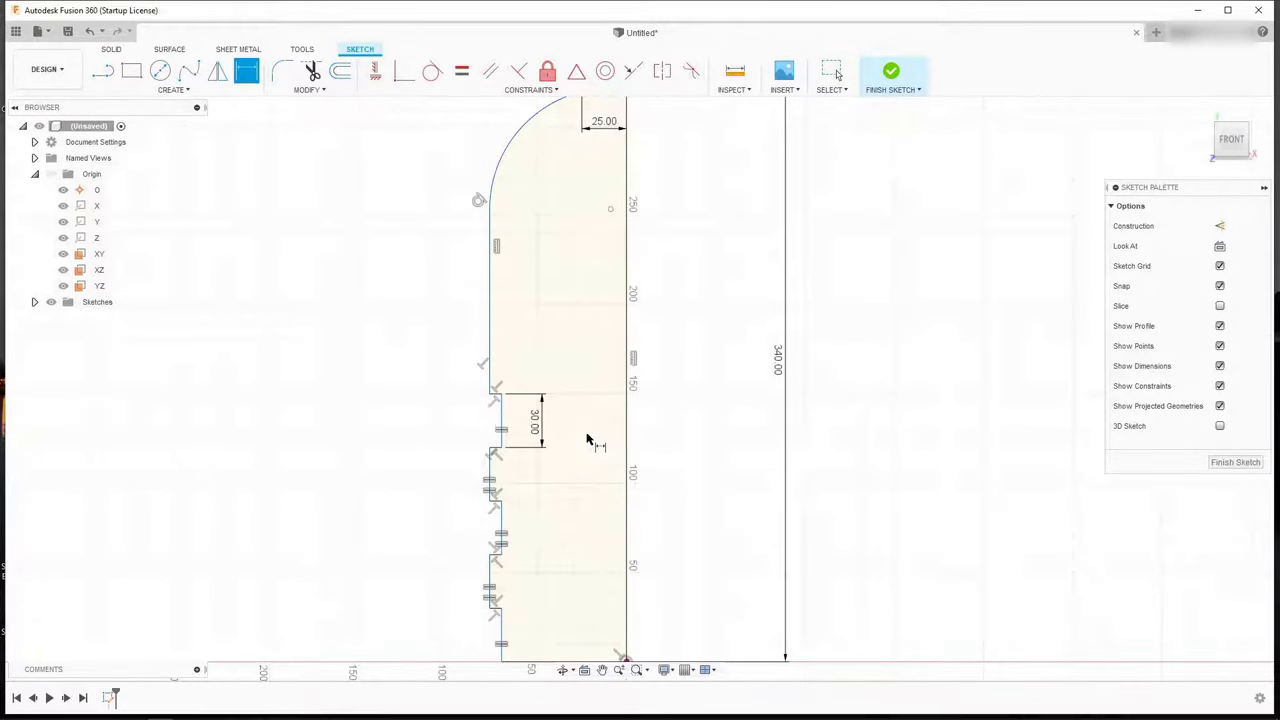
key(Escape)
Step: Shift the uppermost recess's inner vertical line inward and partly back to test whether its depth is tied to the other recesses
scroll(543, 557, down, 1)
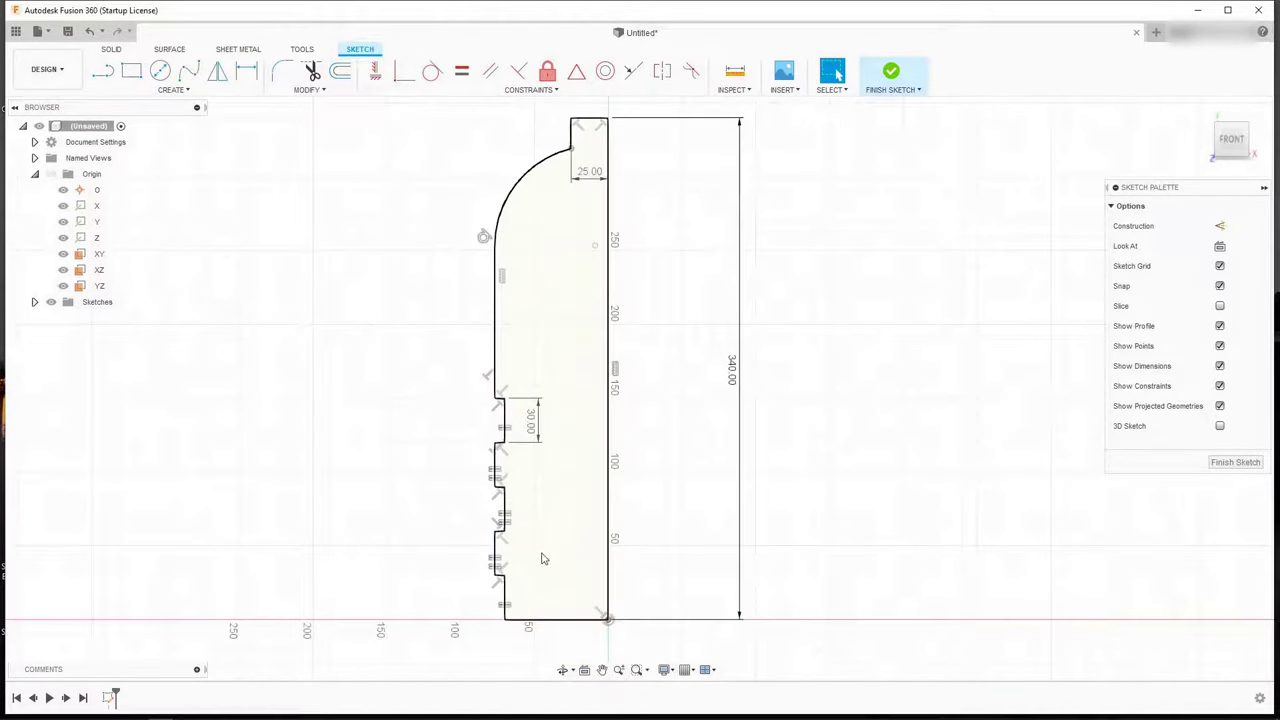
scroll(550, 550, up, 3)
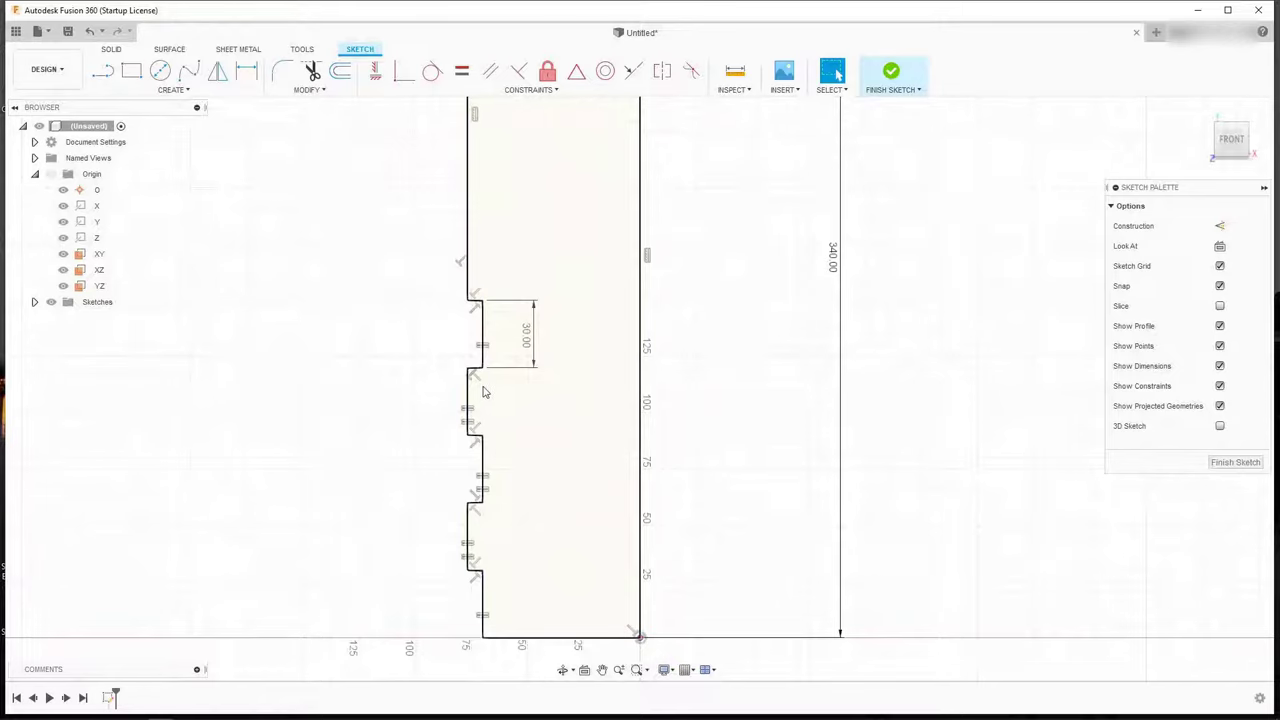
scroll(480, 391, up, 2)
click(474, 313)
drag(474, 313, 488, 313)
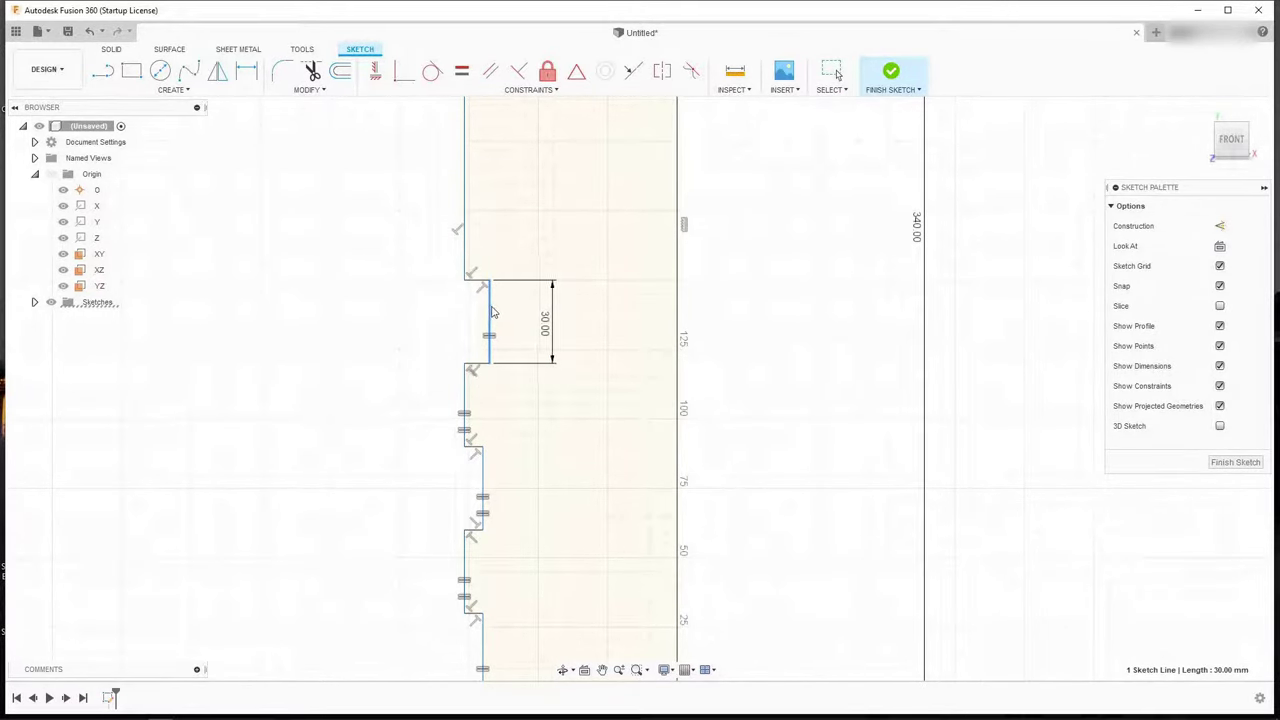
click(434, 337)
scroll(511, 302, down, 1)
scroll(510, 465, up, 1)
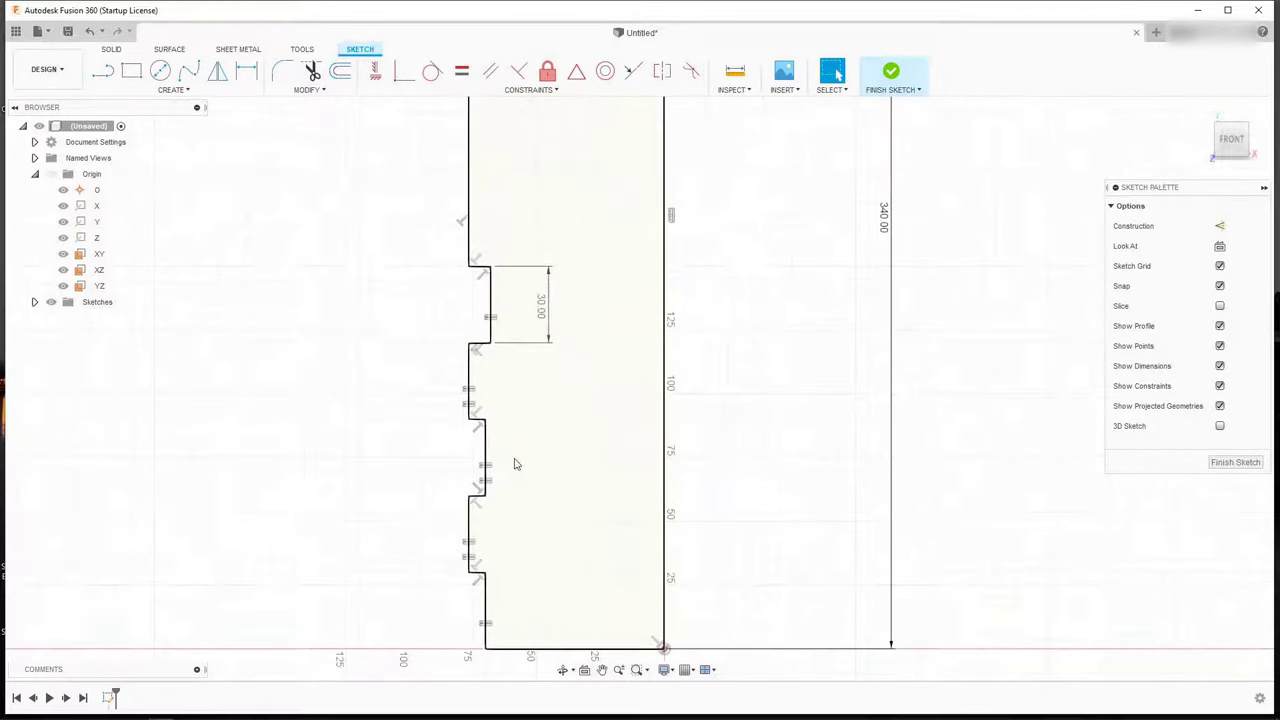
drag(493, 305, 488, 313)
Step: Align the inner corners of the three recessed sections with a Horizontal/Vertical constraint
click(487, 345)
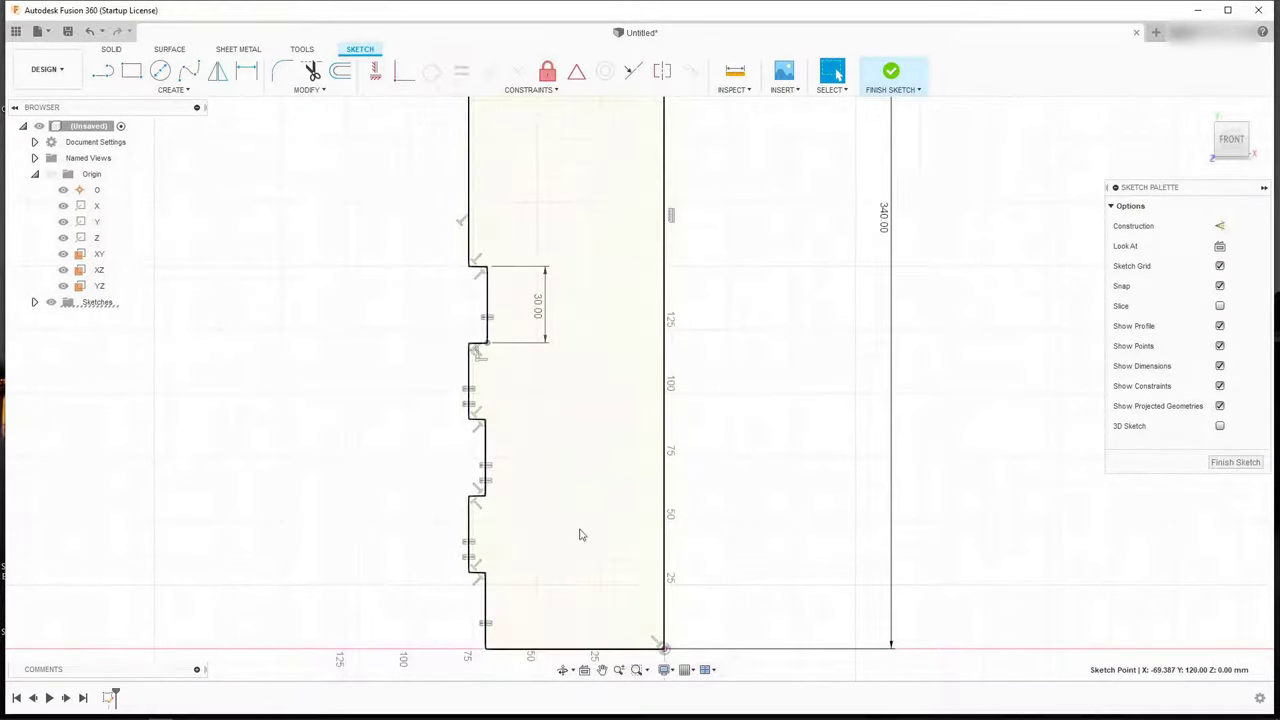
shift+click(487, 421)
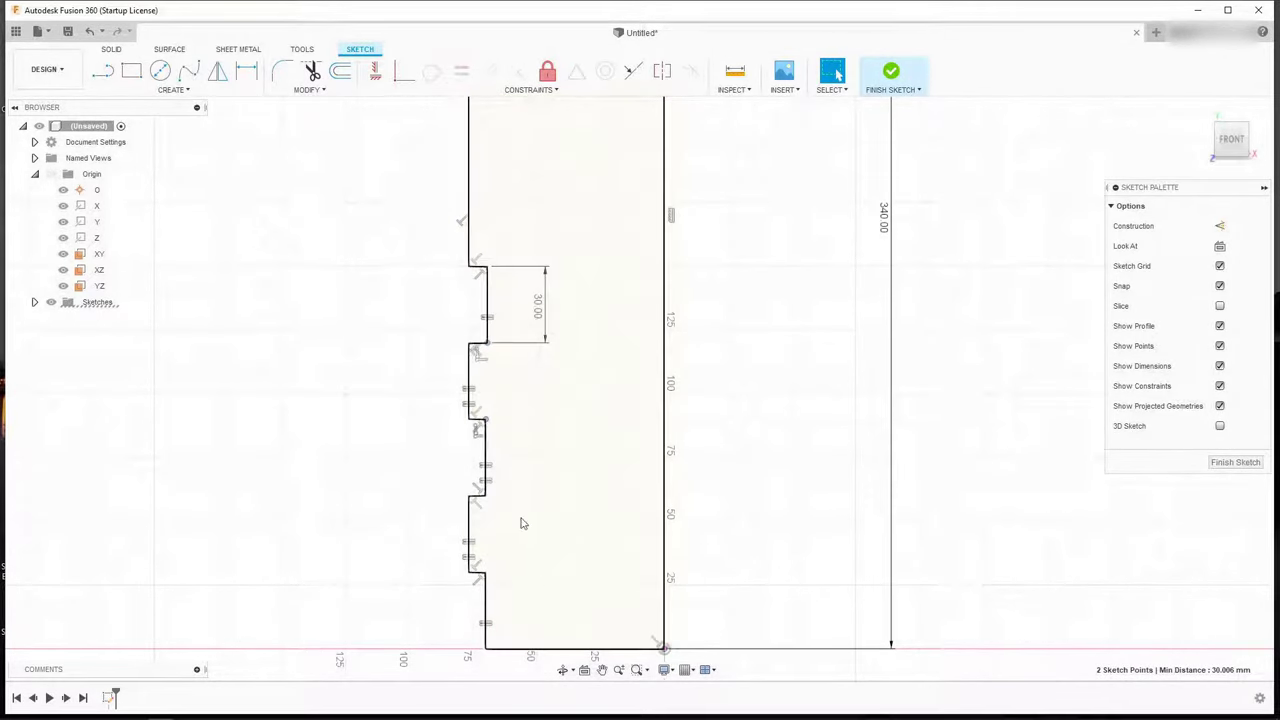
shift+click(487, 578)
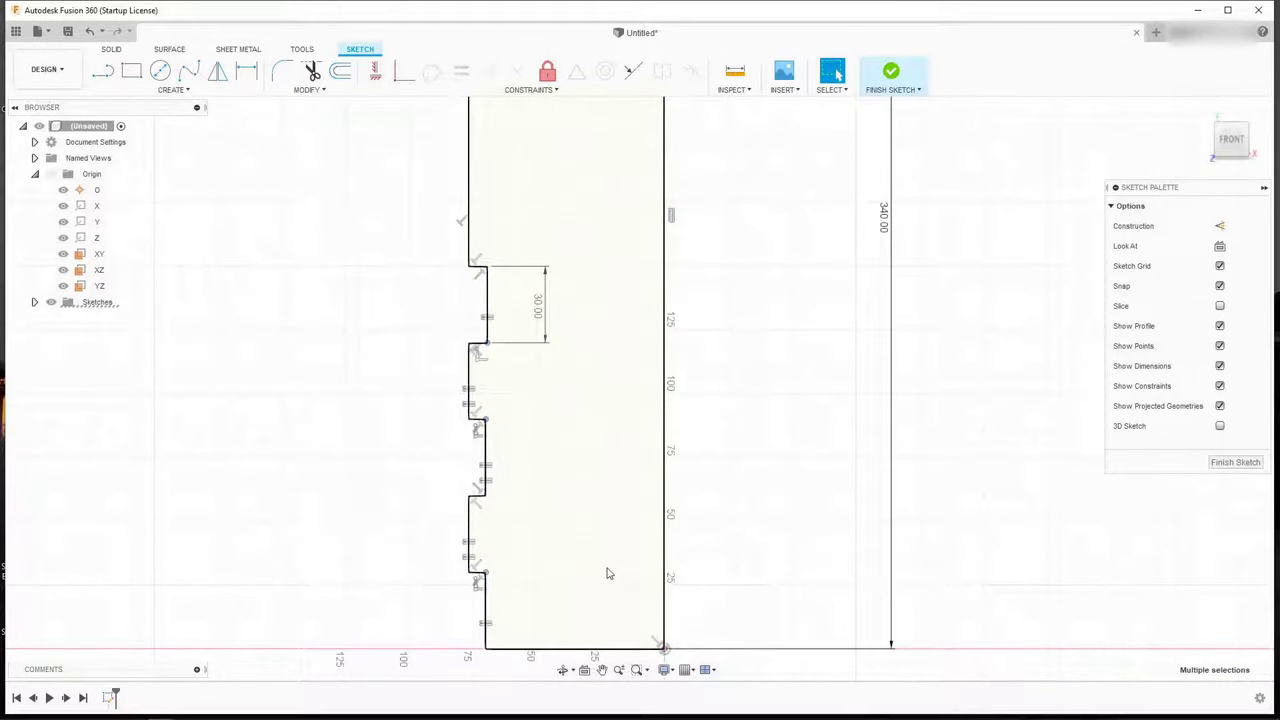
click(373, 76)
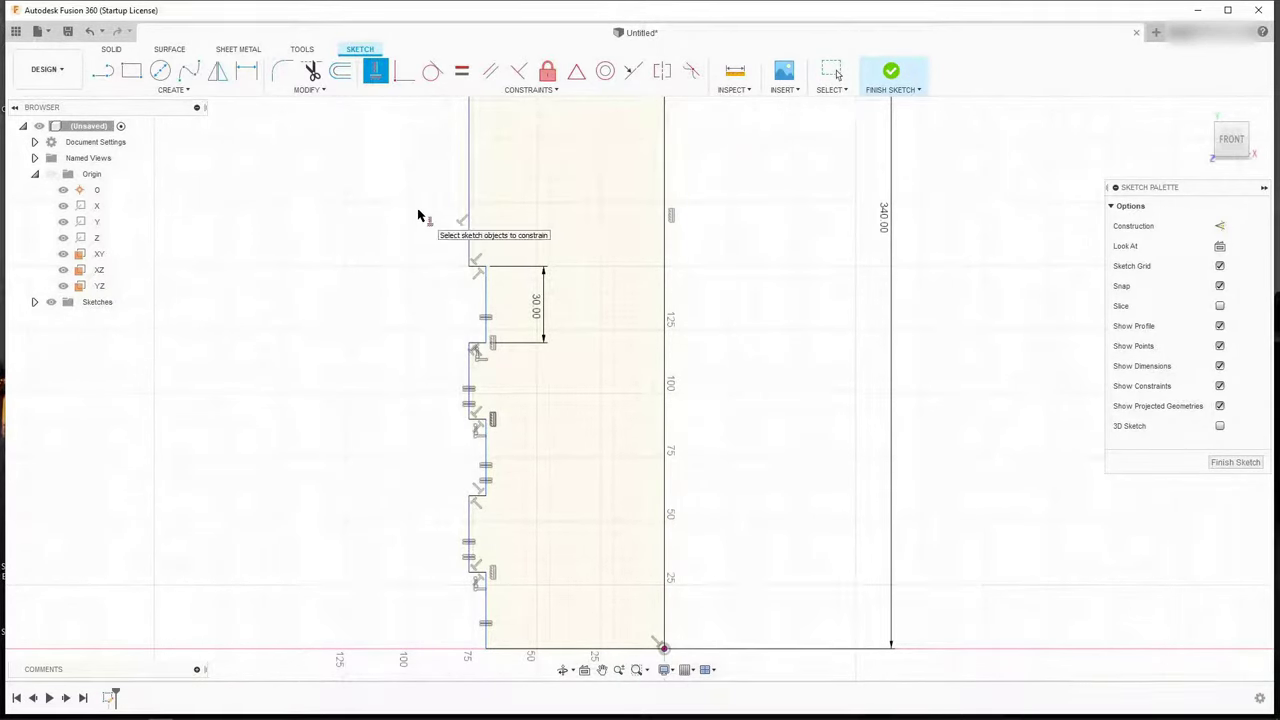
key(Escape)
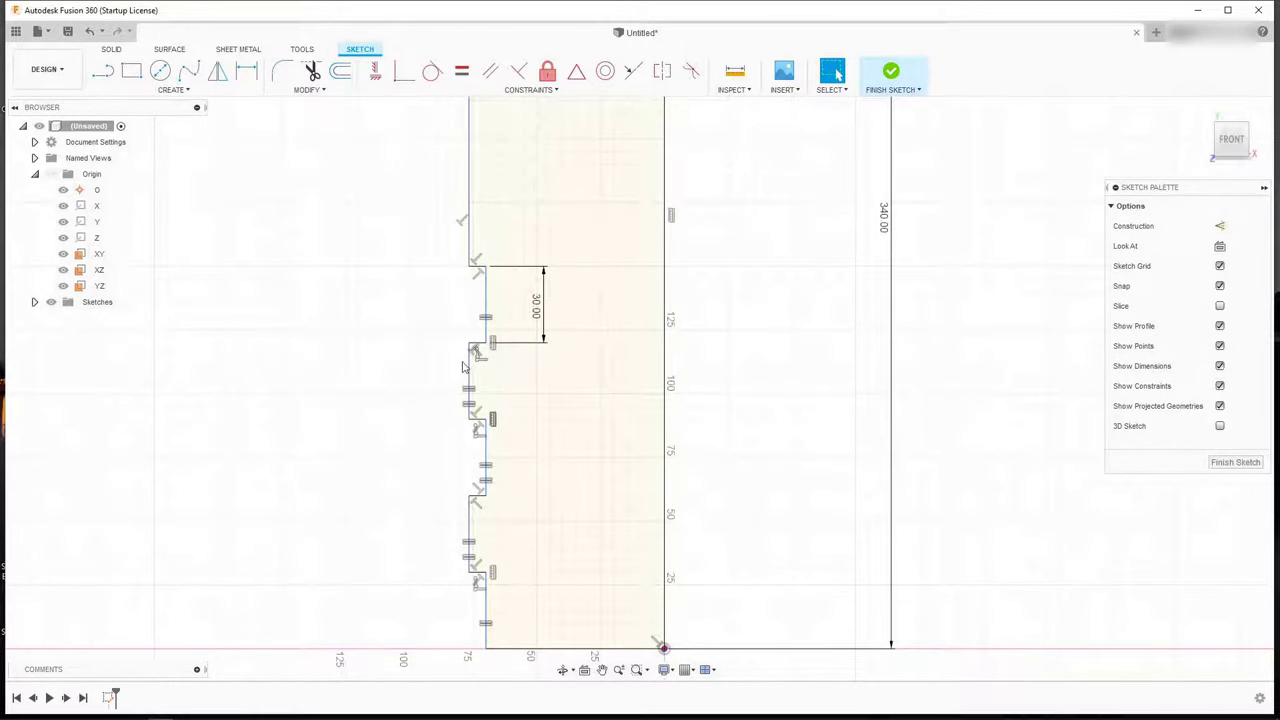
Step: Align the upper outer corners of the two protruding bands with a Horizontal/Vertical constraint
click(470, 345)
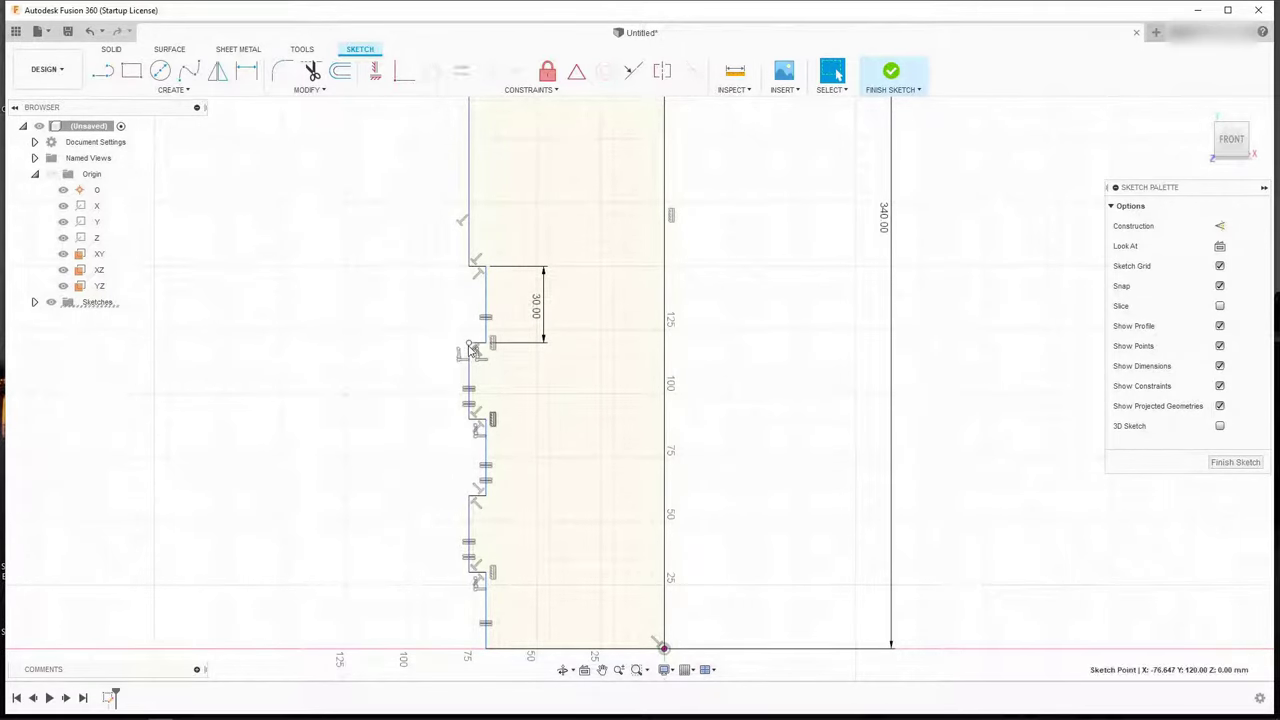
click(469, 496)
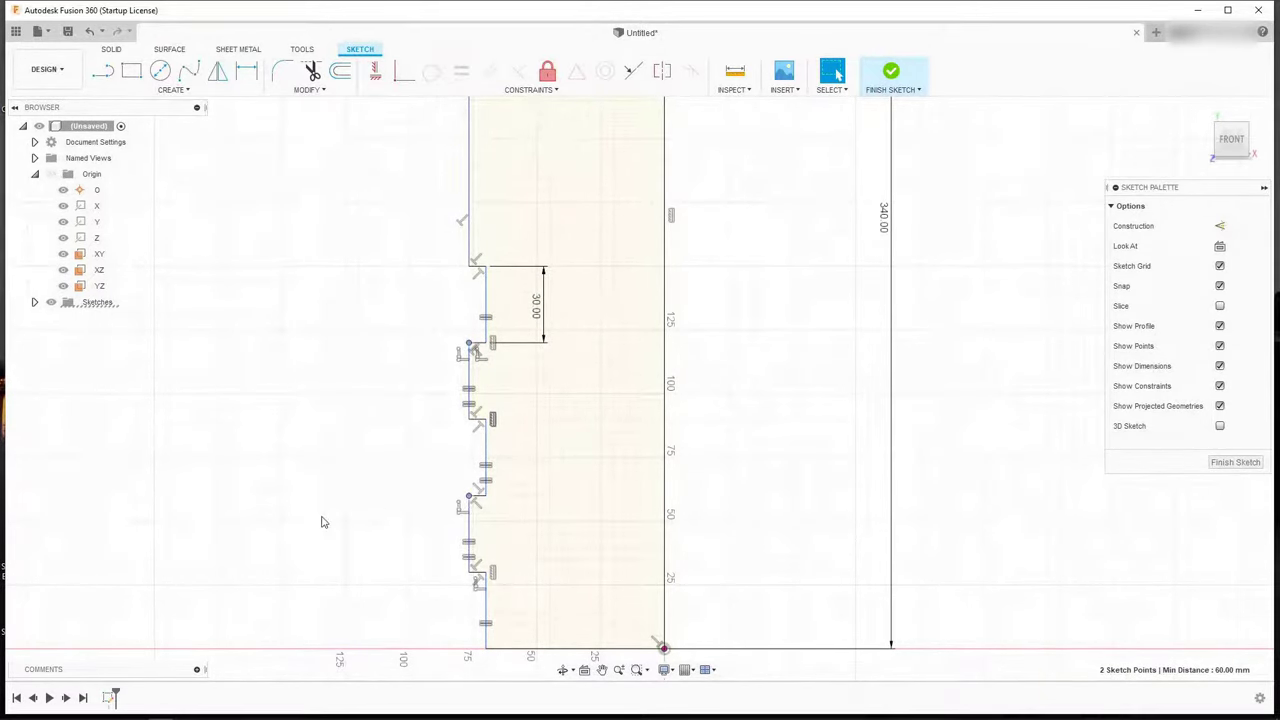
click(375, 70)
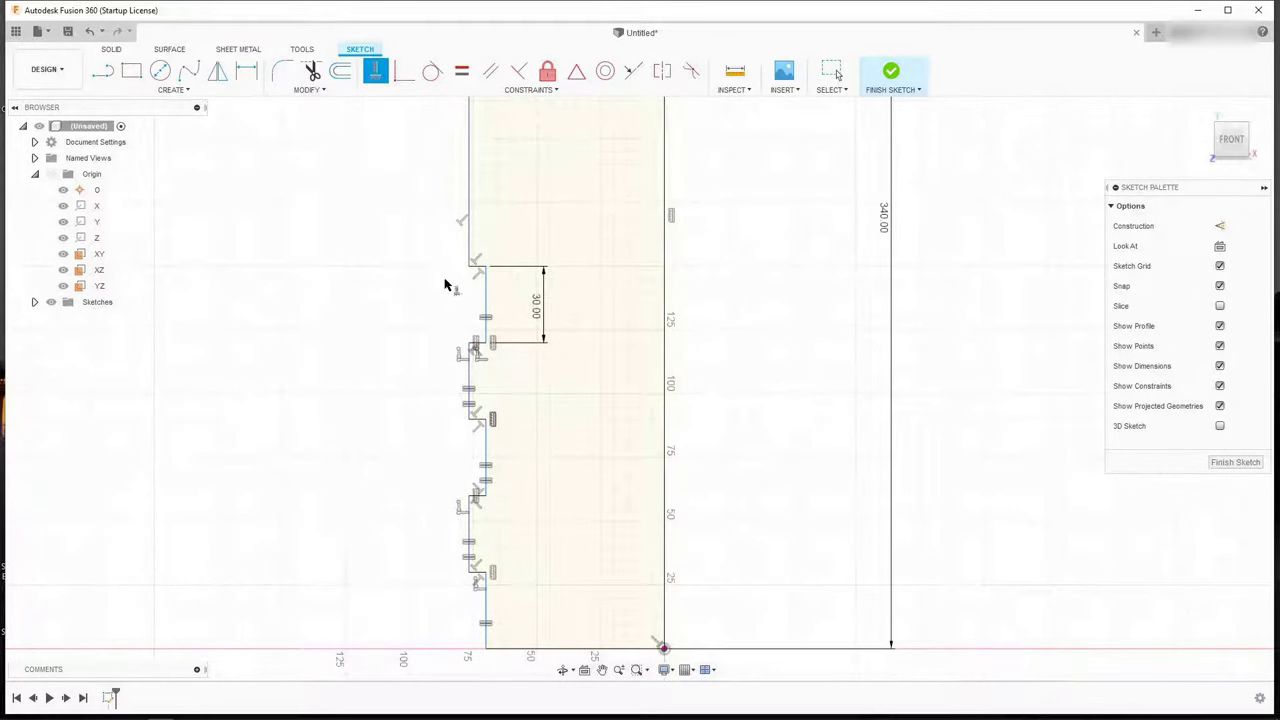
key(Escape)
Step: Make the recesses shallower and dimension the short horizontal edge below the uppermost recess to 3 mm
mouse_move(487, 455)
mouse_down()
mouse_move(515, 457)
mouse_move(471, 455)
mouse_move(528, 454)
mouse_move(478, 450)
mouse_up()
scroll(506, 328, up, 2)
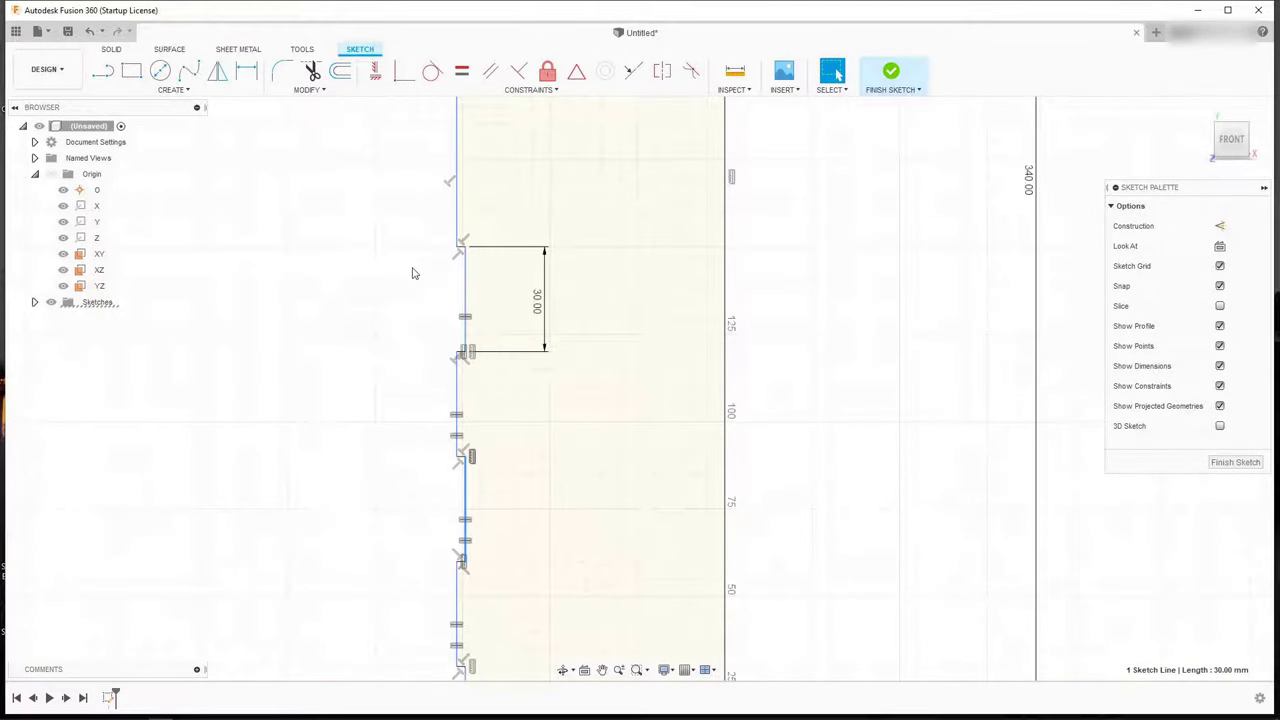
click(252, 72)
scroll(464, 345, up, 3)
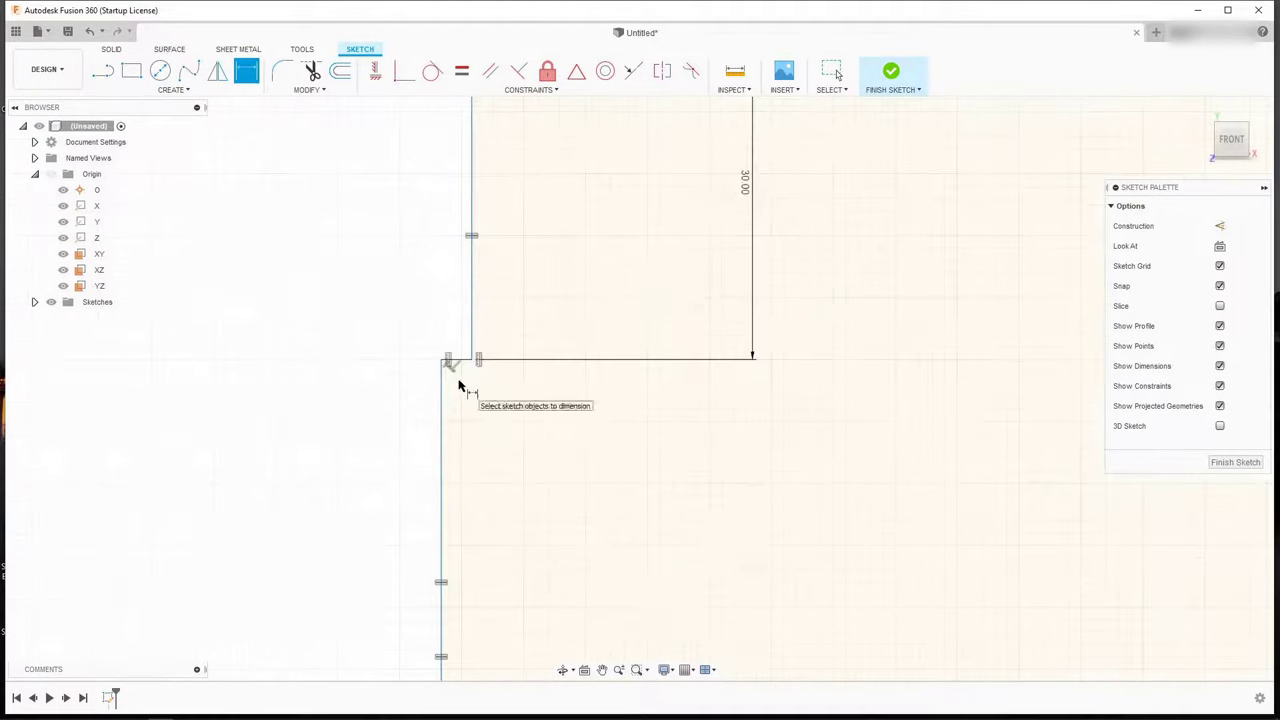
click(460, 359)
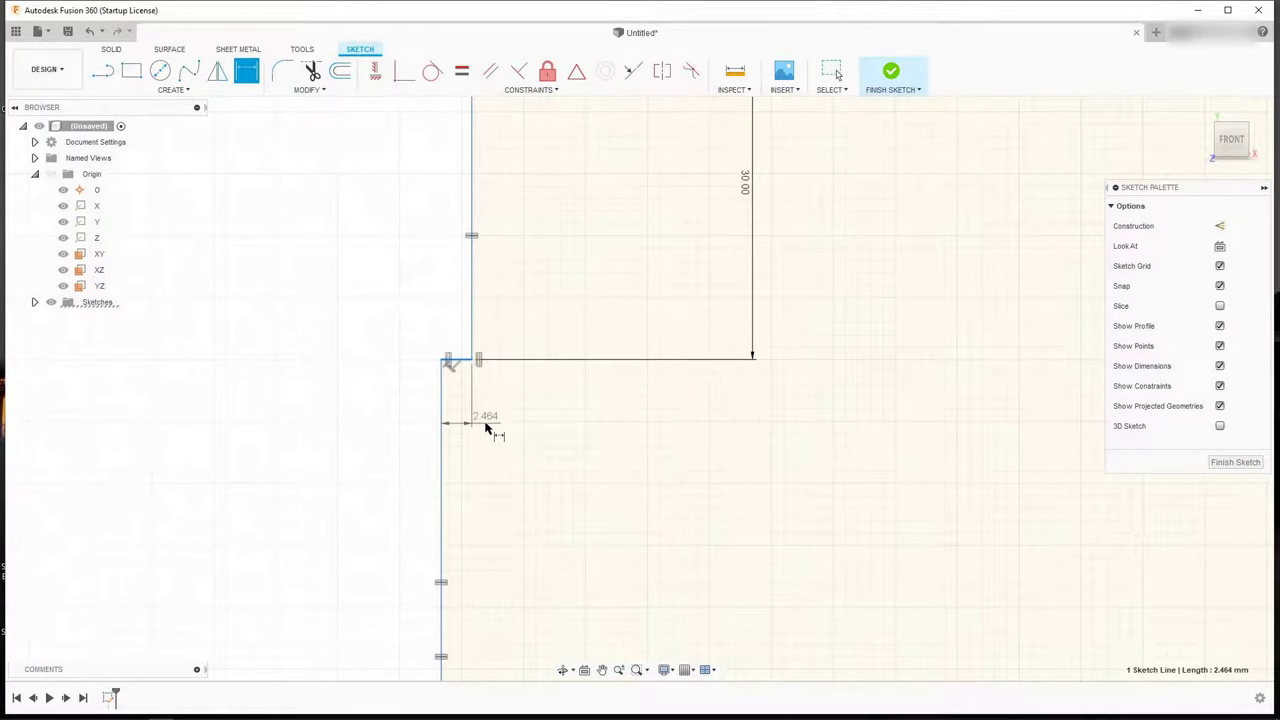
scroll(494, 428, down, 3)
scroll(497, 428, down, 3)
click(523, 457)
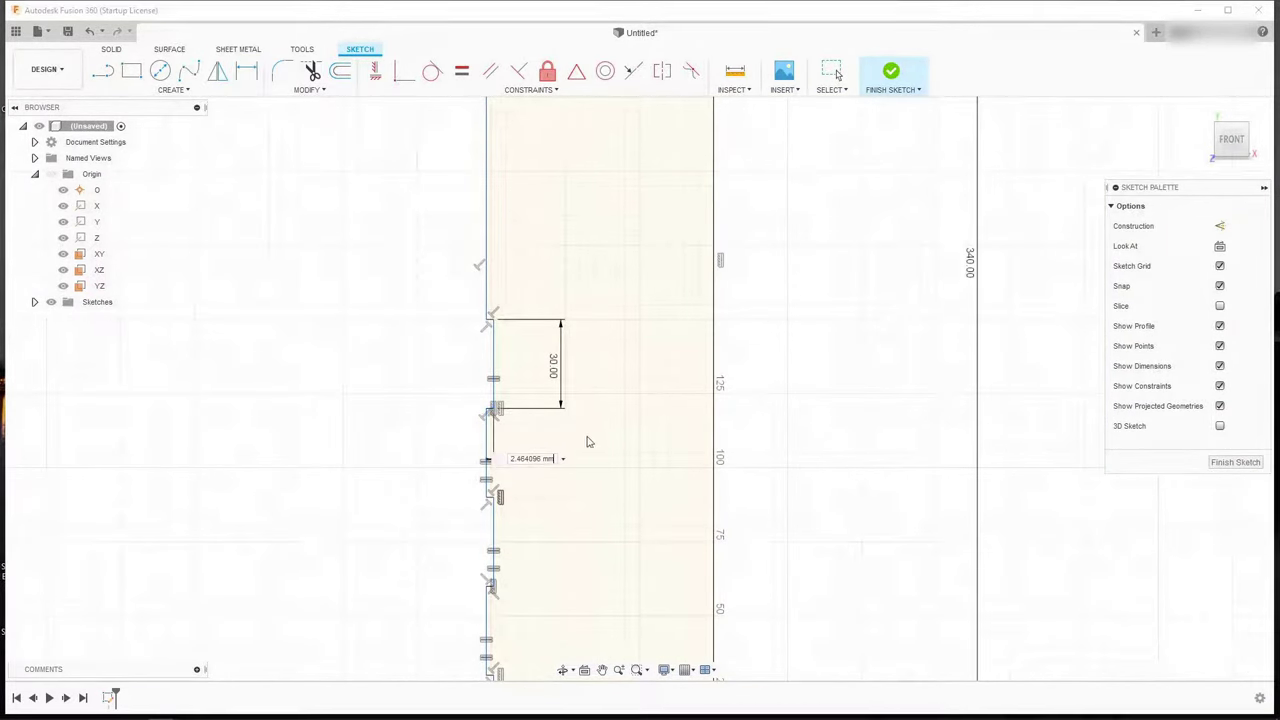
text(3)
key(Return)
scroll(578, 543, down, 2)
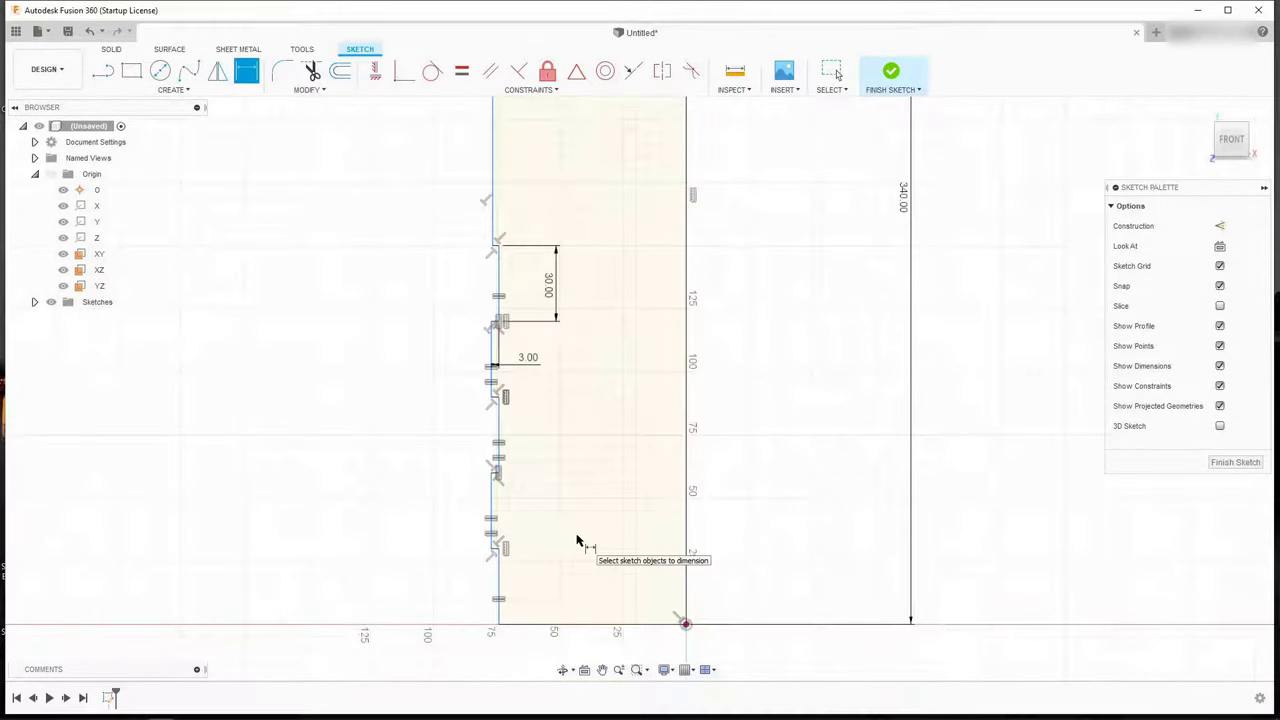
key(Escape)
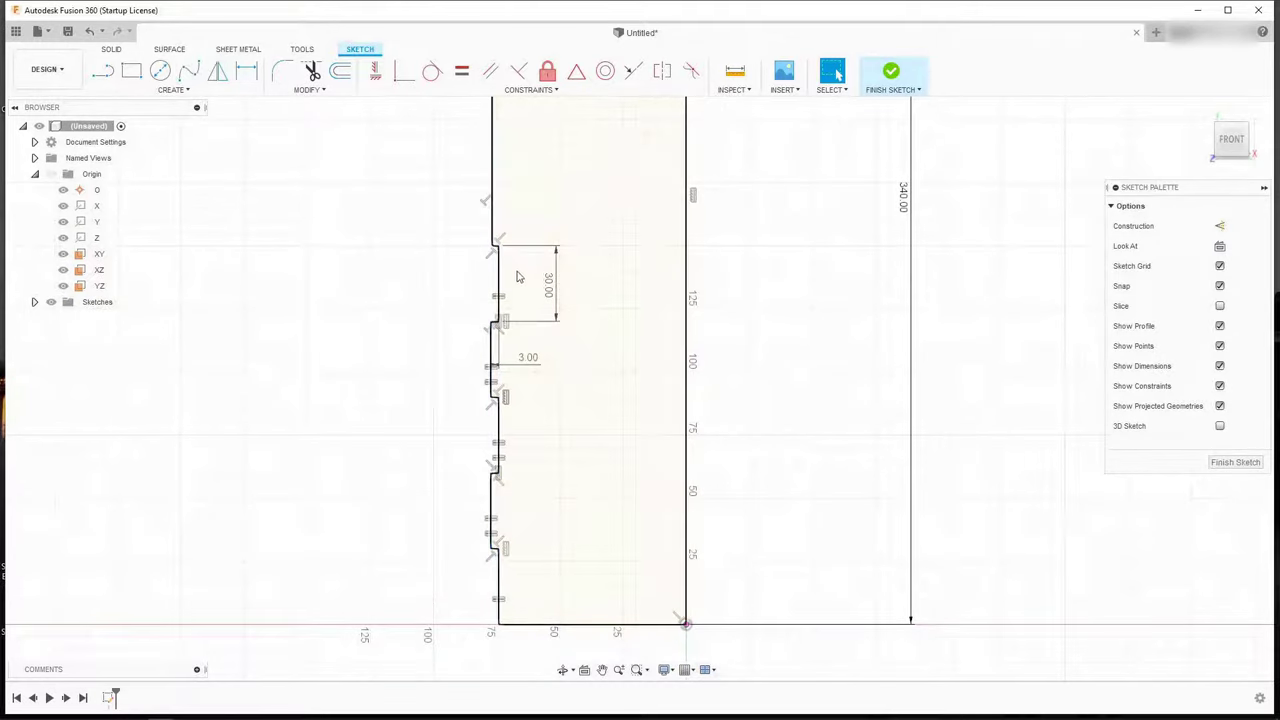
Step: Finish the sketch and revolve the profile 360° about the vertical centre line as a new body
scroll(600, 534, down, 5)
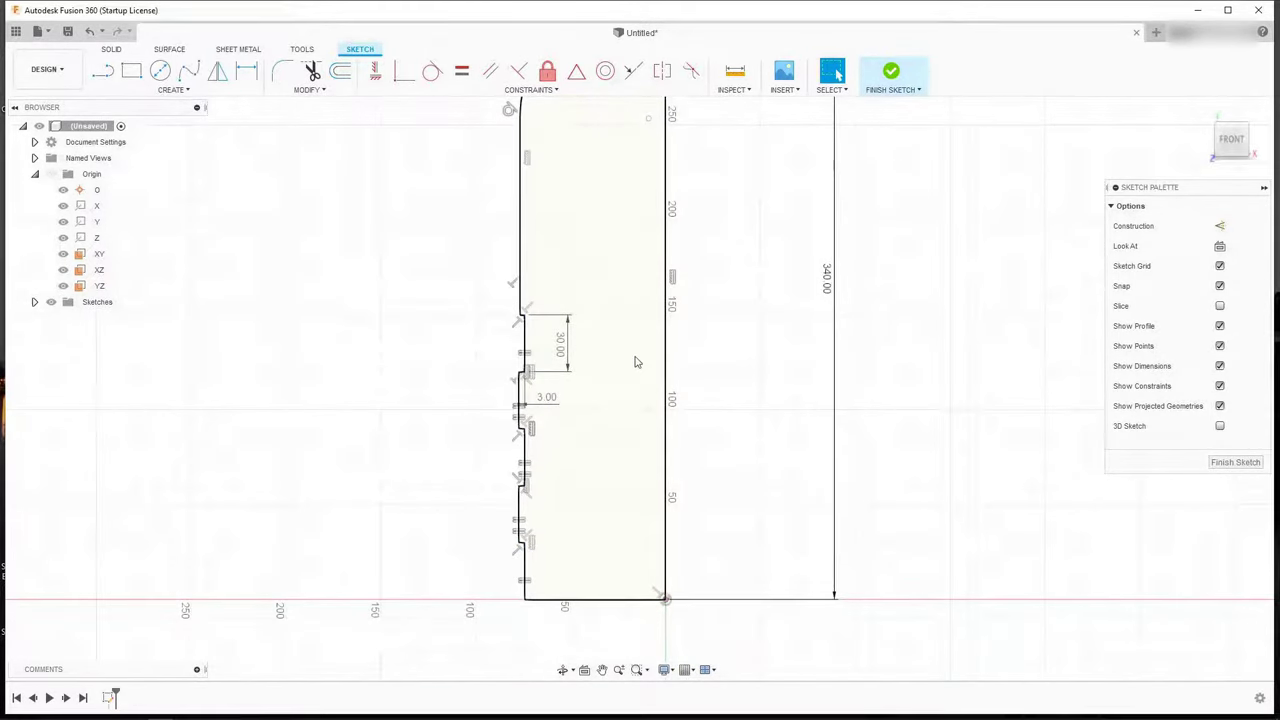
scroll(612, 320, up, 3)
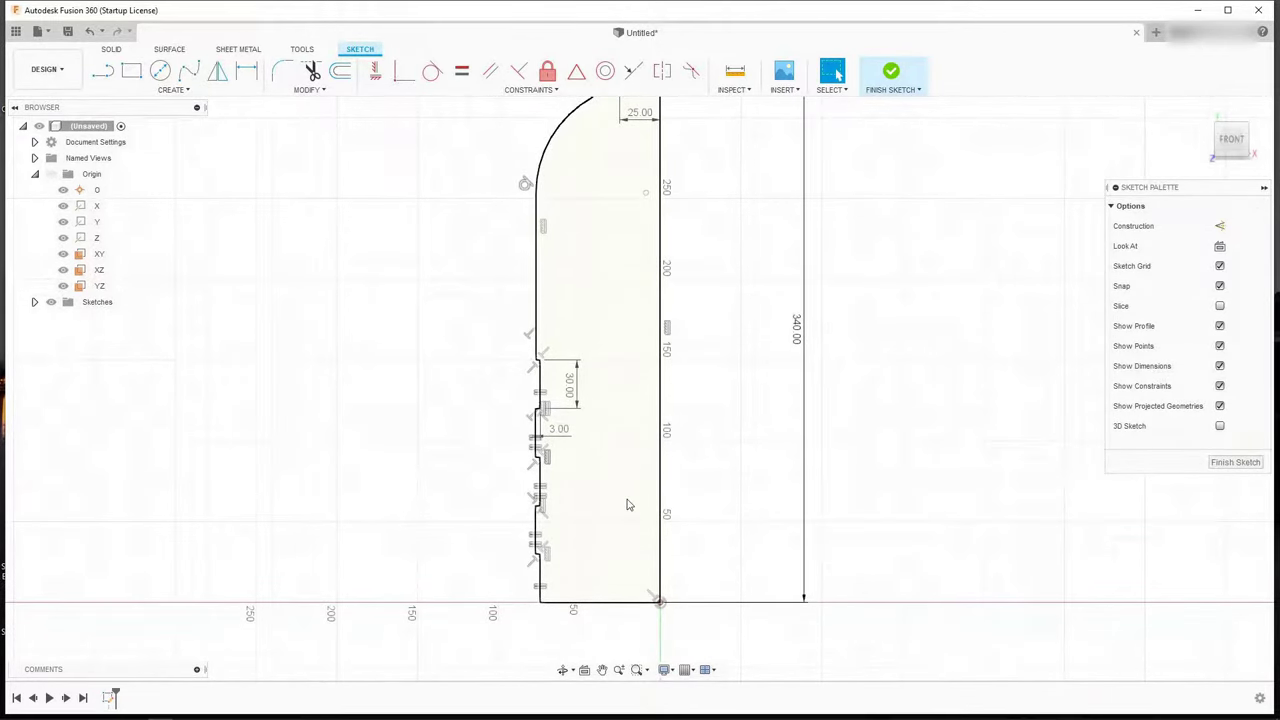
scroll(628, 500, down, 3)
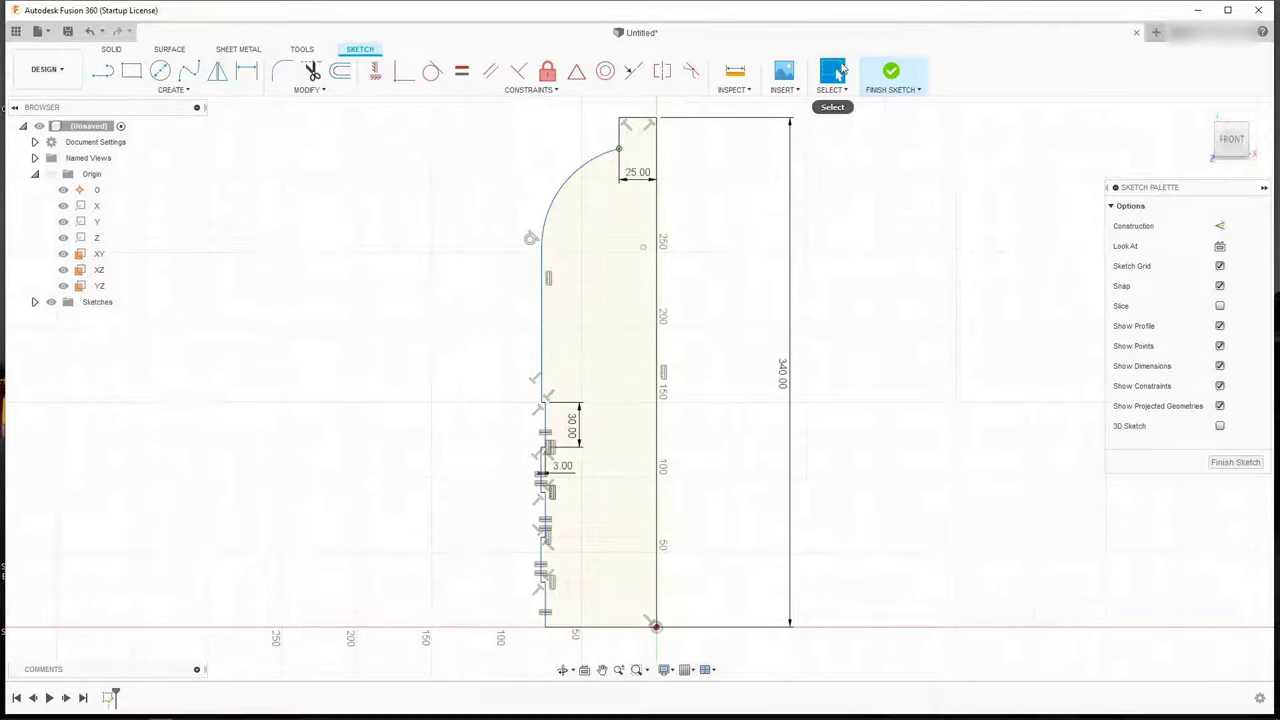
click(891, 72)
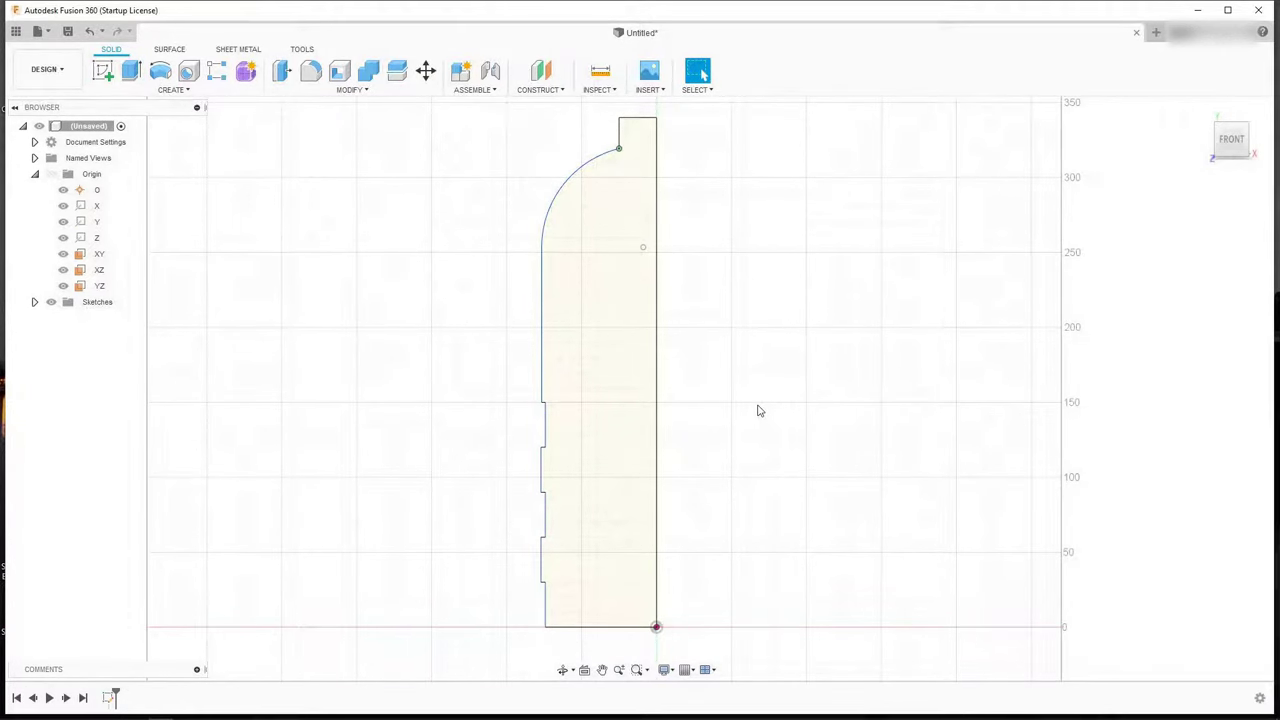
click(159, 72)
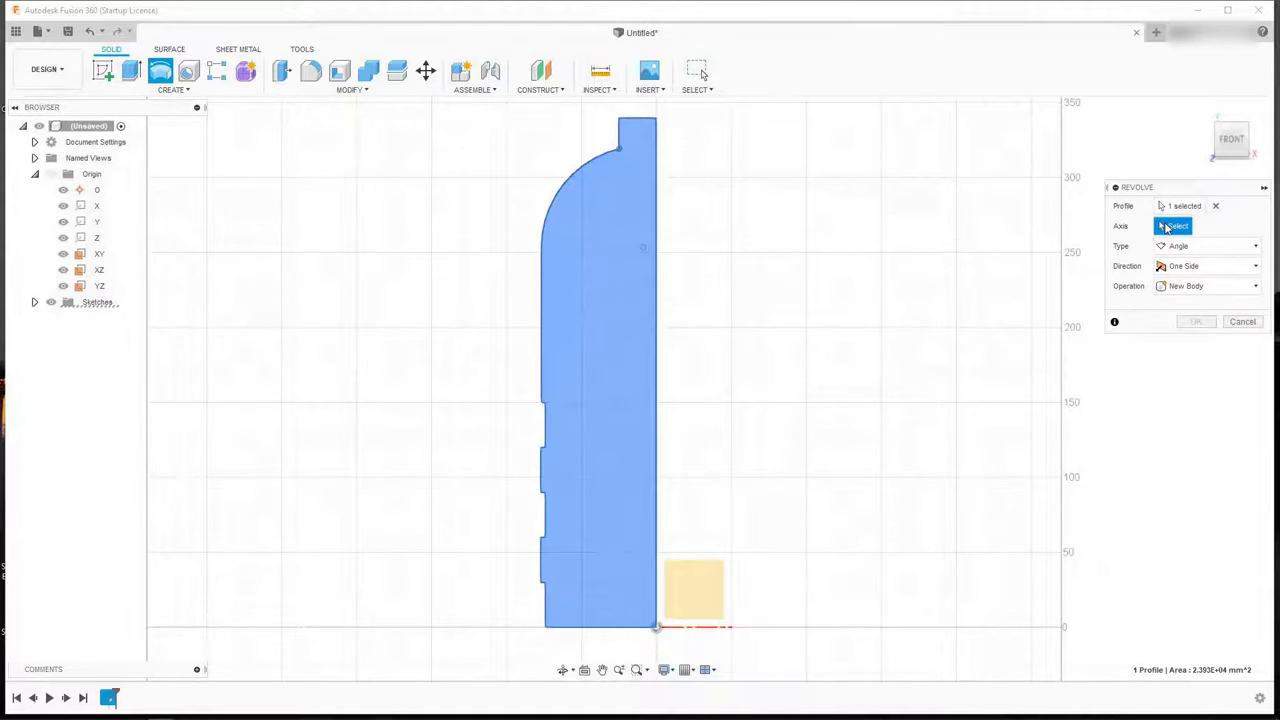
click(657, 376)
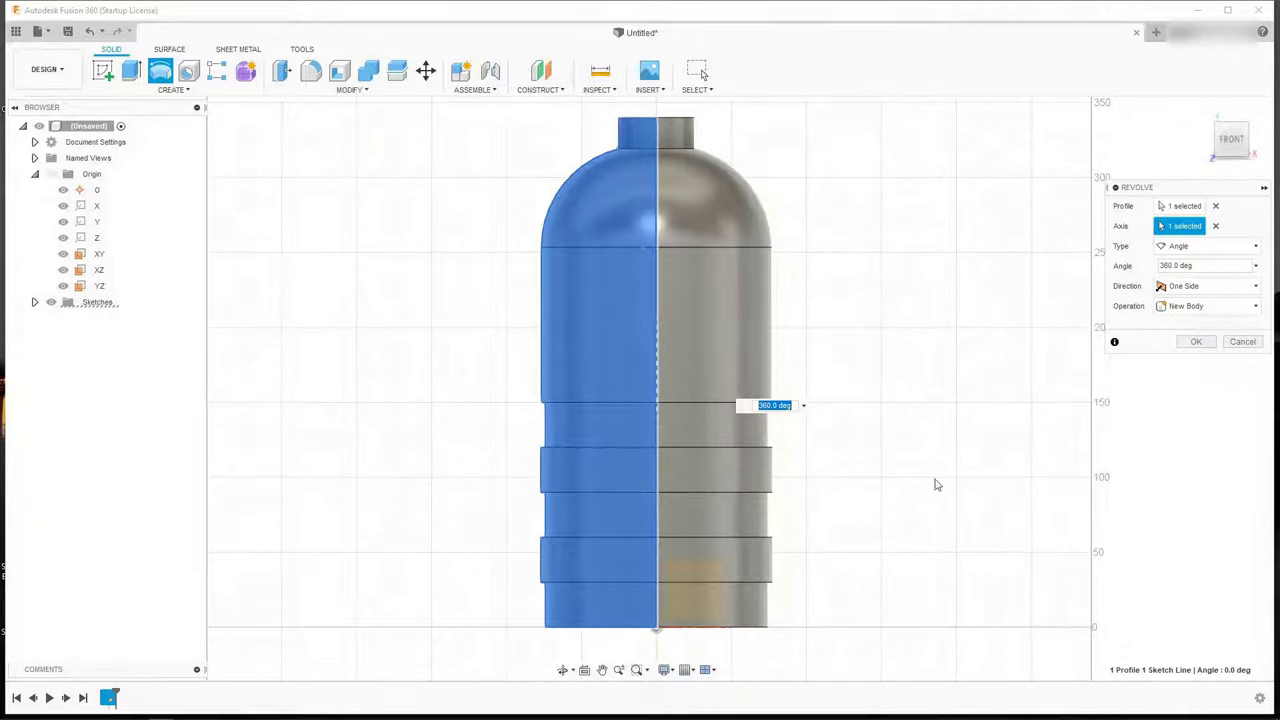
click(1196, 342)
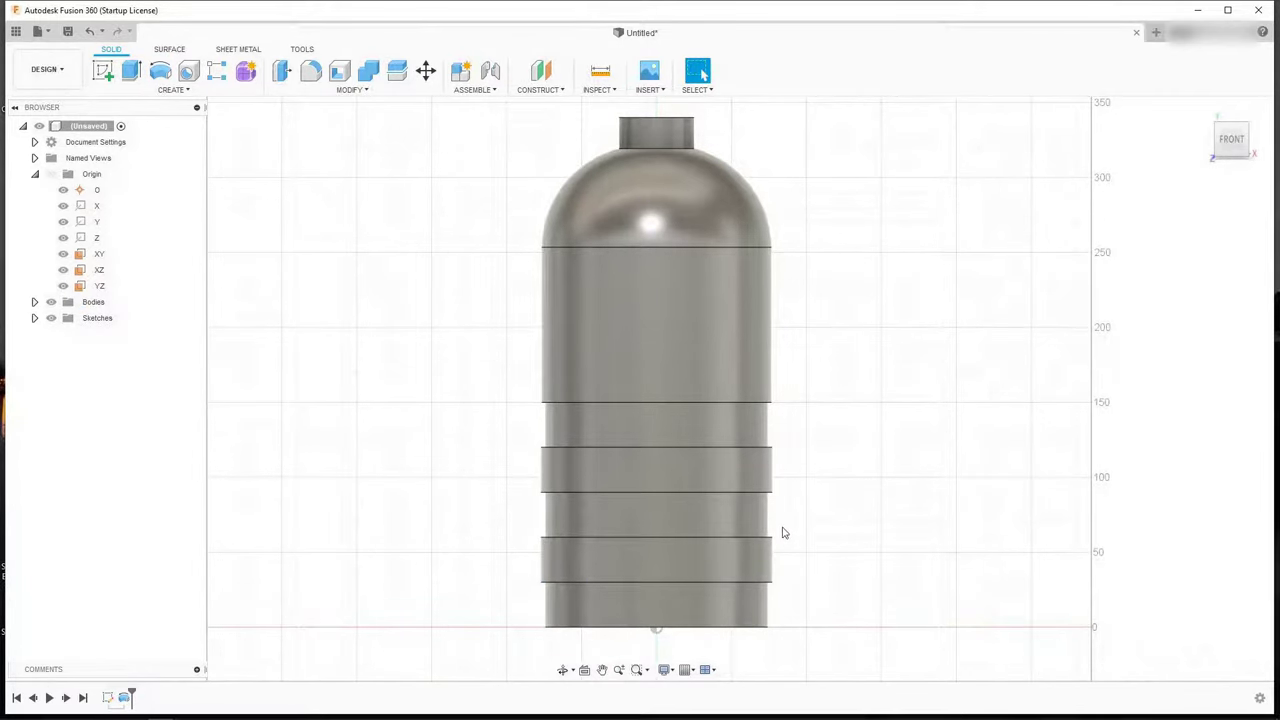
Step: Fillet the bottle's circular bottom edge with a 20 mm constant radius
scroll(792, 525, down, 2)
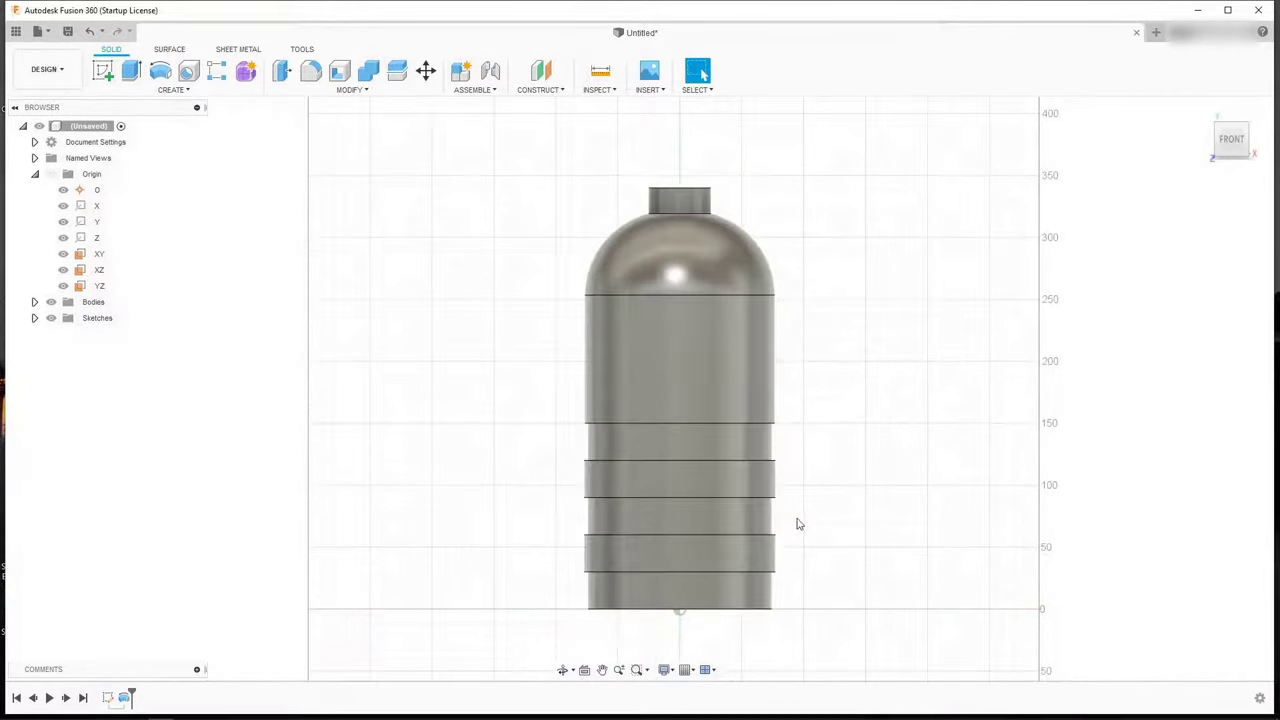
scroll(820, 416, up, 1)
middle_drag(806, 413, 709, 397)
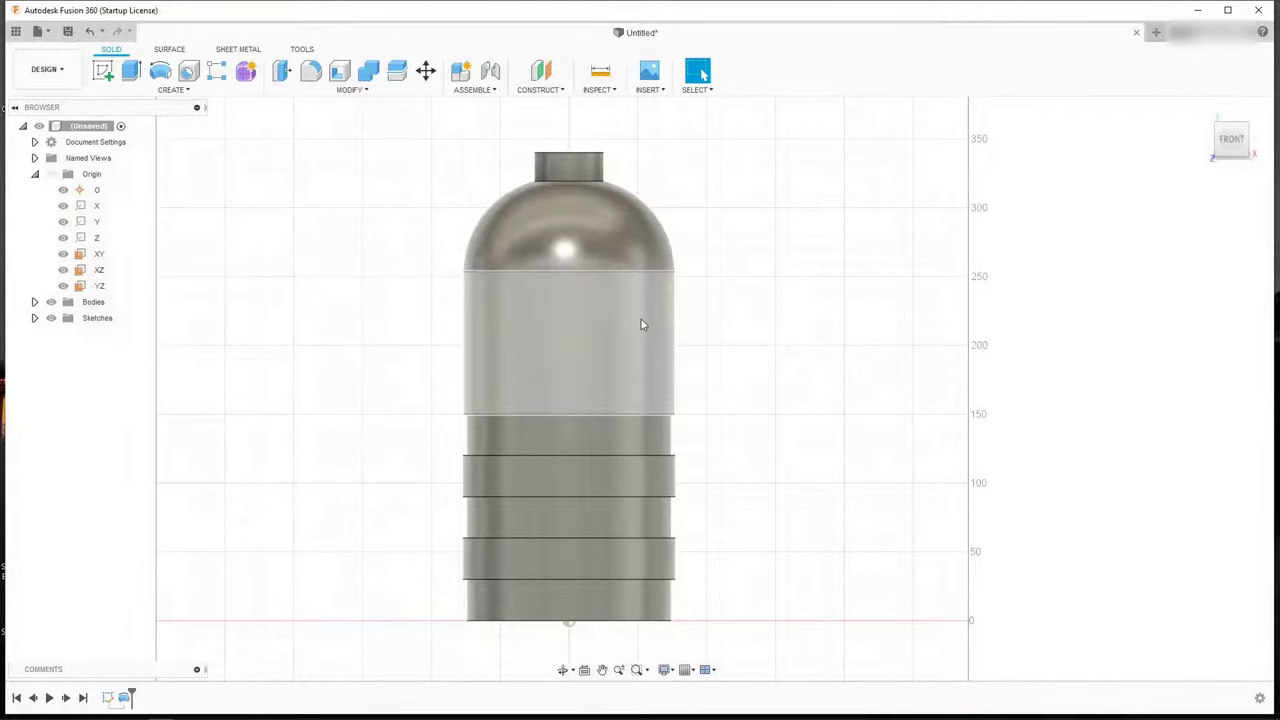
click(562, 670)
drag(711, 414, 535, 500)
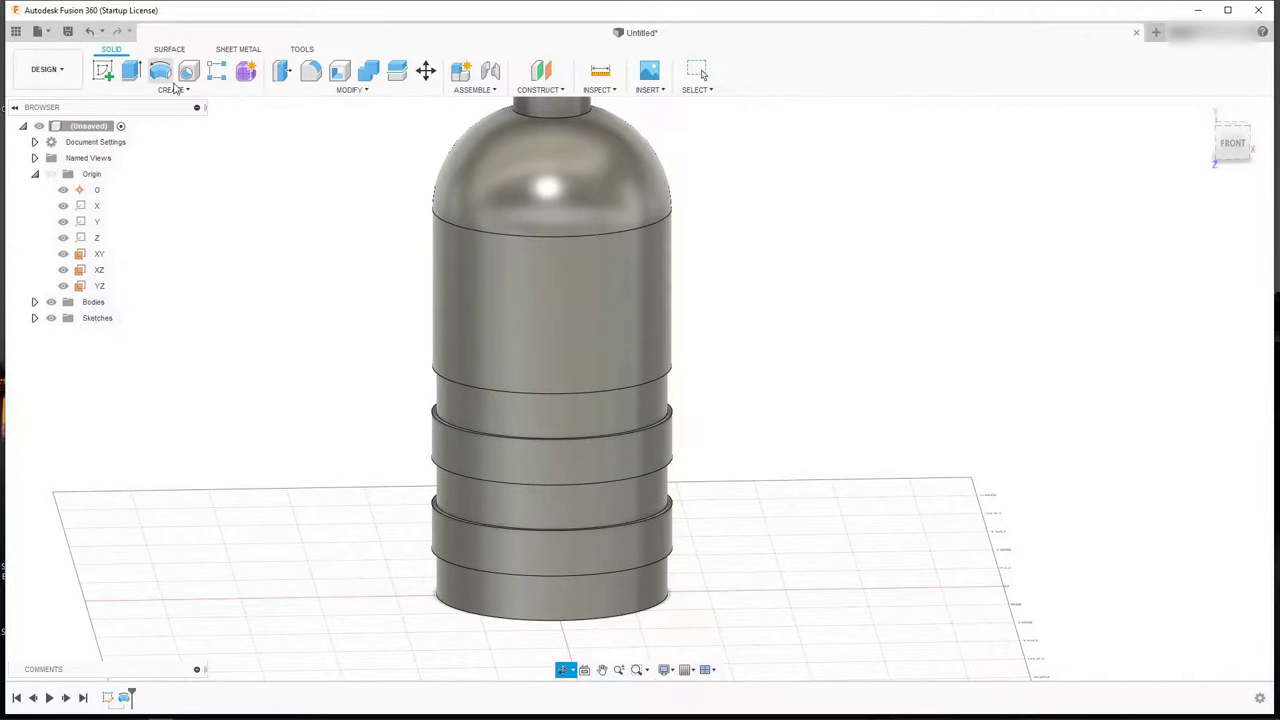
click(311, 73)
middle_drag(382, 437, 380, 369)
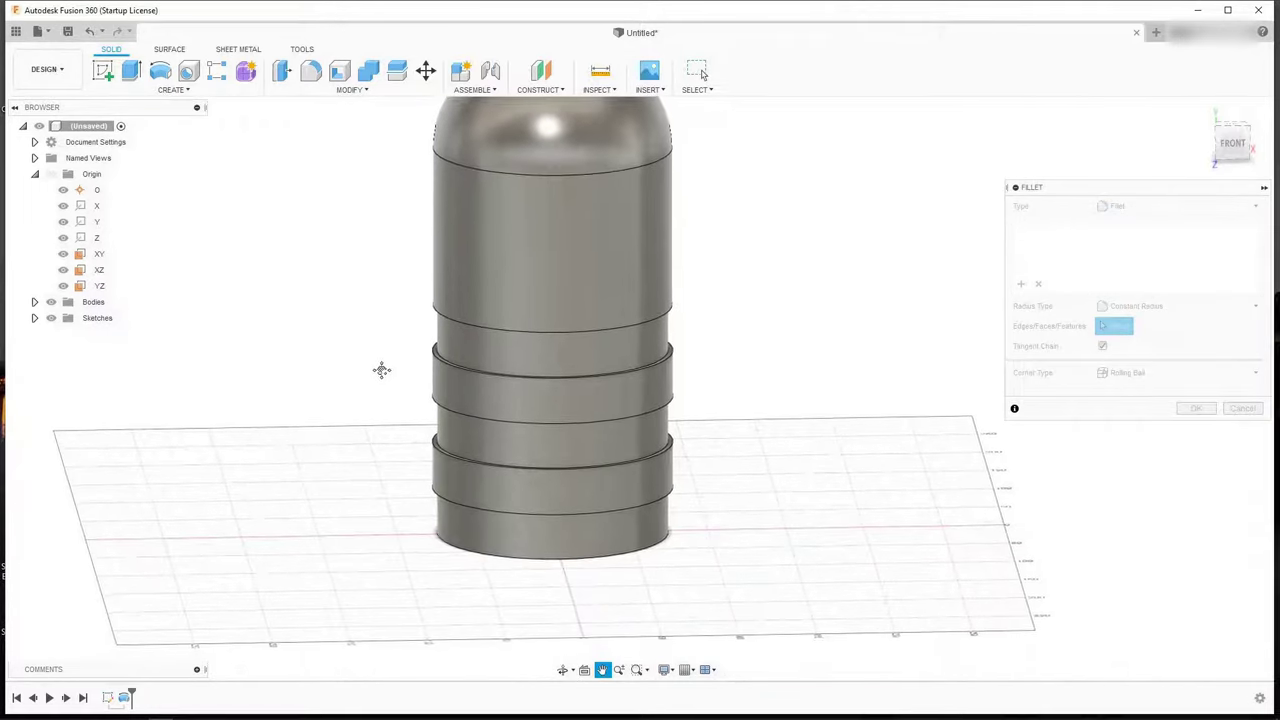
click(439, 536)
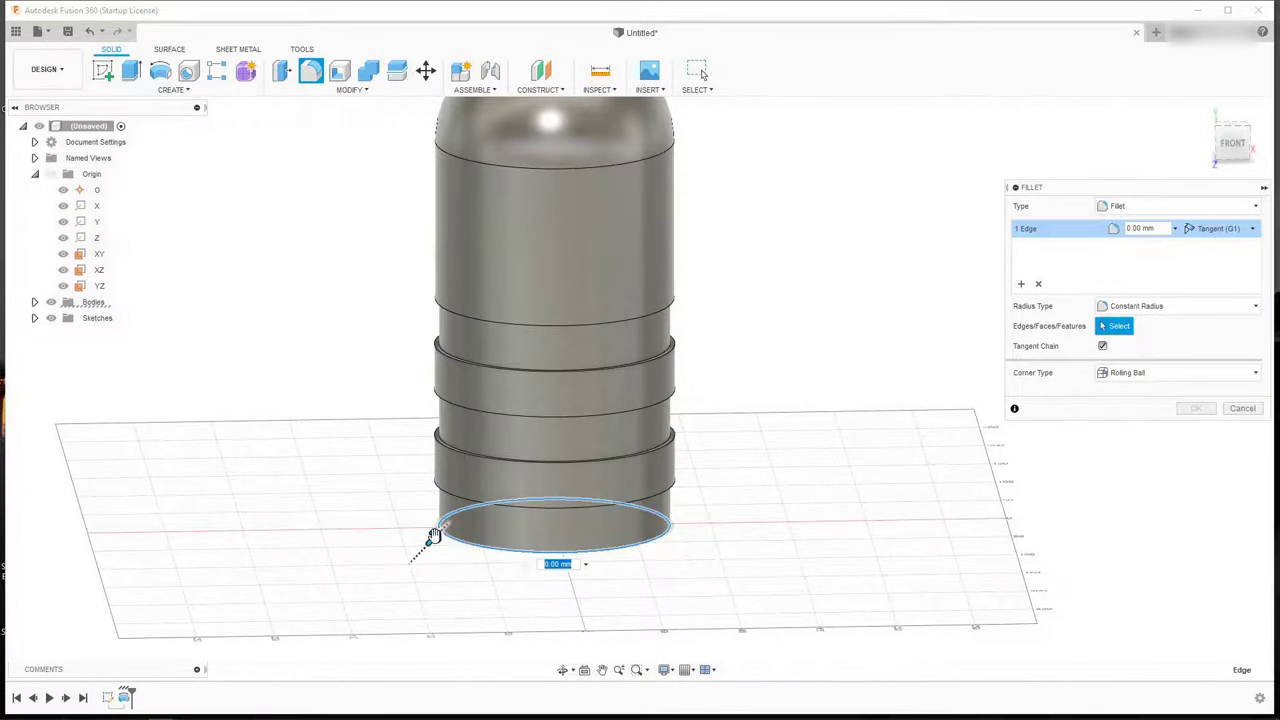
drag(431, 536, 444, 526)
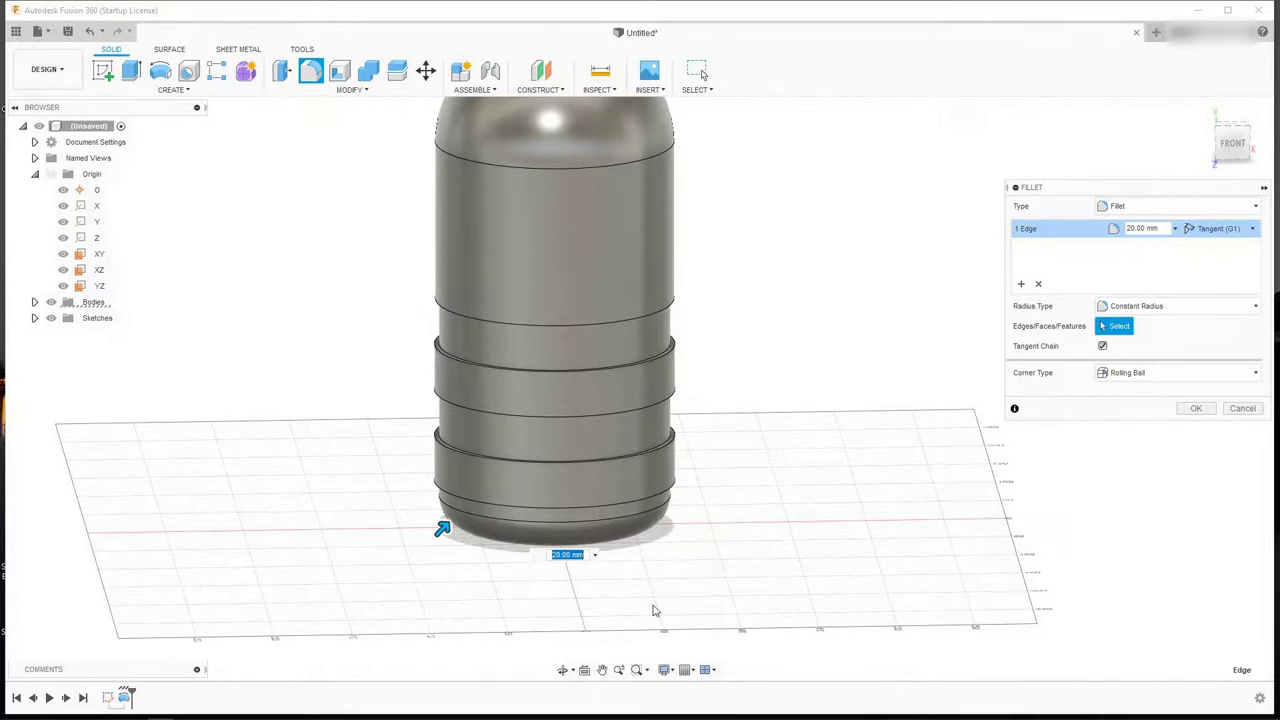
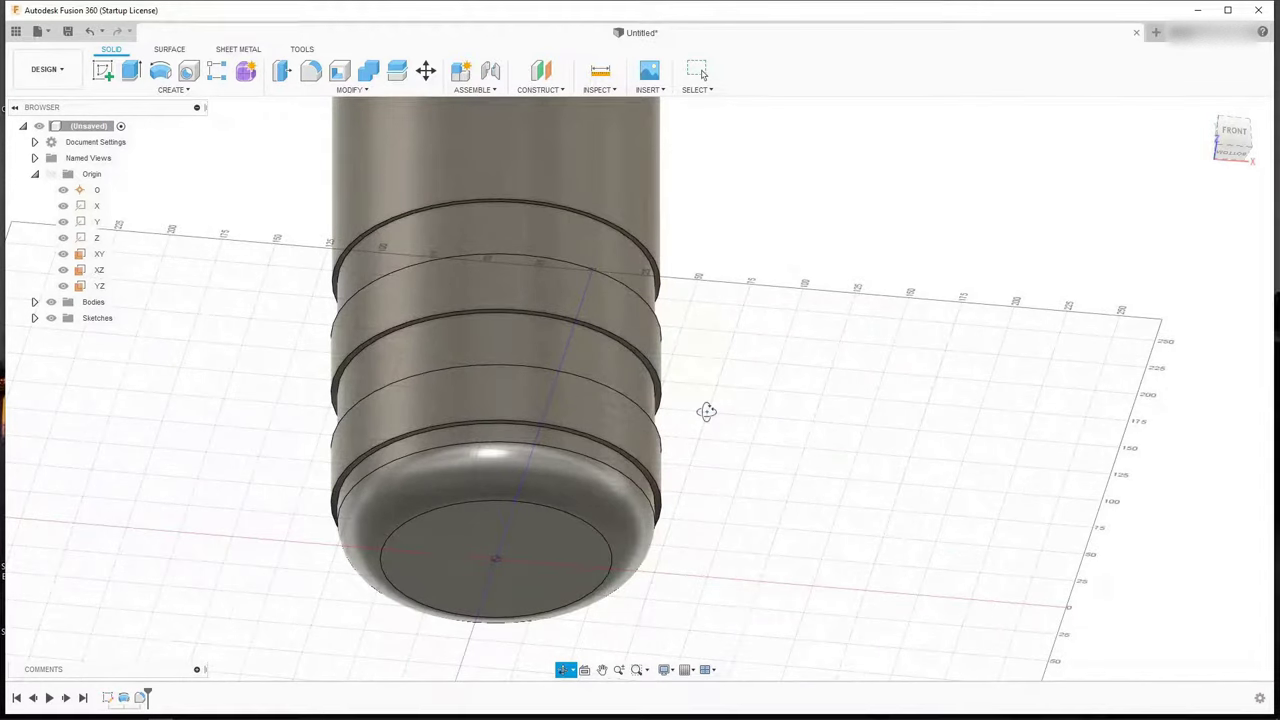
Step: Start a fillet and select the ten inner and outer circular edges at the five steps between the recesses and bands
click(313, 74)
scroll(421, 192, up, 2)
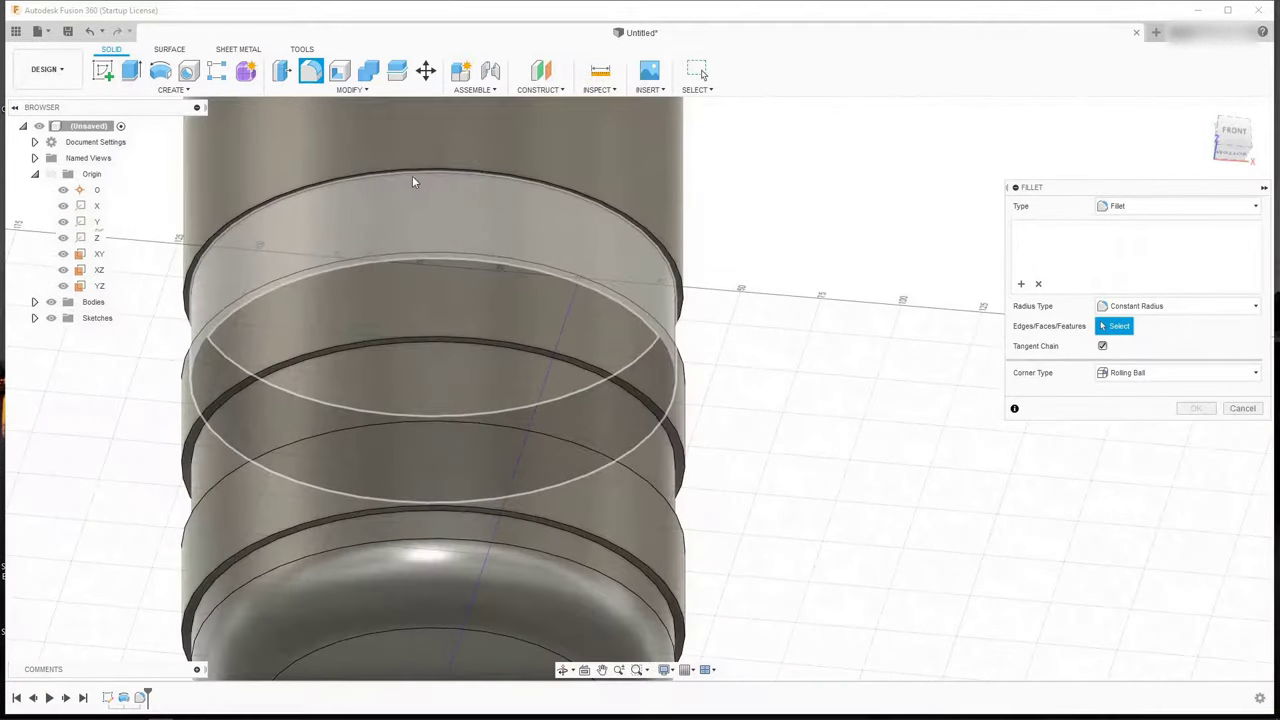
scroll(672, 316, up, 3)
scroll(668, 312, up, 2)
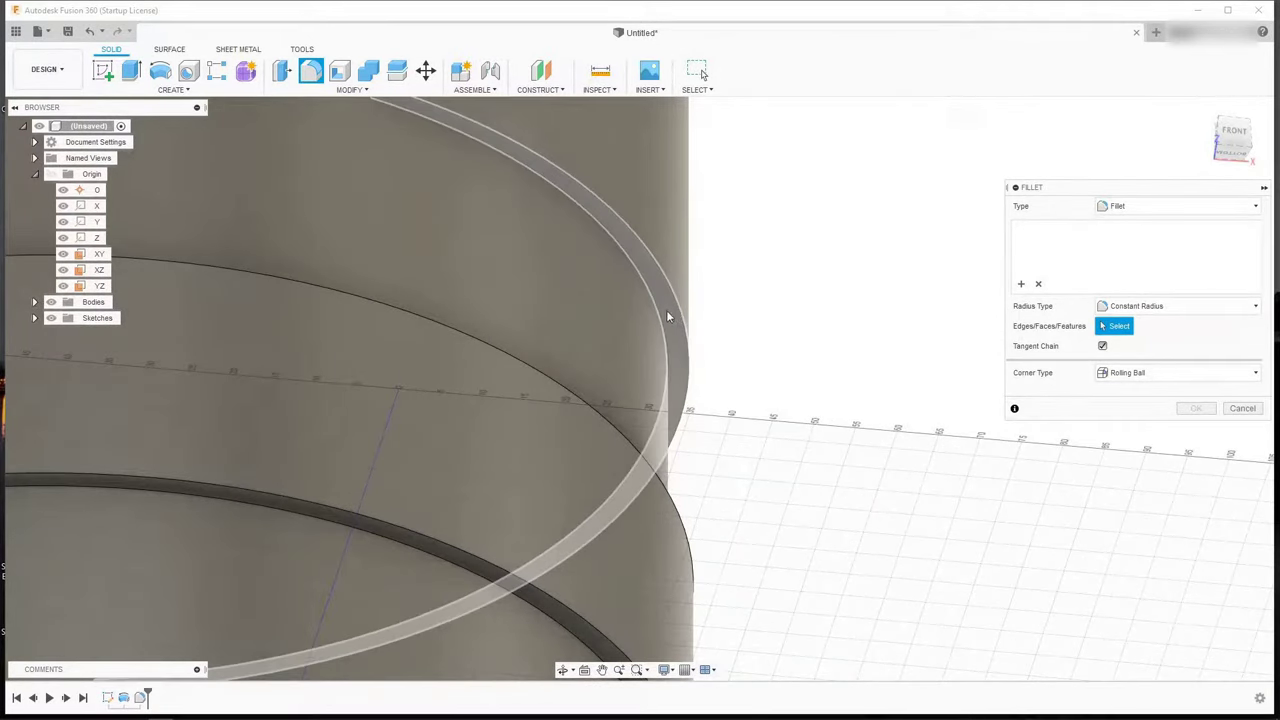
click(646, 290)
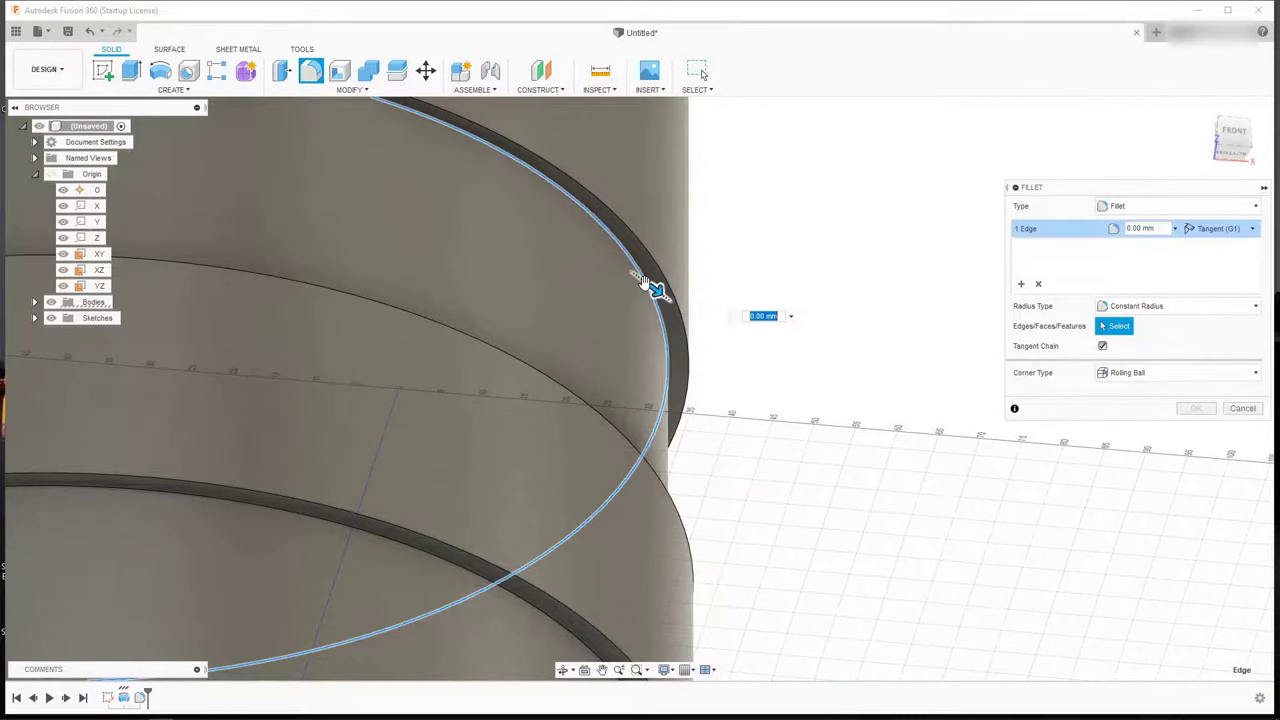
scroll(654, 290, down, 5)
scroll(658, 316, up, 3)
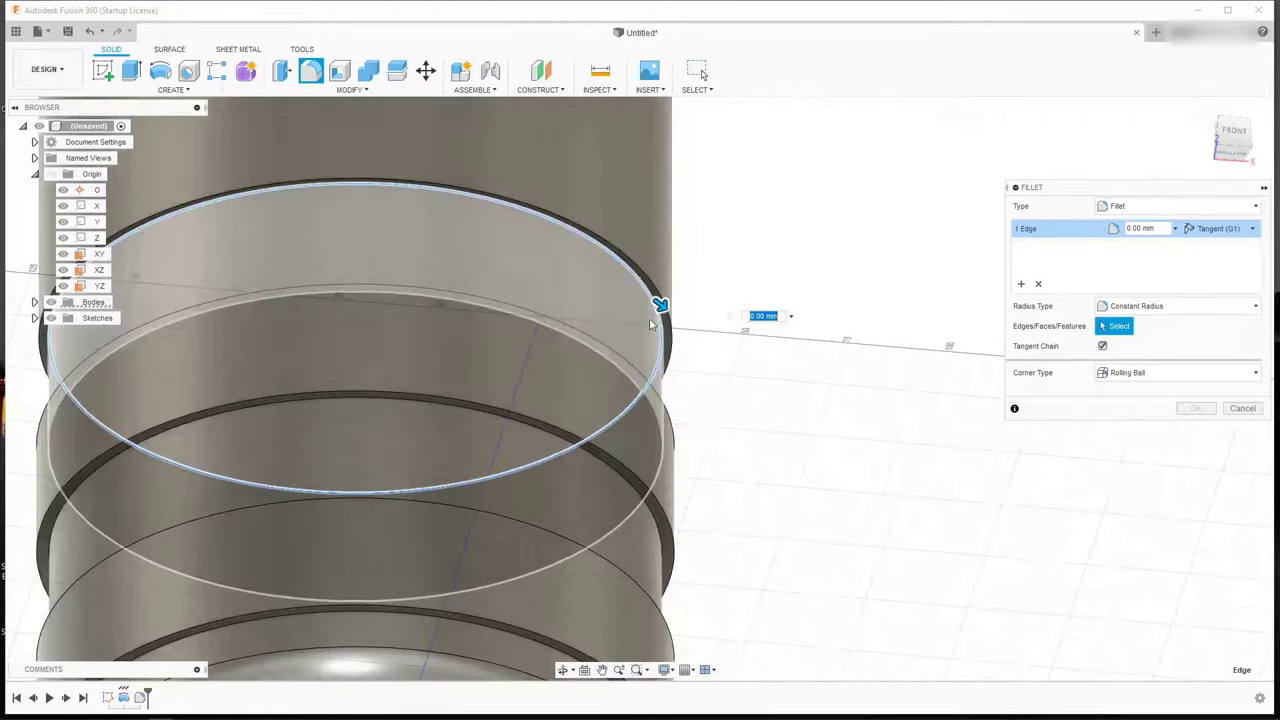
click(643, 274)
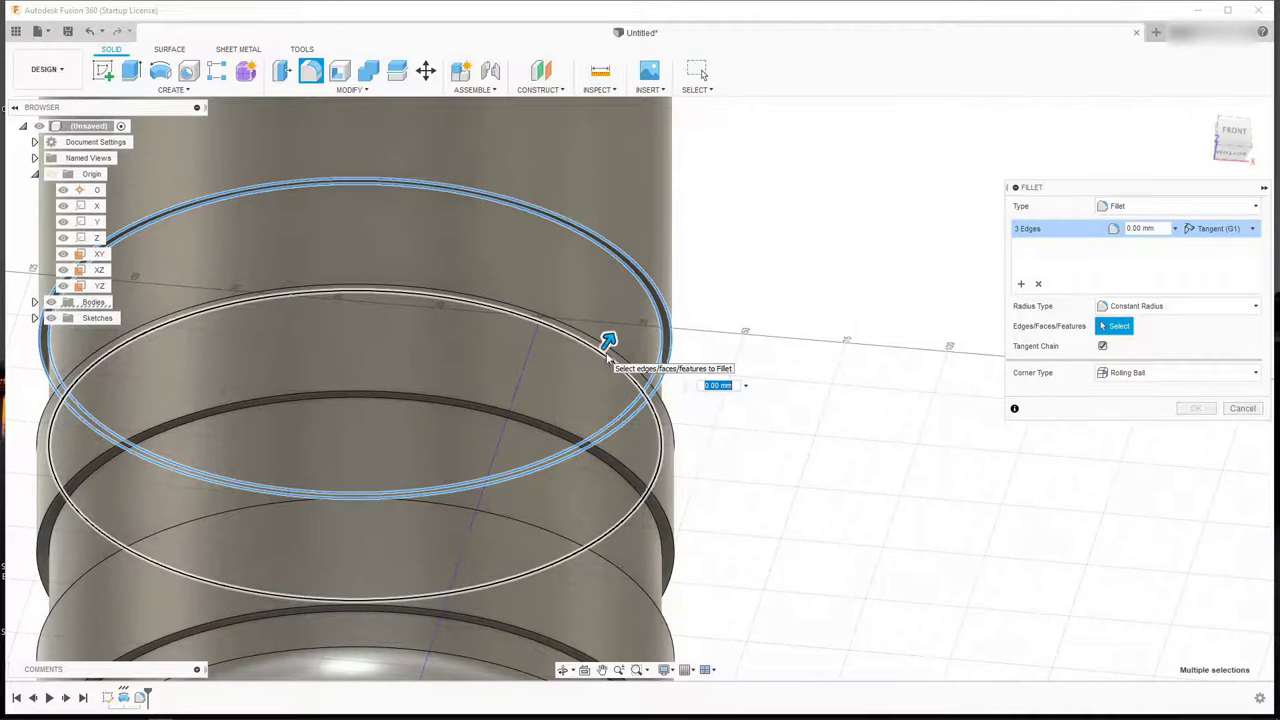
click(607, 343)
click(620, 473)
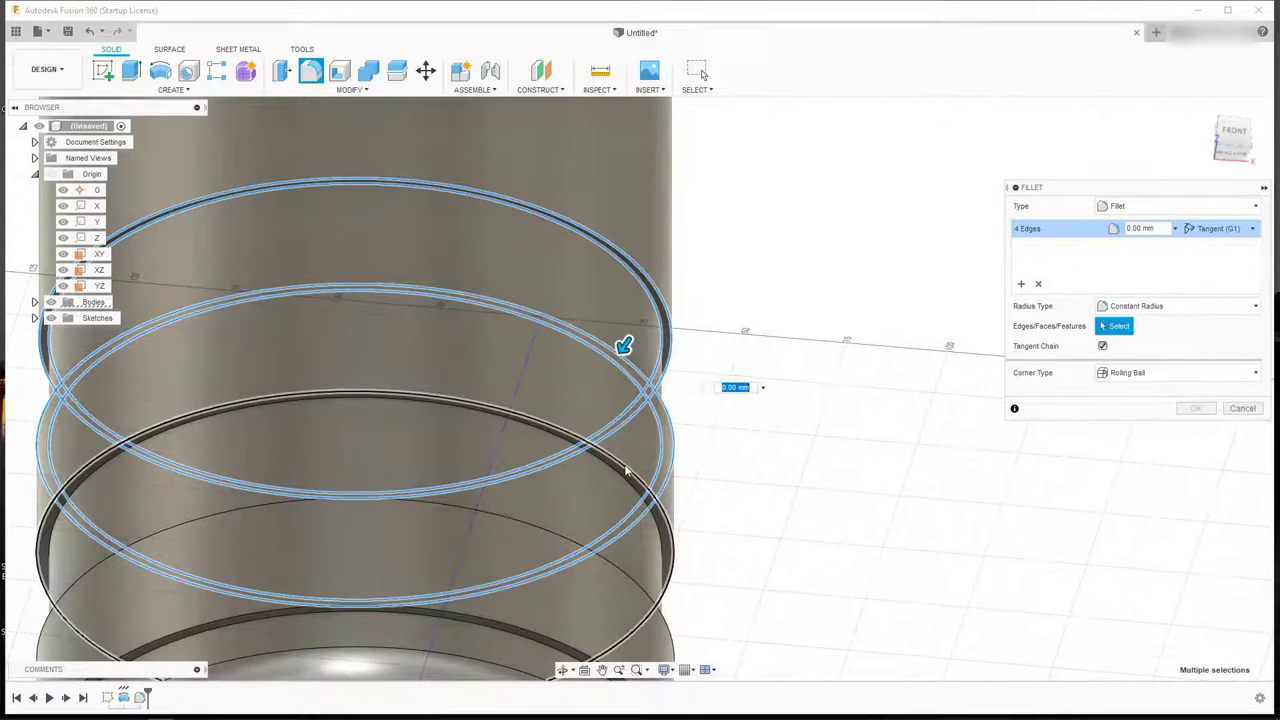
click(625, 470)
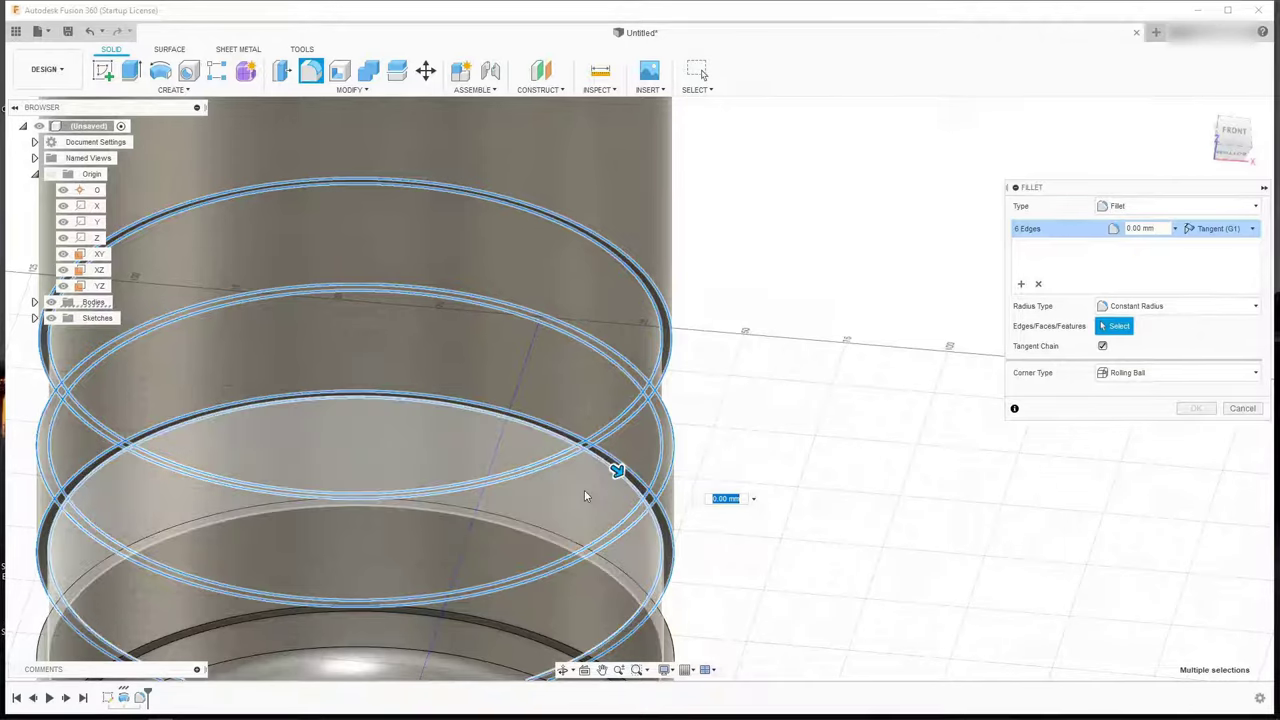
scroll(584, 496, down, 2)
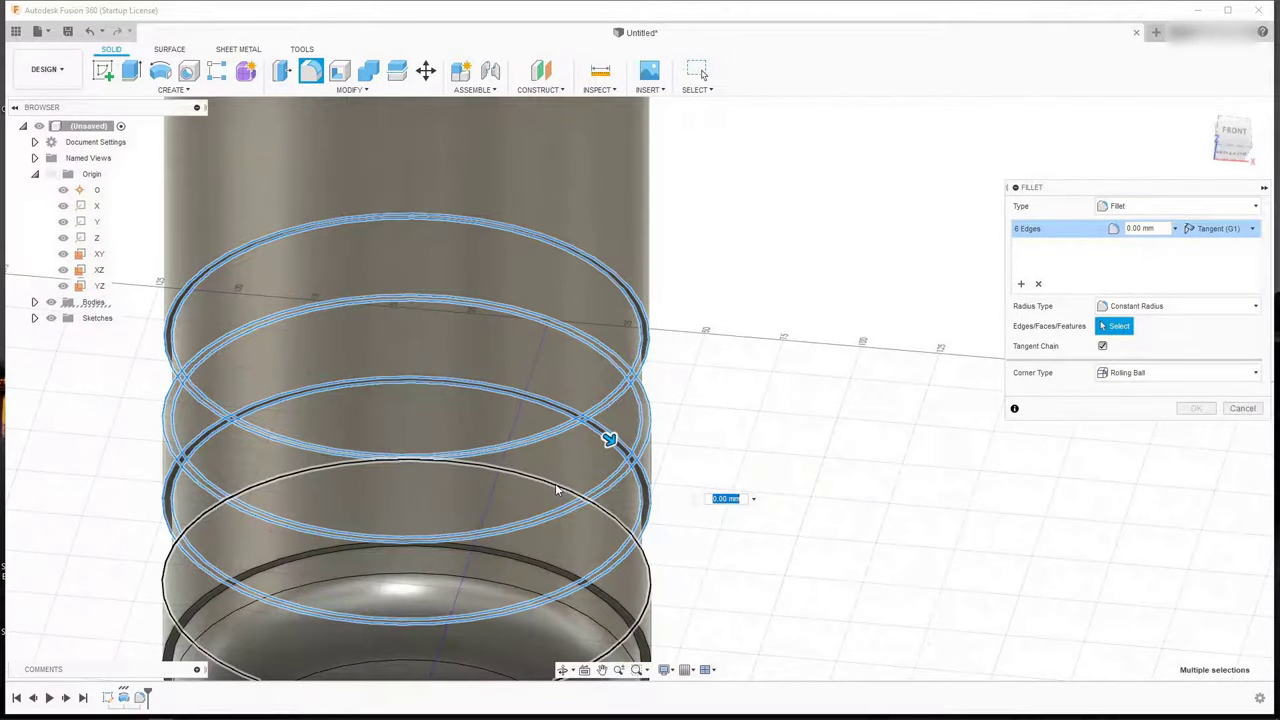
click(554, 489)
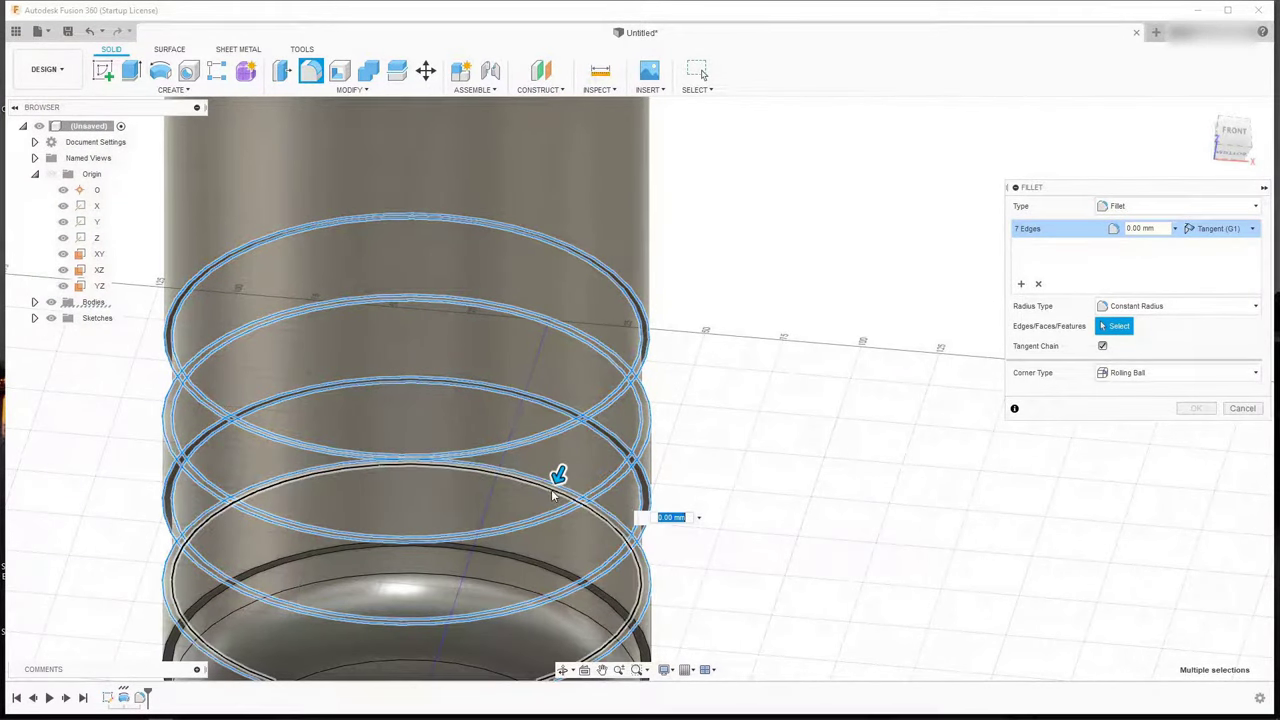
click(543, 565)
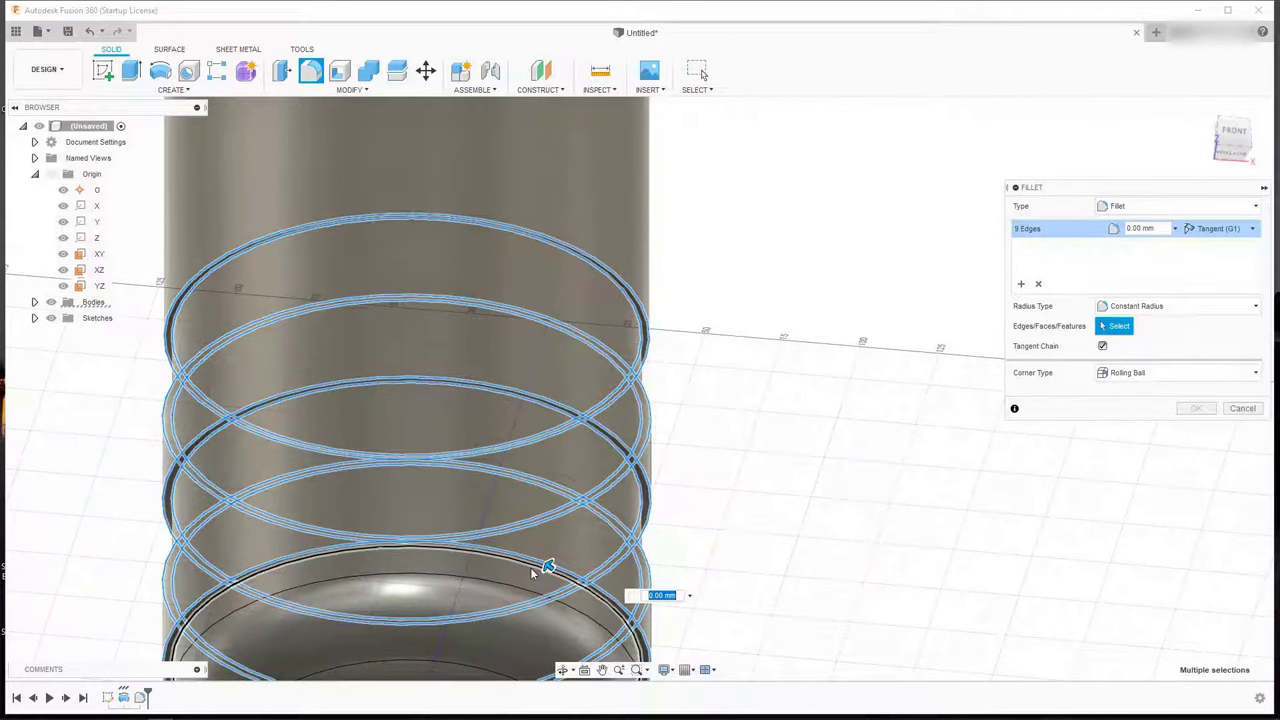
click(531, 566)
Step: Set the radius of the ten-edge fillet to 40 mm and apply it
scroll(575, 470, down, 3)
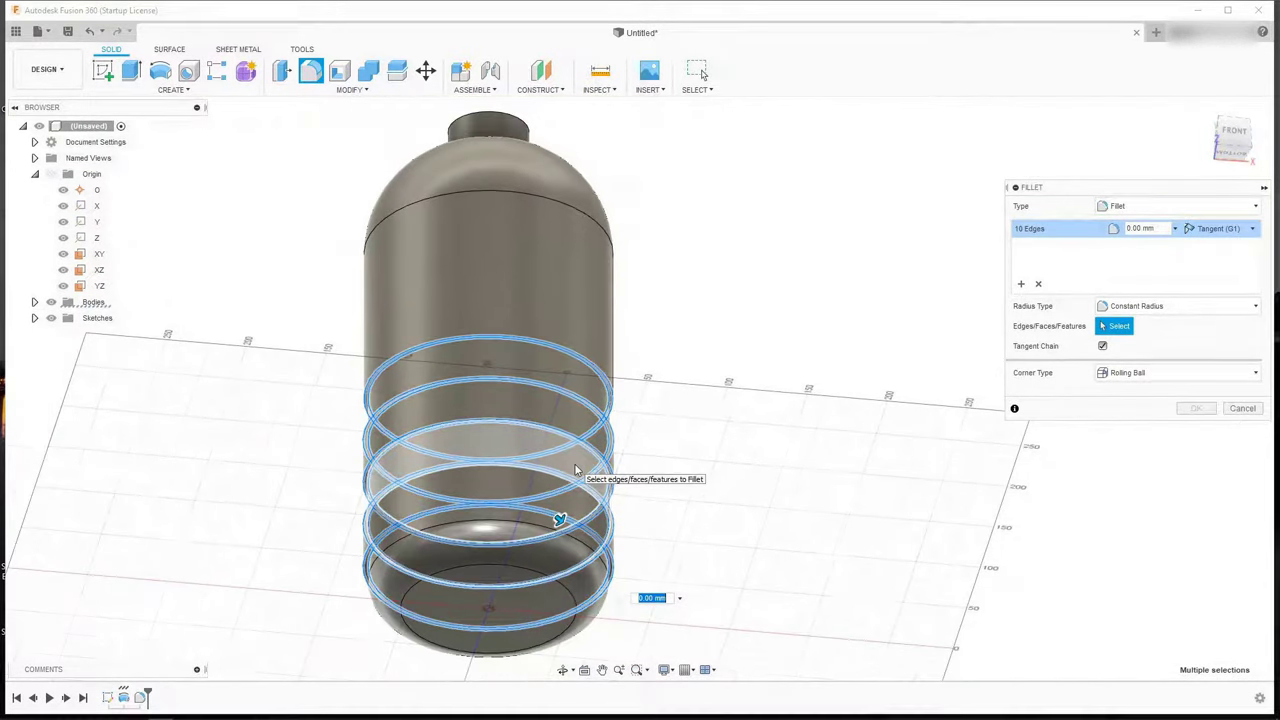
scroll(575, 470, down, 1)
scroll(615, 520, up, 1)
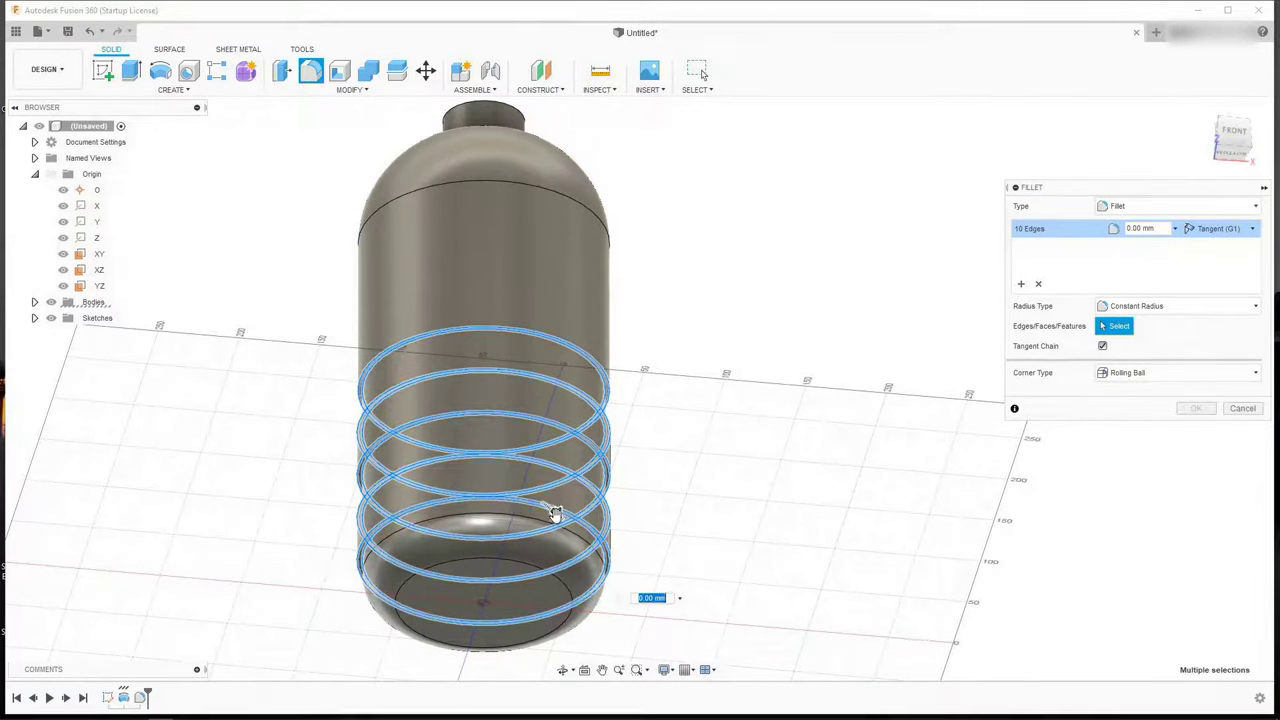
text(10)
key(Return)
mouse_move(558, 514)
mouse_down()
mouse_move(585, 535)
mouse_move(553, 515)
mouse_move(566, 521)
mouse_up()
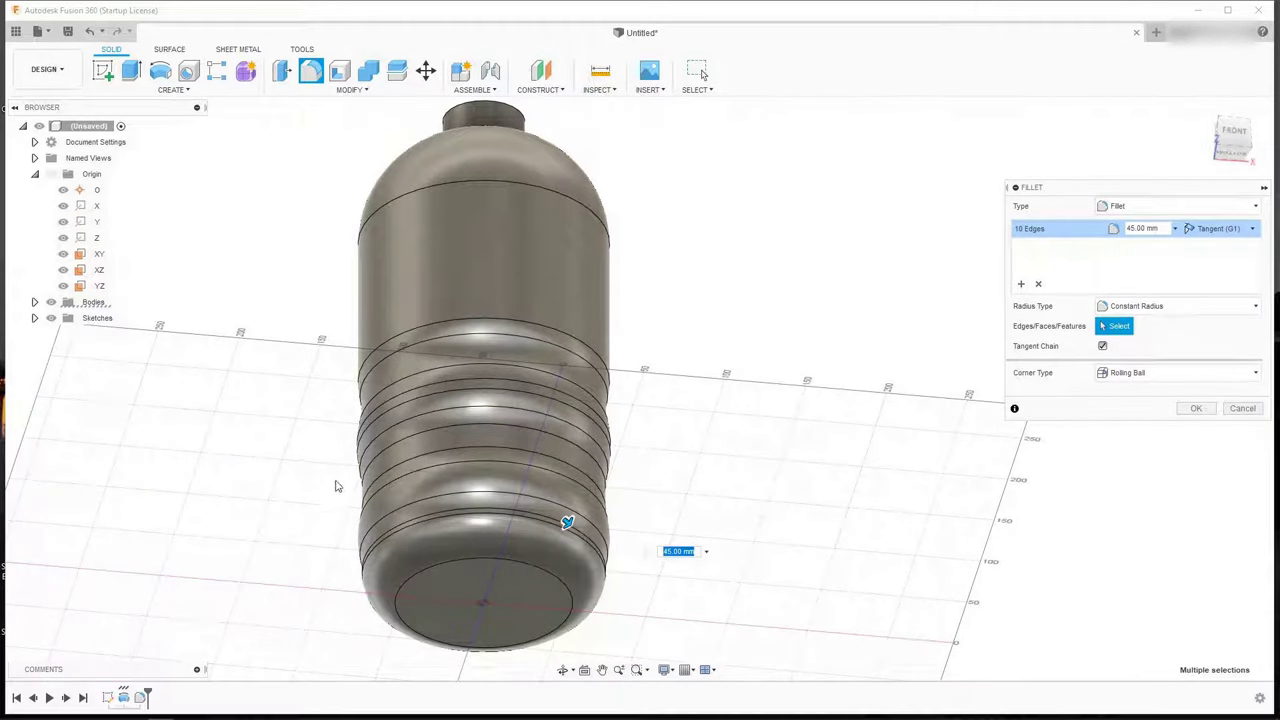
mouse_move(567, 521)
mouse_down()
mouse_move(556, 515)
mouse_move(566, 522)
mouse_up()
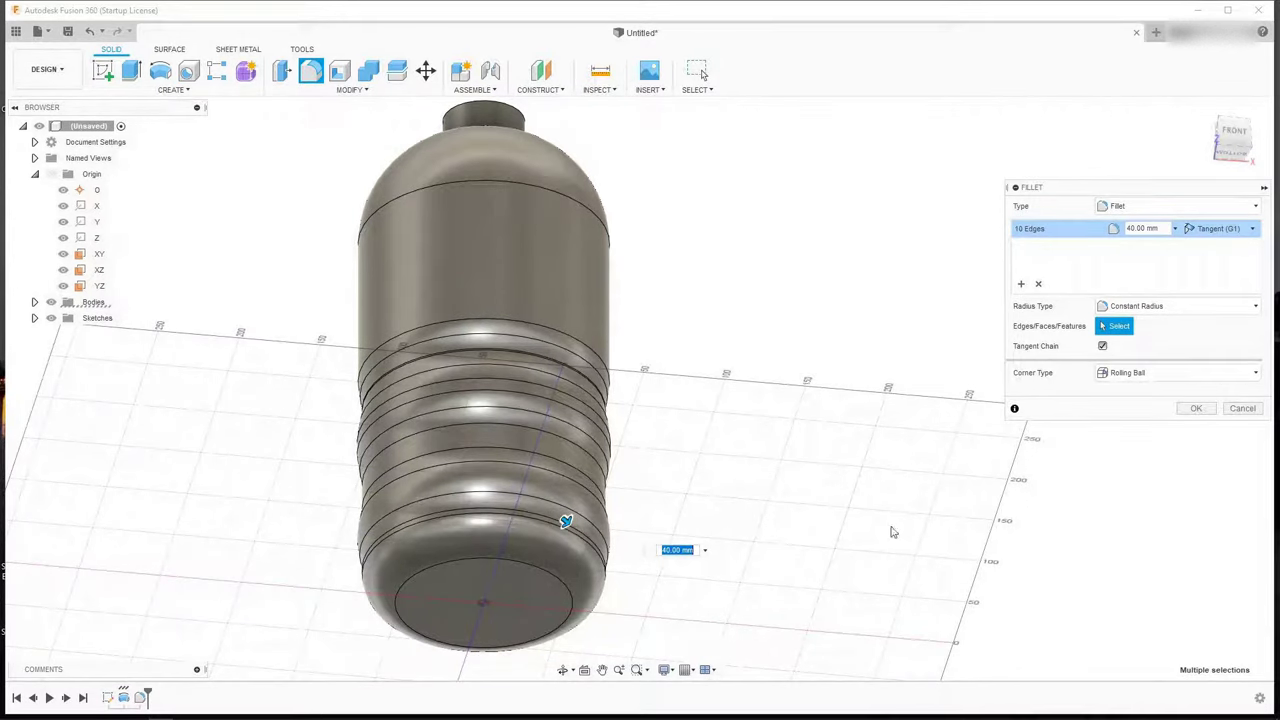
click(1197, 409)
Step: Shell the bottle body with an inside wall thickness, removing the flat top face of the neck
middle_drag(691, 394, 685, 403)
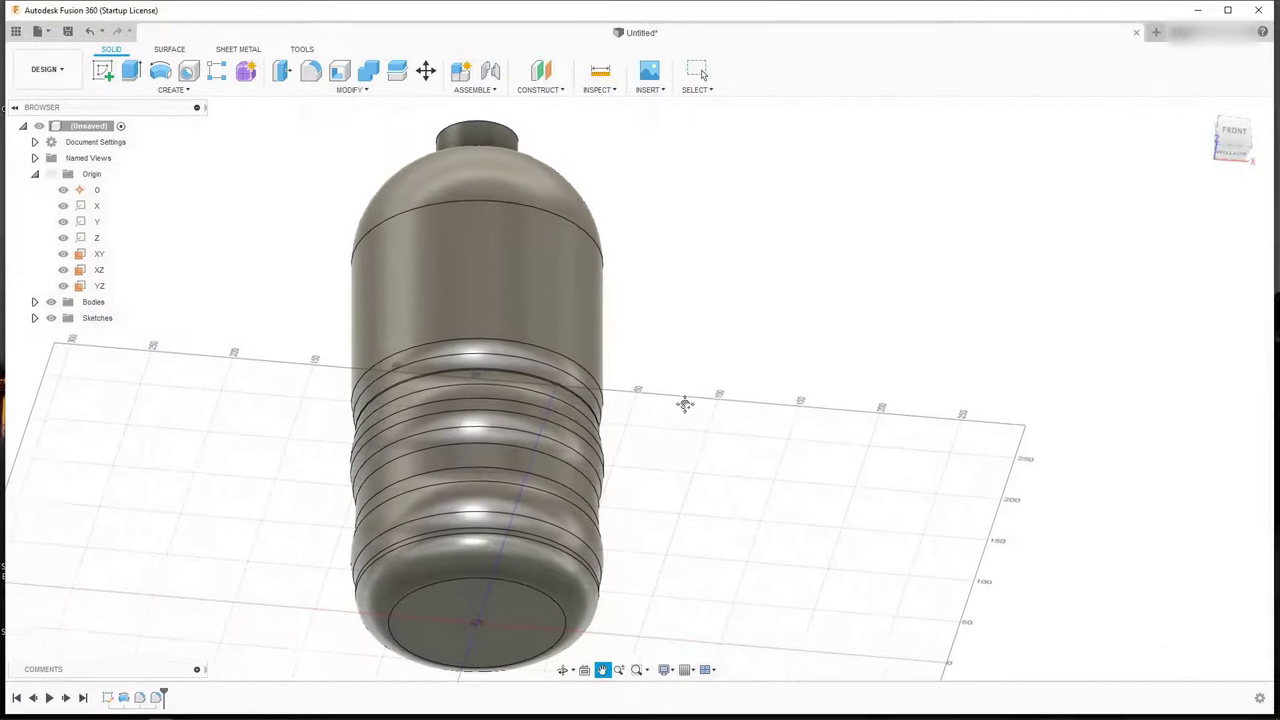
click(565, 669)
drag(714, 320, 788, 389)
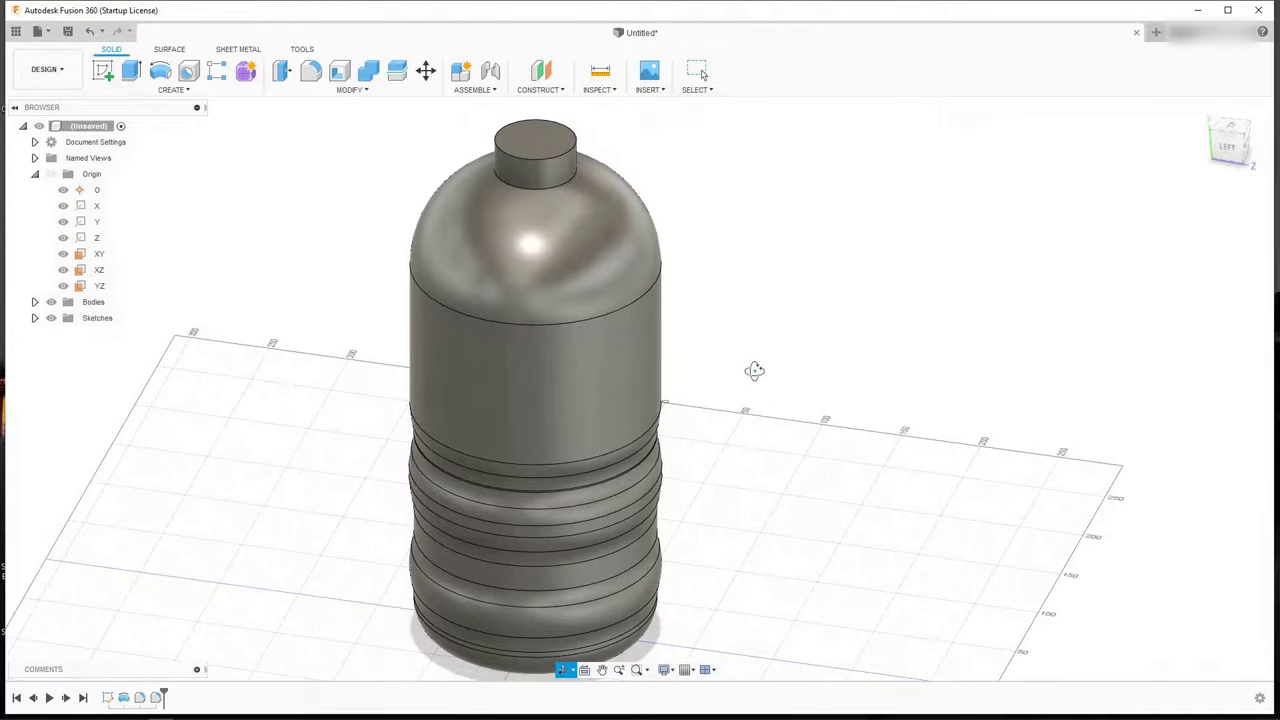
drag(711, 360, 695, 362)
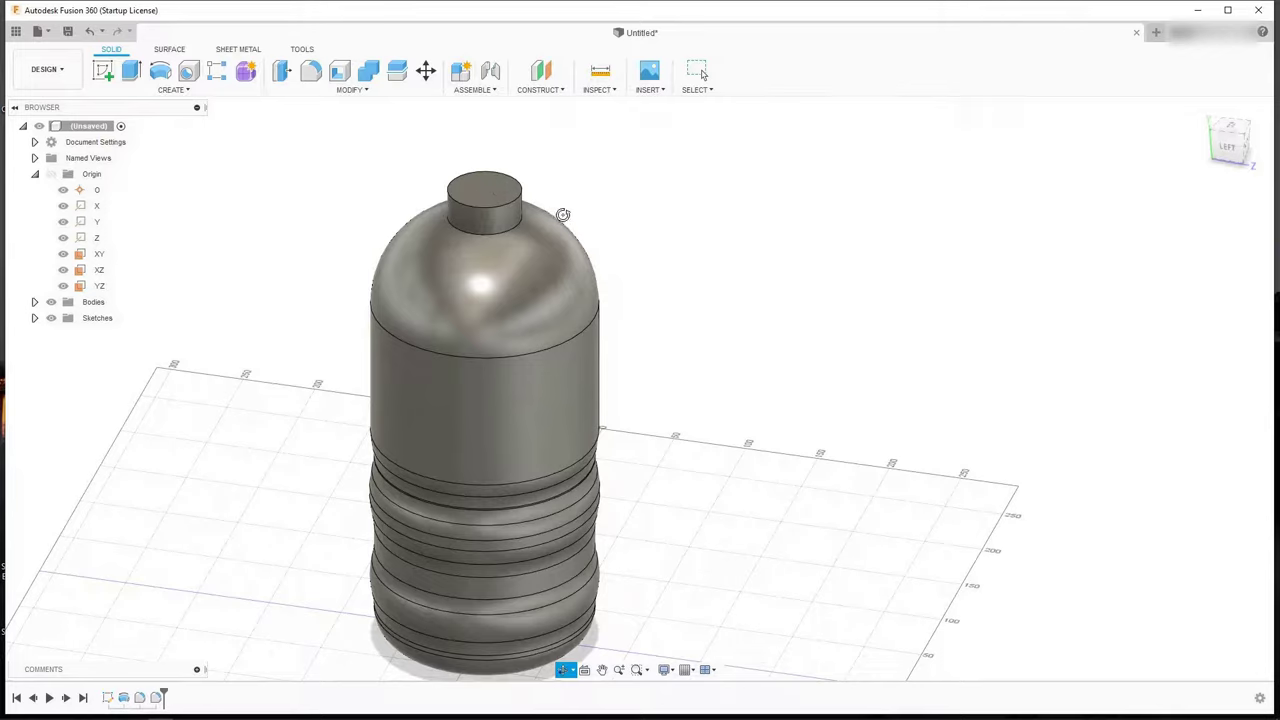
key(Escape)
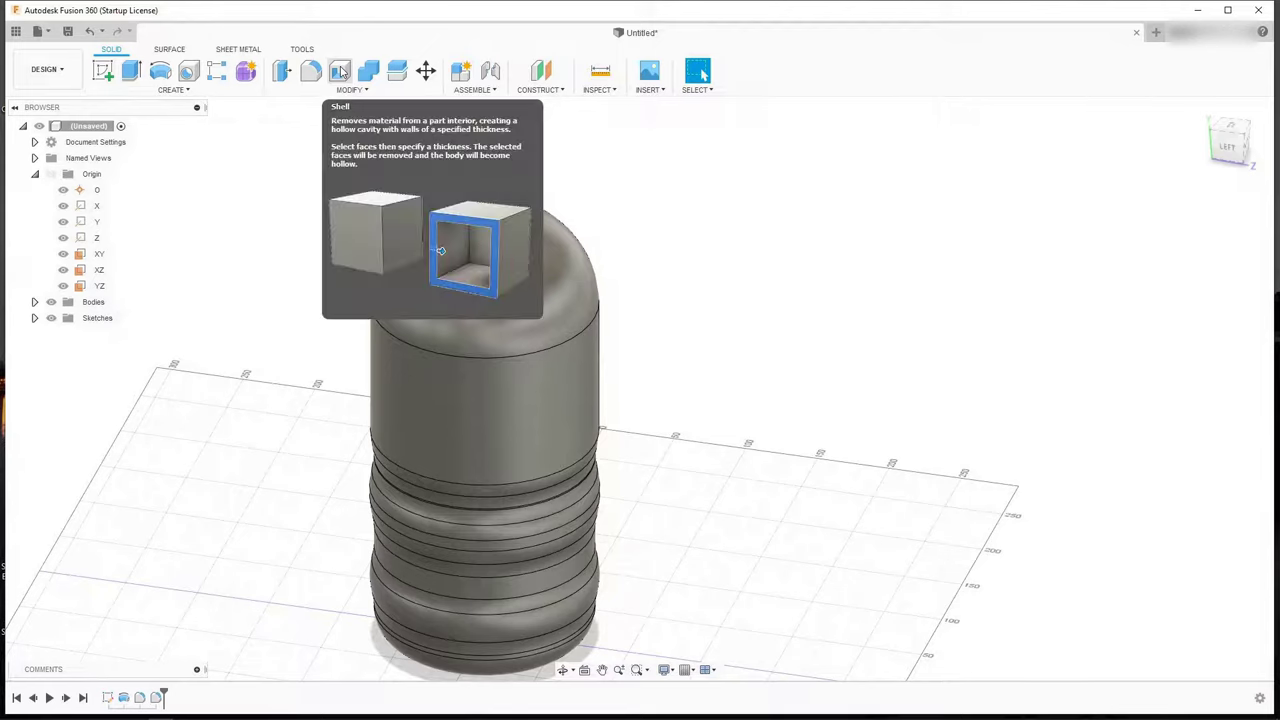
click(340, 74)
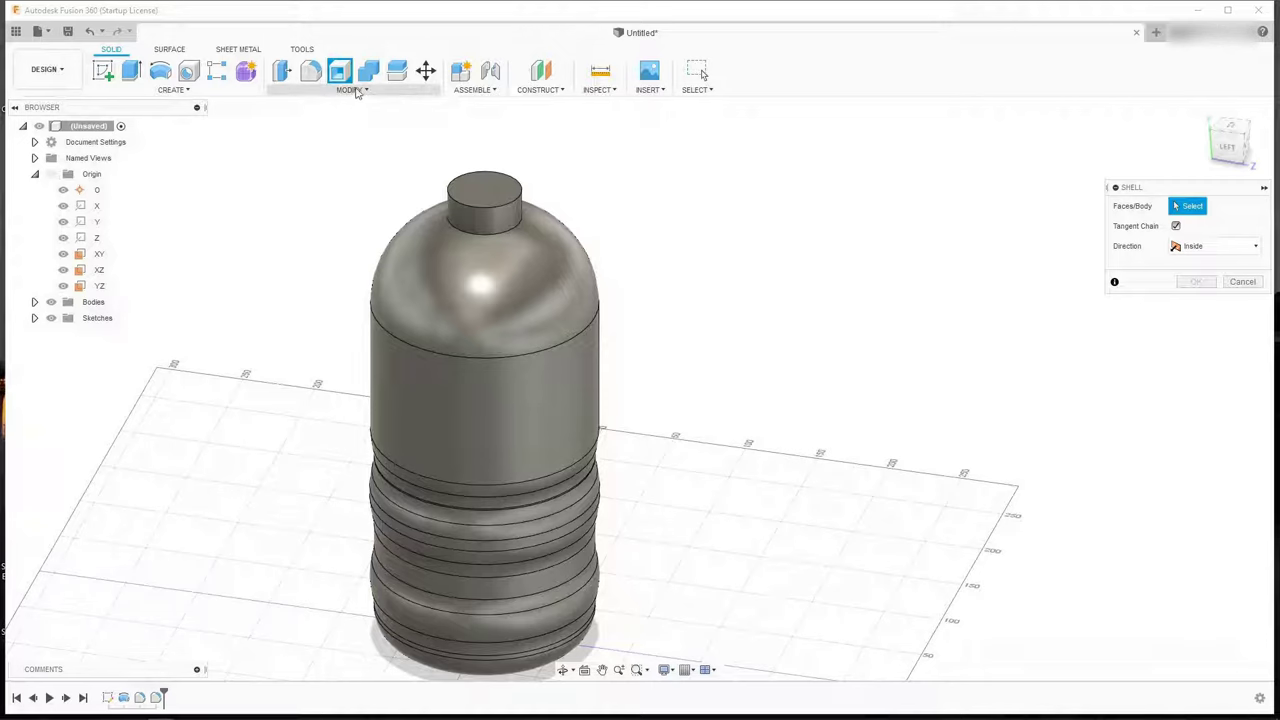
click(484, 188)
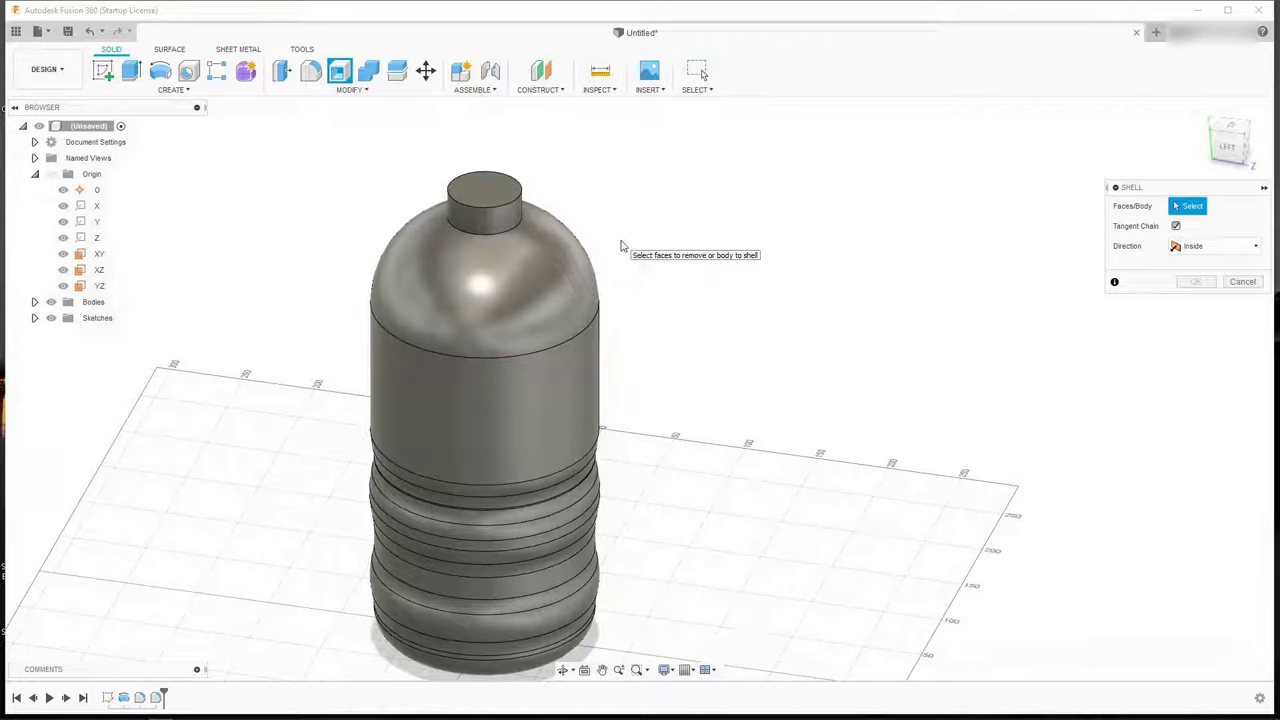
click(495, 190)
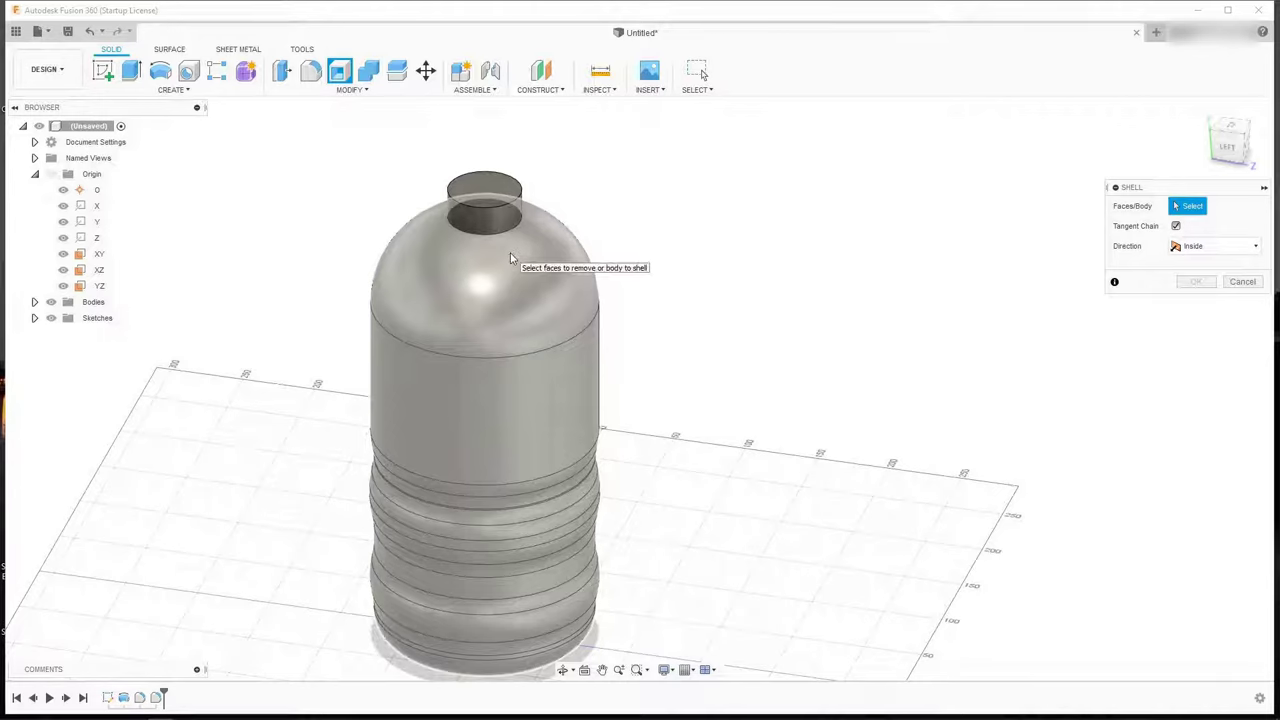
click(606, 235)
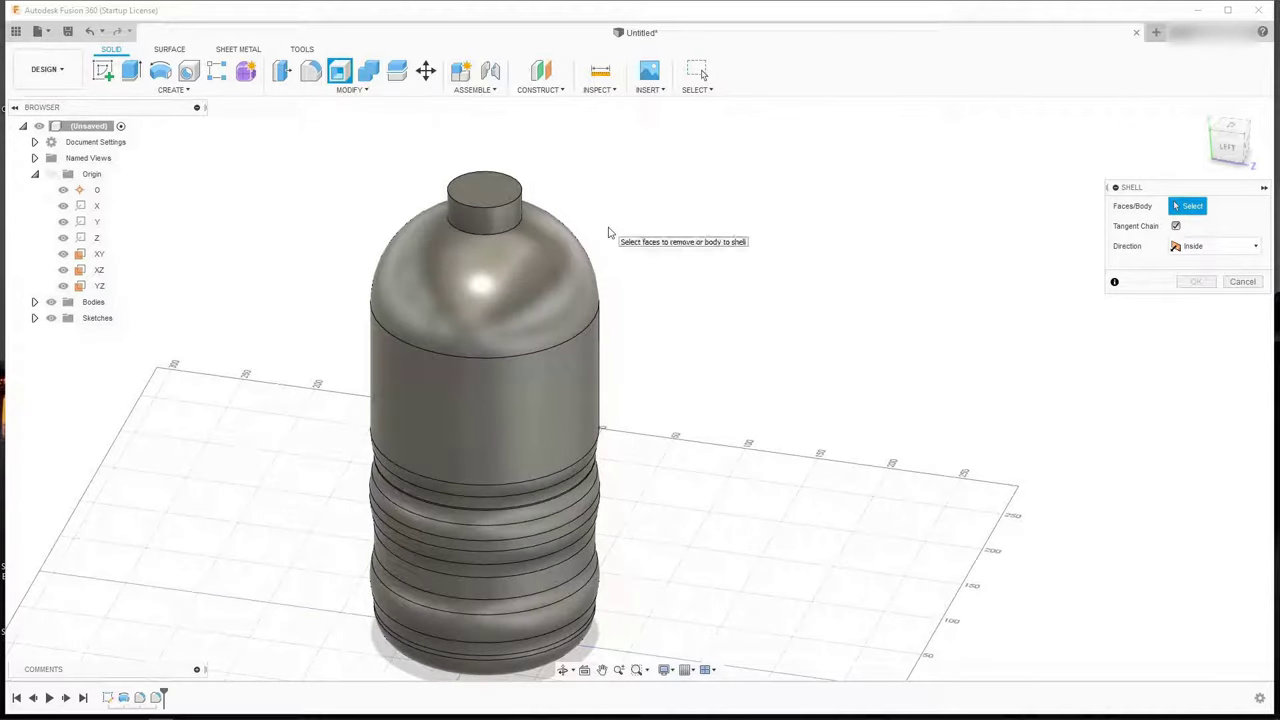
click(498, 199)
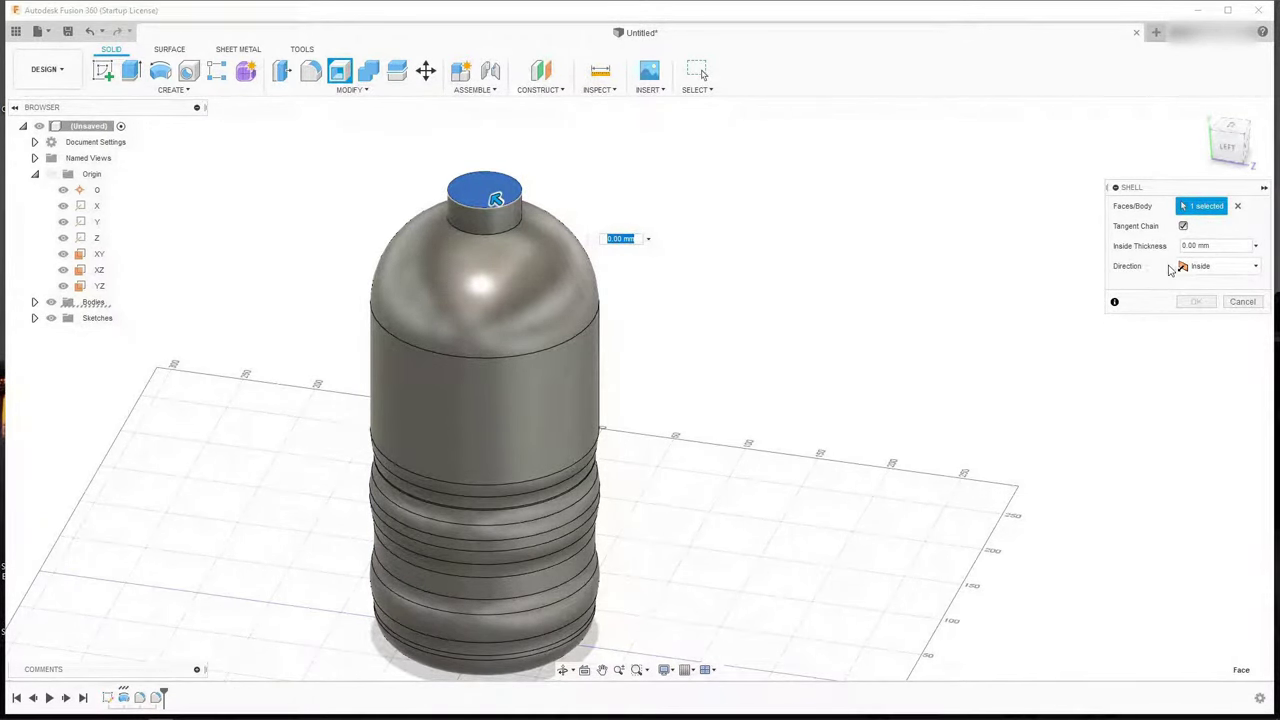
click(1184, 245)
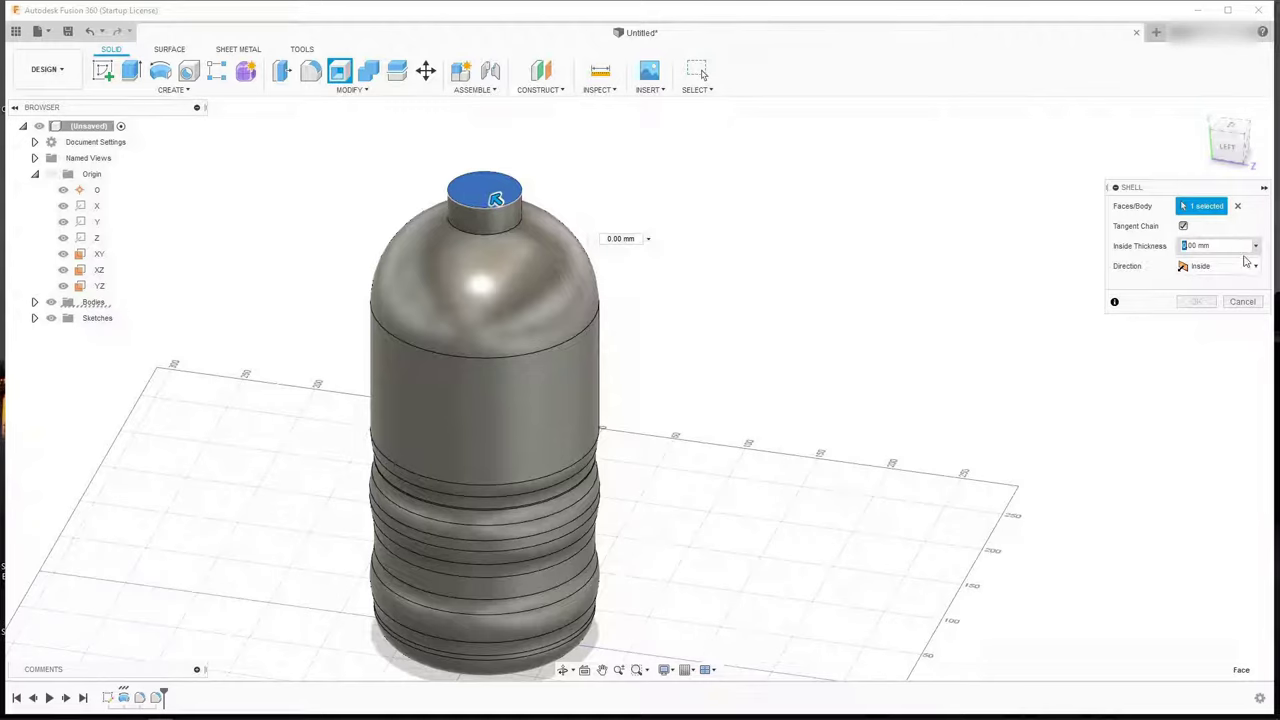
click(1195, 302)
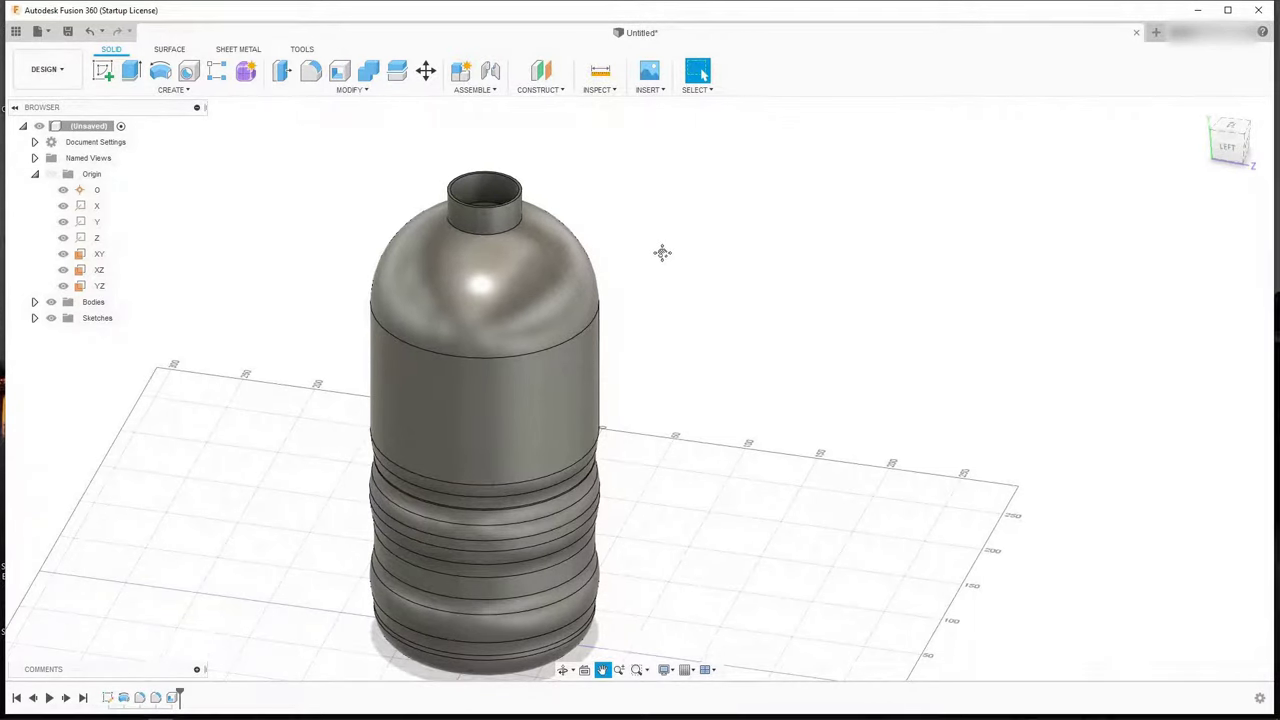
Step: Start a thread on the outer cylindrical face of the bottle's neck and make it a modeled thread
mouse_move(663, 251)
middle_down()
mouse_move(663, 291)
mouse_move(658, 258)
middle_up()
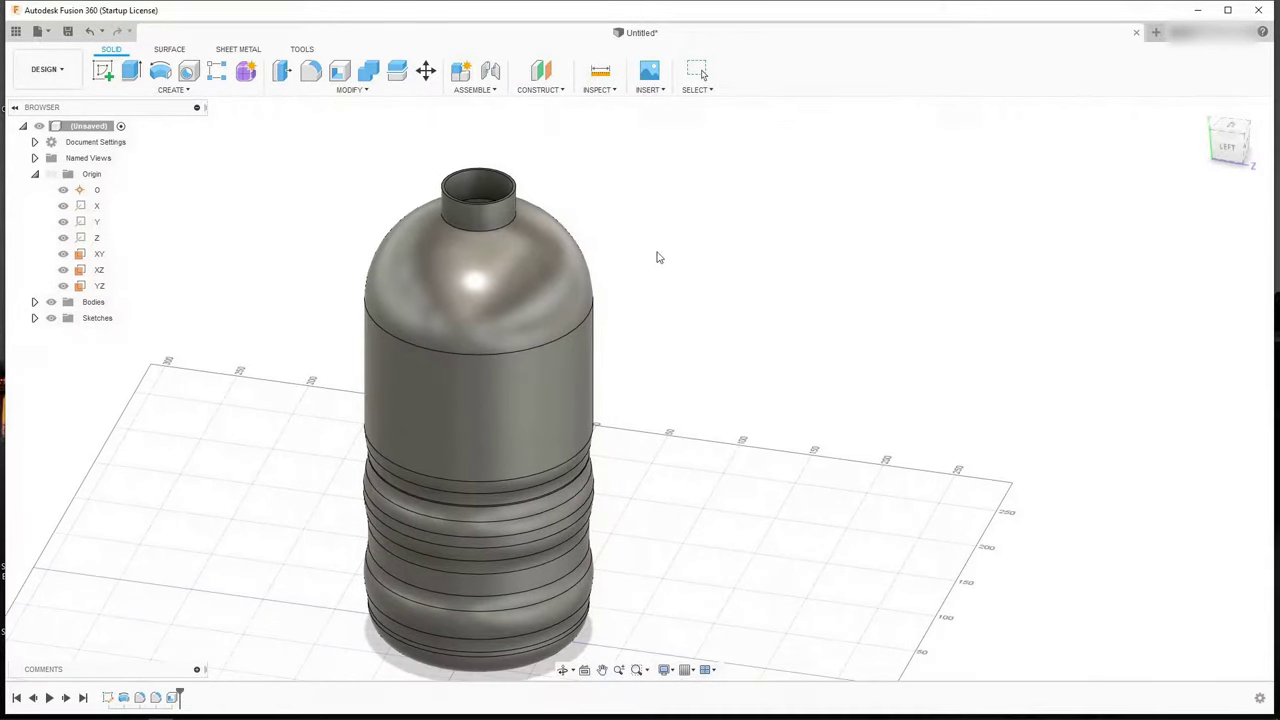
click(563, 669)
drag(674, 300, 612, 340)
key(Escape)
scroll(890, 274, up, 5)
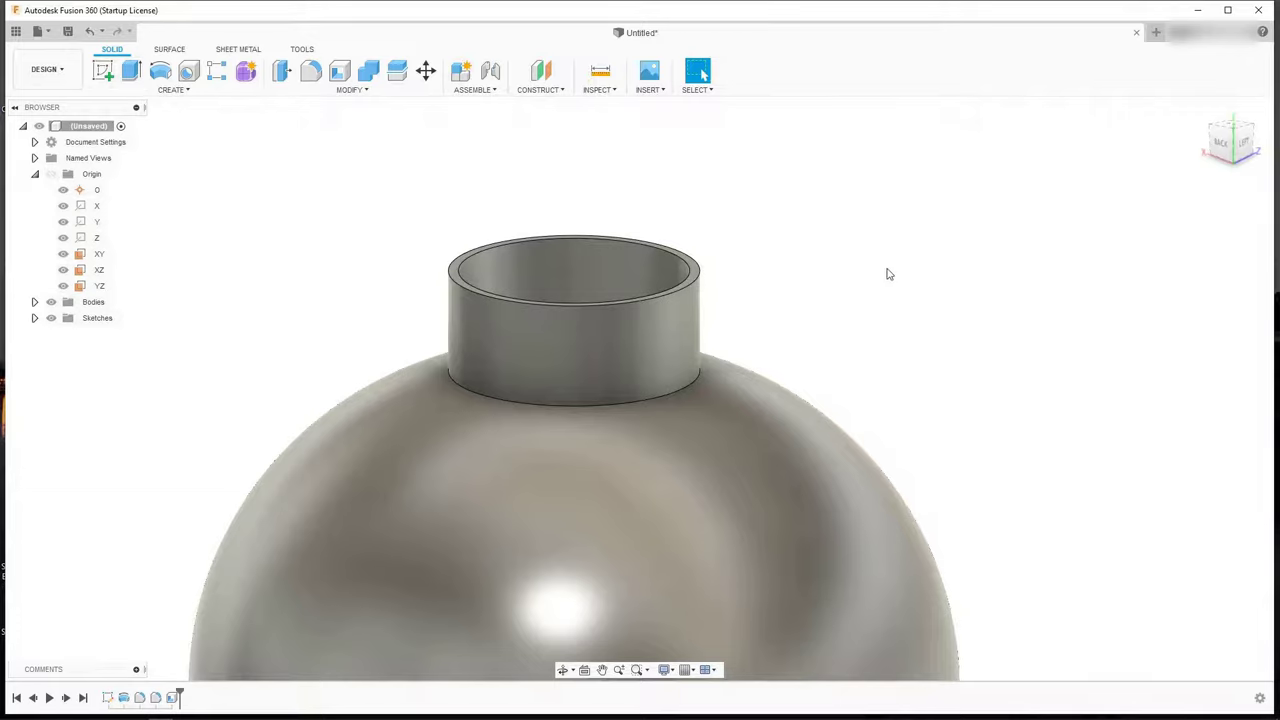
click(174, 90)
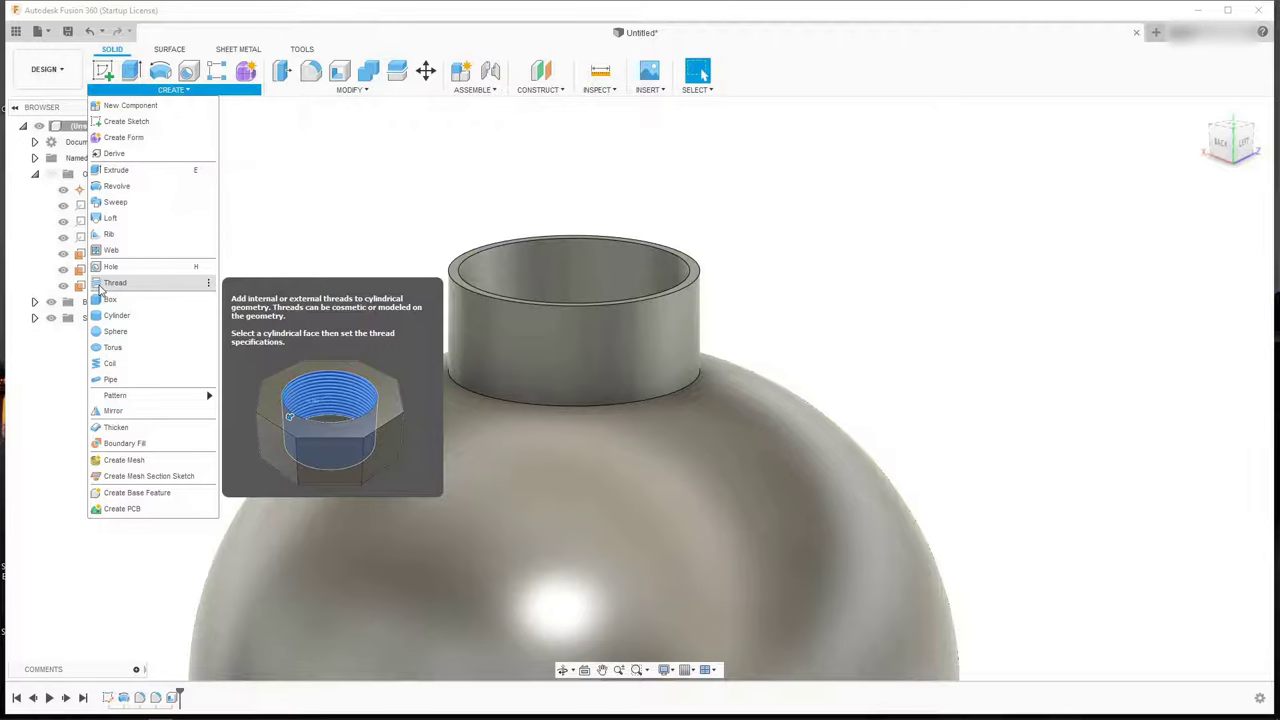
click(100, 285)
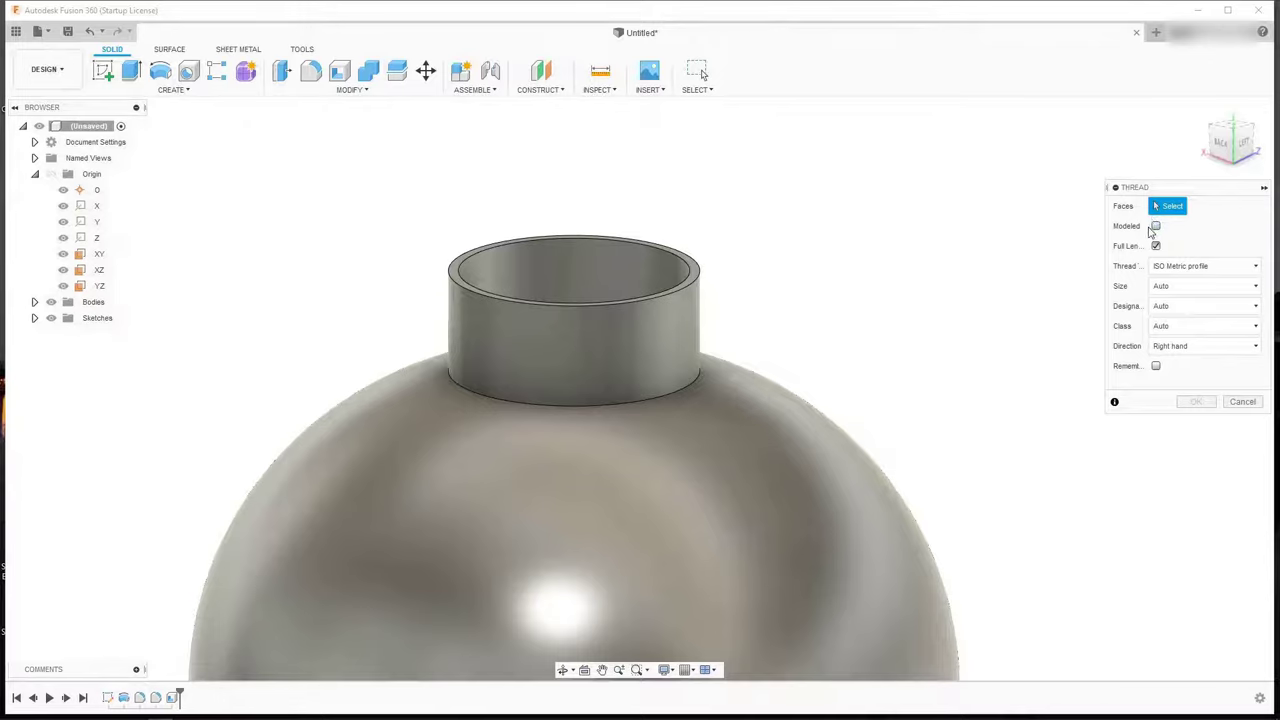
click(676, 341)
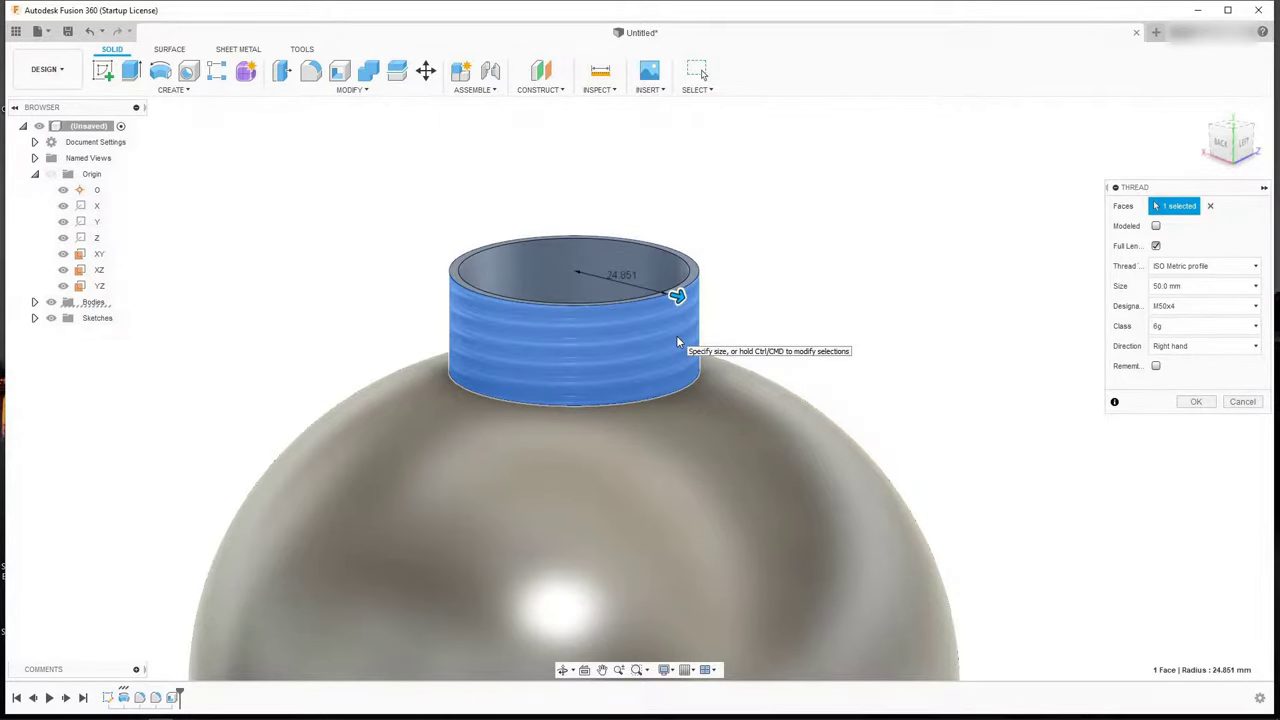
click(1155, 227)
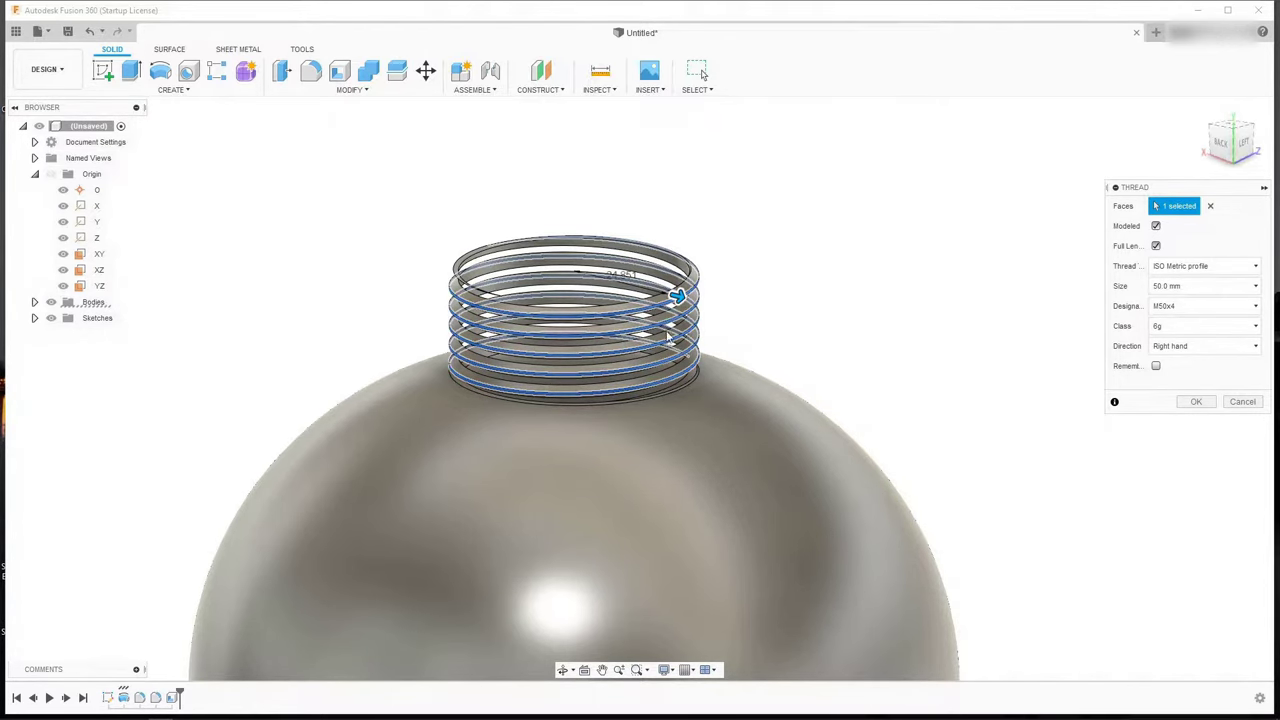
scroll(689, 325, up, 5)
scroll(689, 325, down, 4)
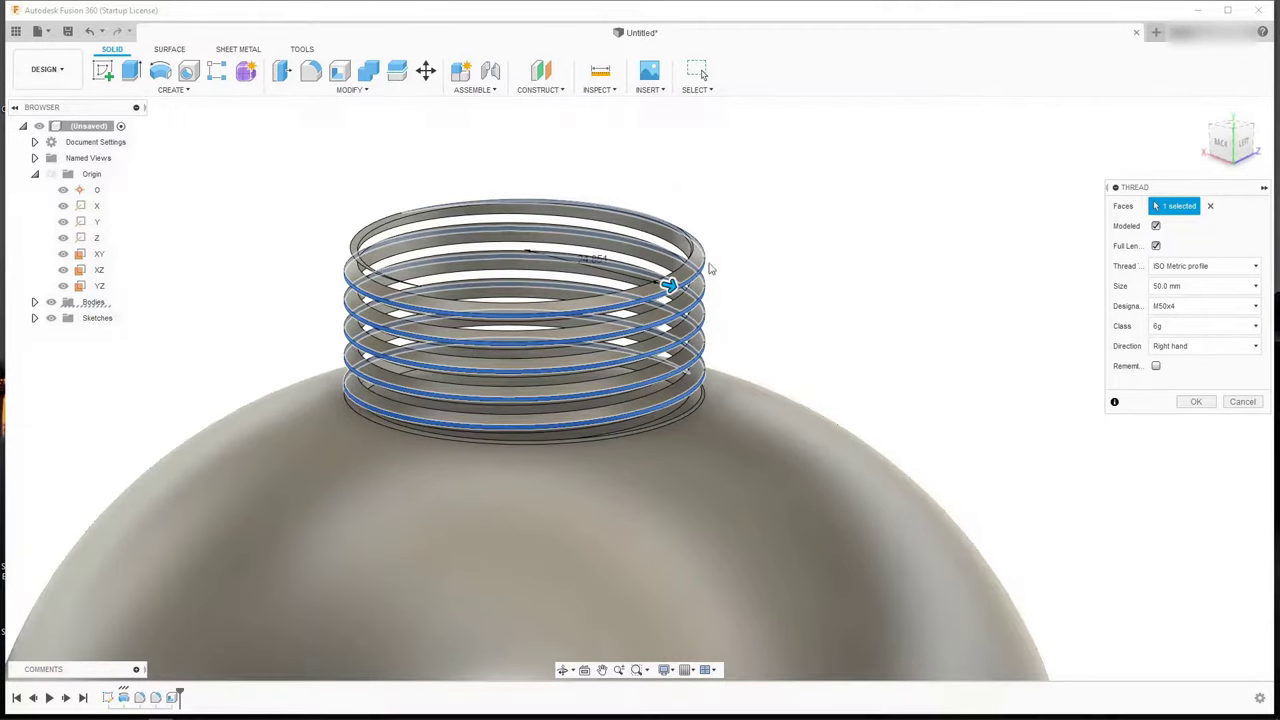
Step: Try thread sizes of 52, 55 and 56 mm on the neck and return the size to 50 mm
click(1228, 285)
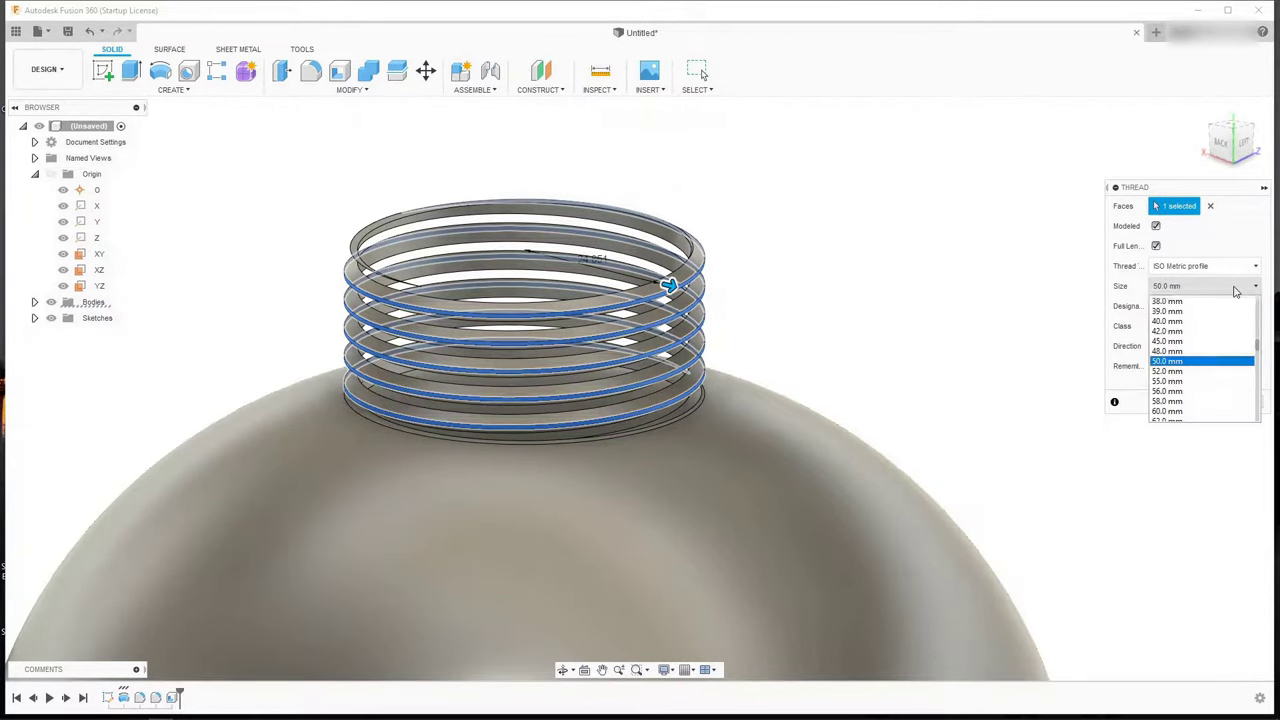
click(1212, 372)
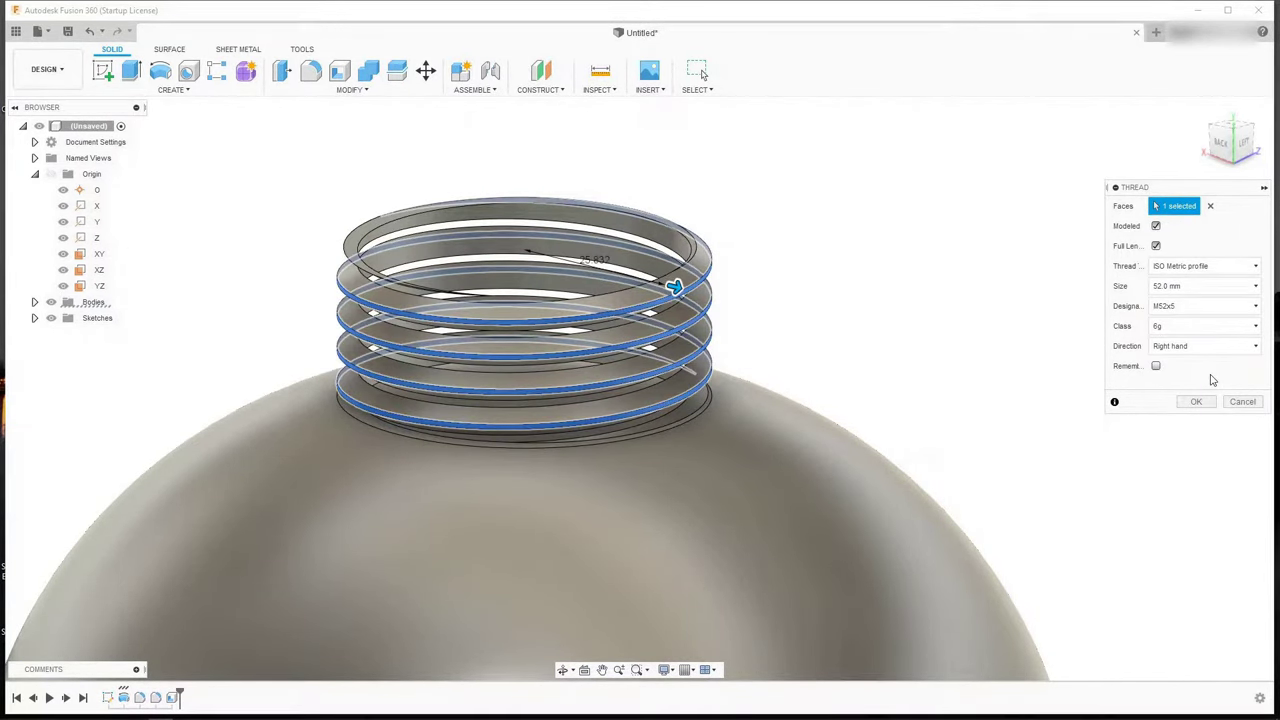
click(1215, 287)
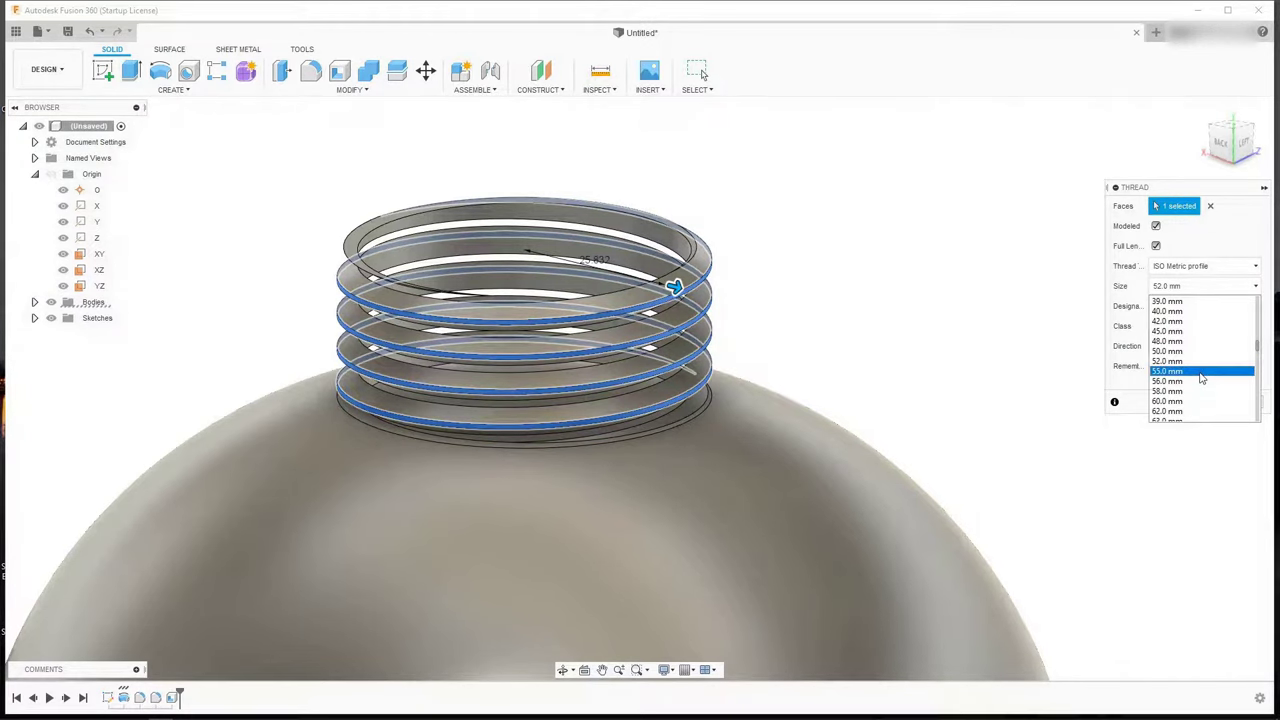
click(1201, 373)
click(1191, 286)
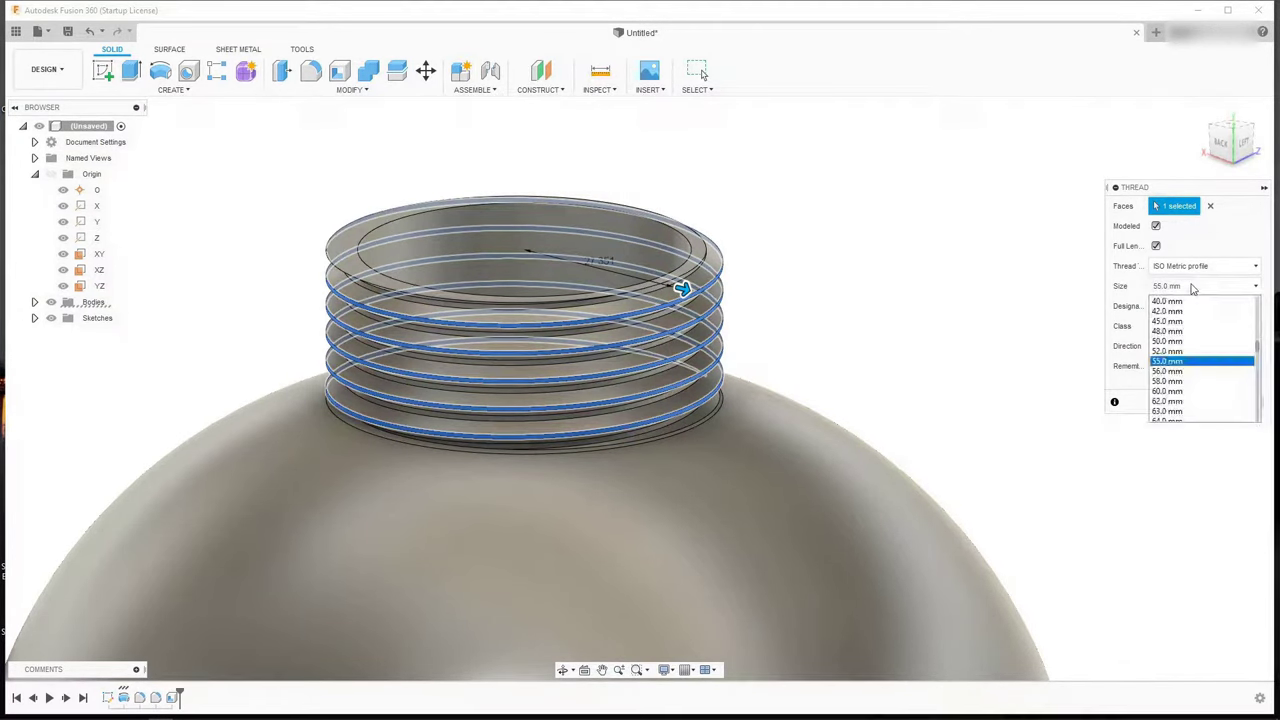
click(1186, 372)
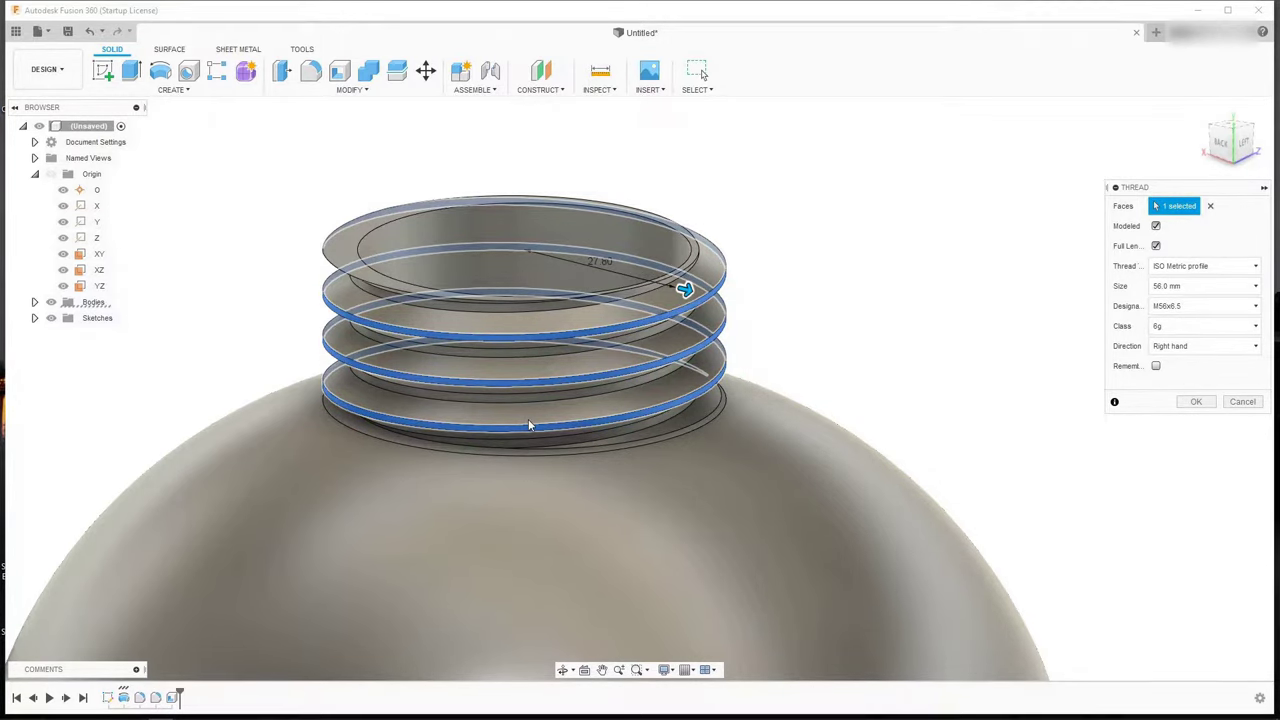
scroll(555, 314, down, 1)
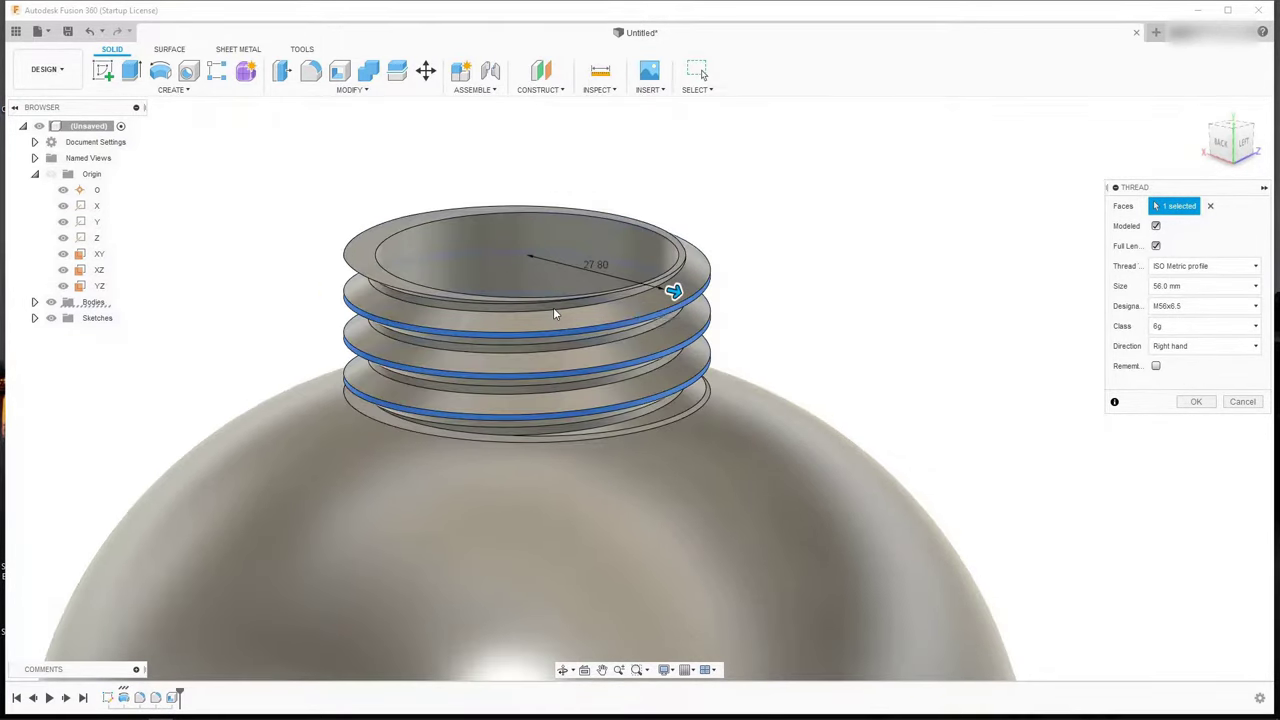
scroll(526, 258, up, 1)
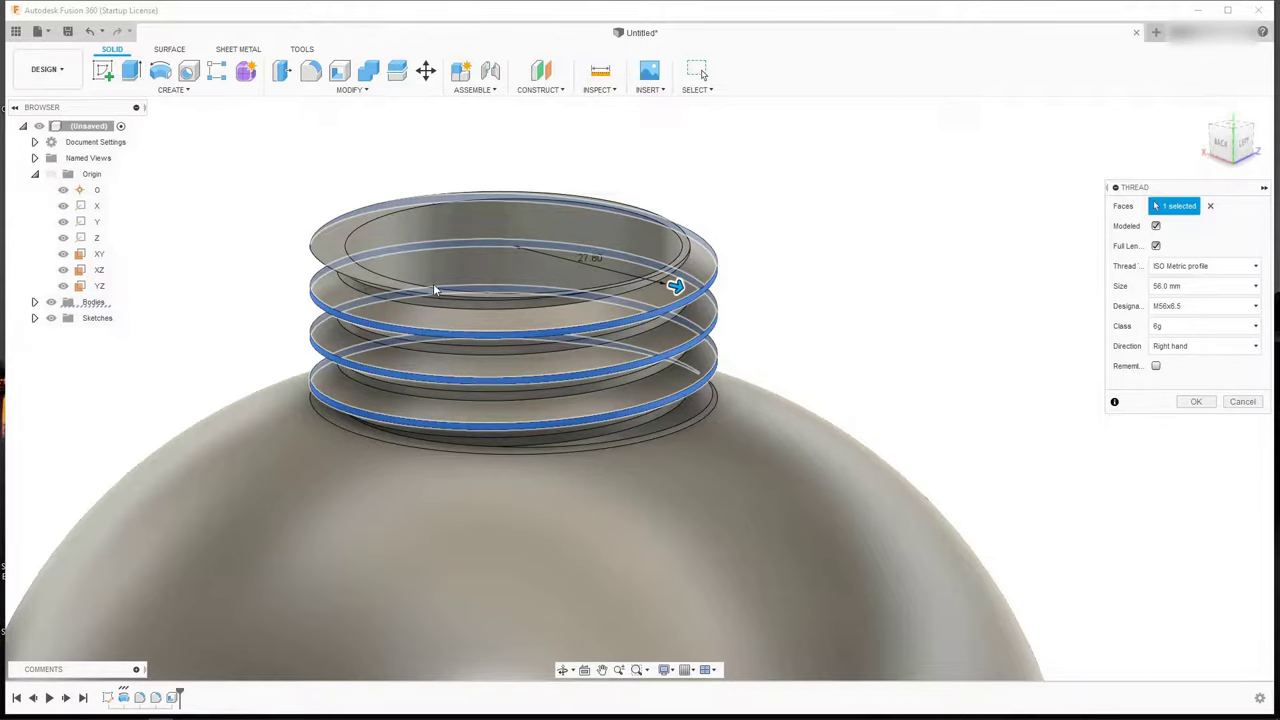
click(1173, 287)
click(1178, 332)
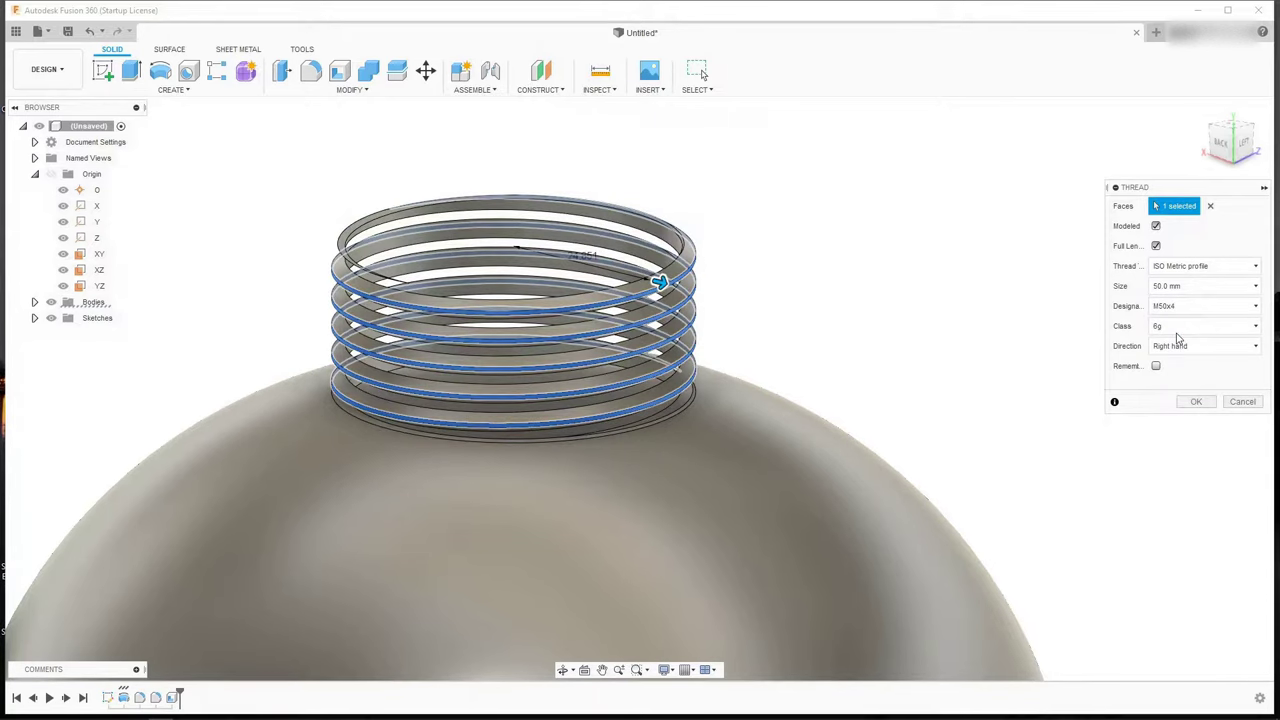
Step: Set the neck thread size to 58 mm, try the M58x3 designation, and apply the thread as M58x4
click(1182, 287)
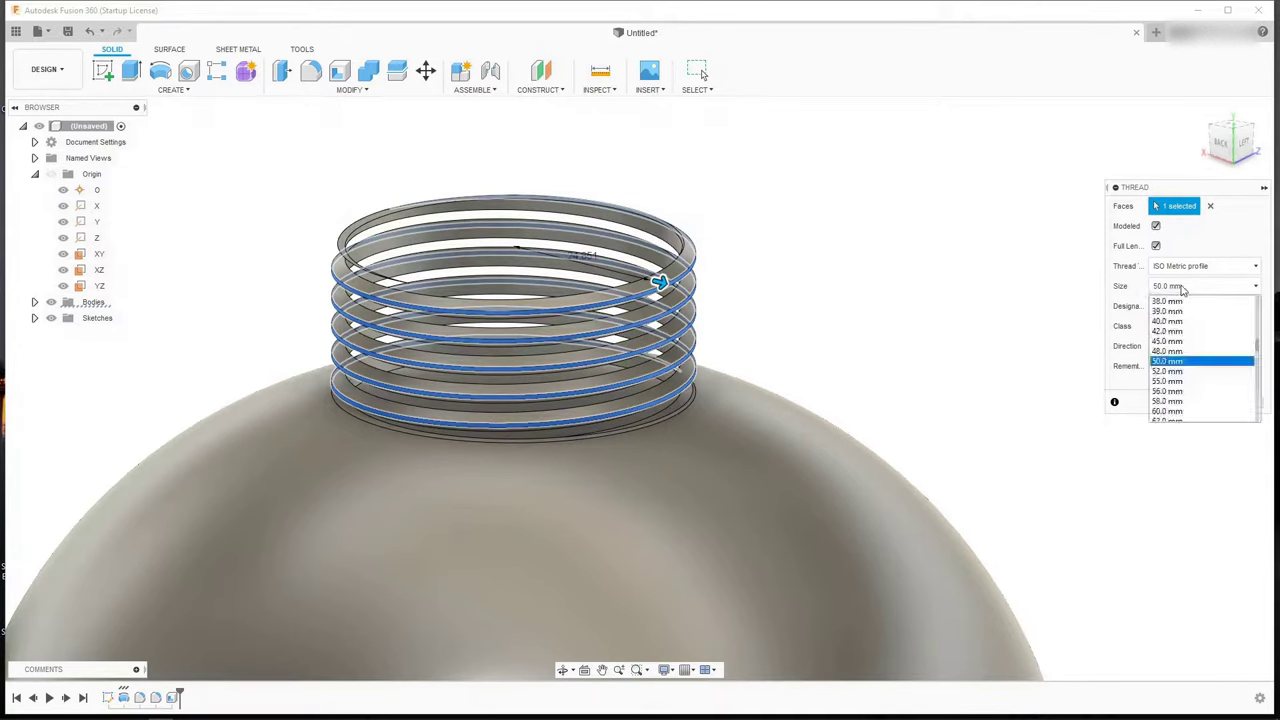
click(1174, 401)
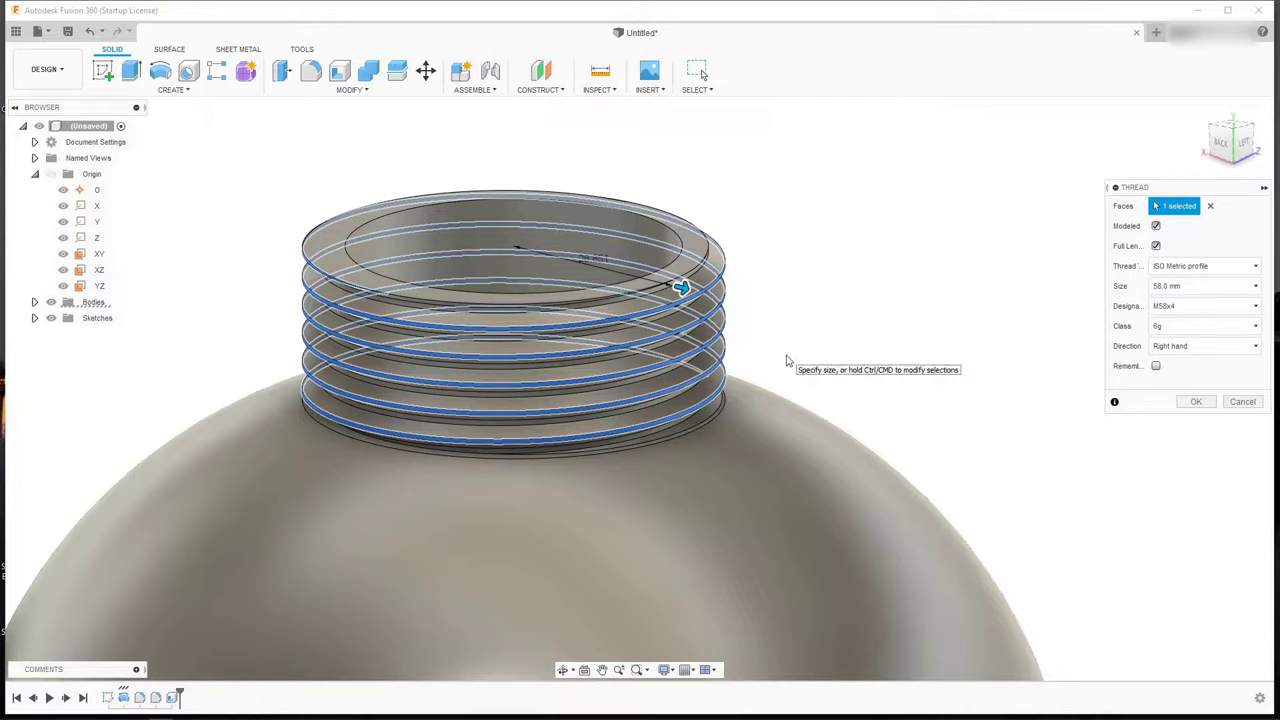
scroll(777, 323, down, 1)
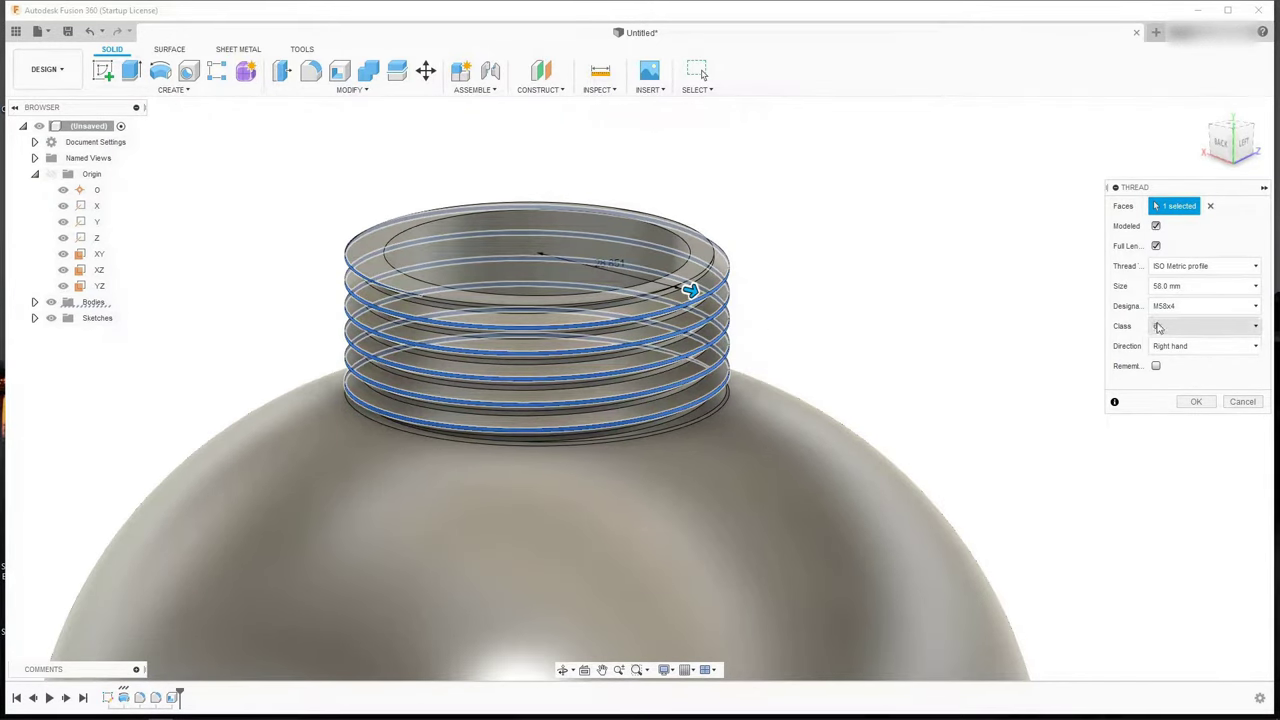
click(1189, 308)
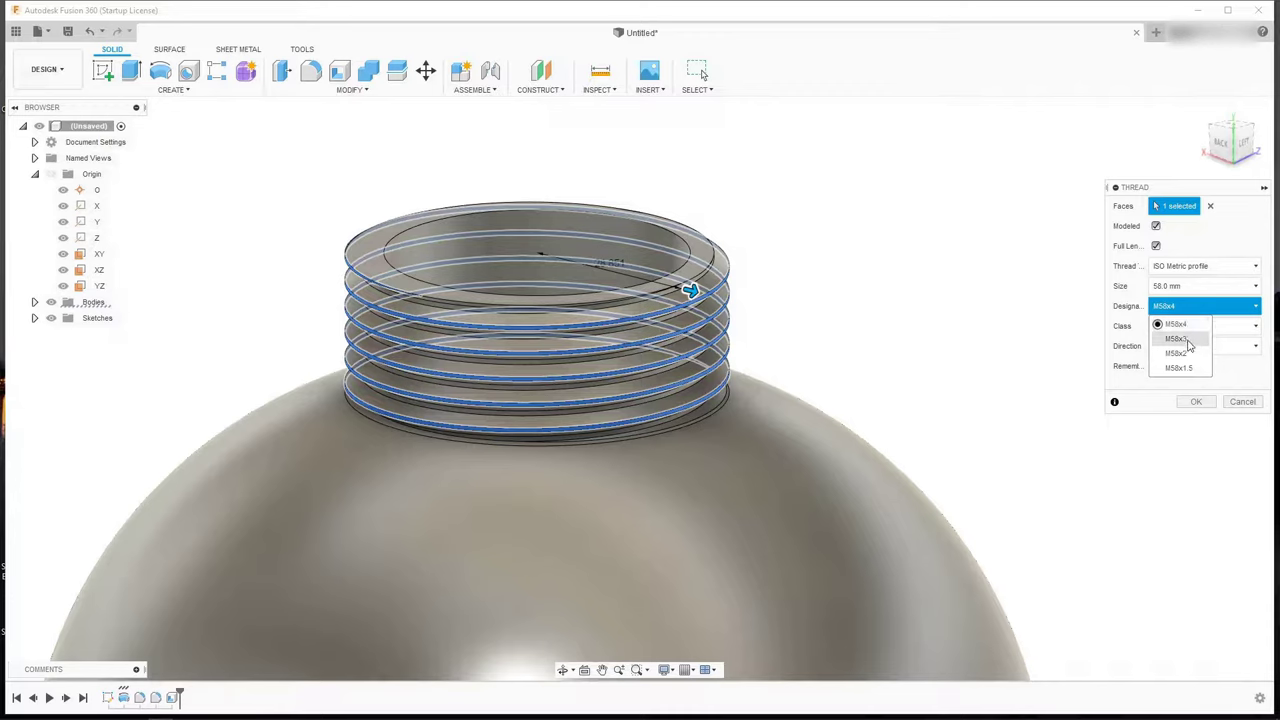
click(1189, 342)
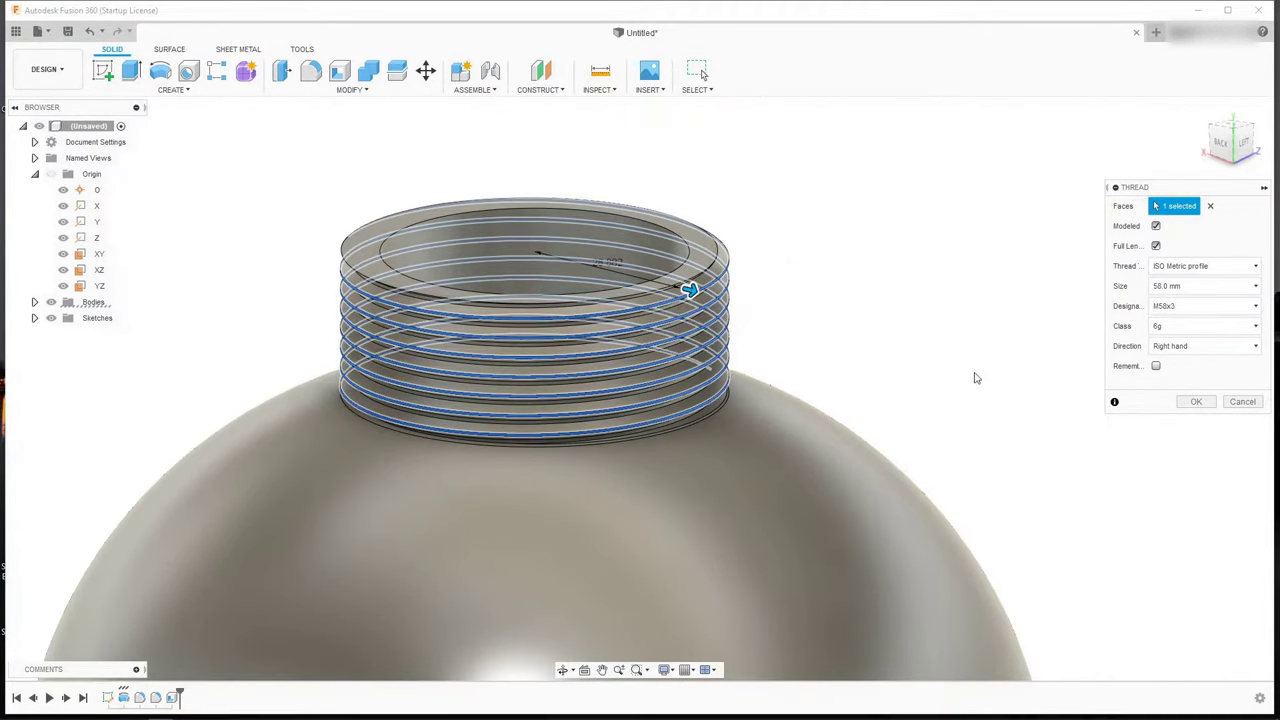
click(1176, 311)
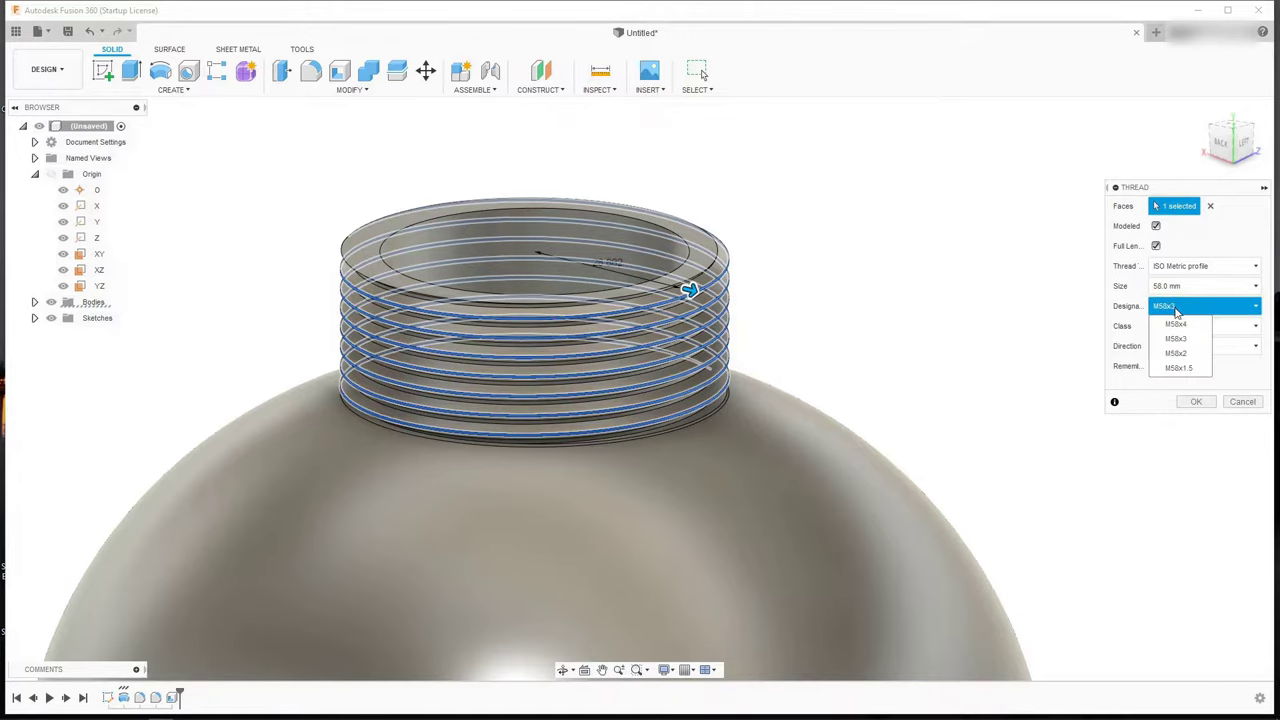
click(1182, 321)
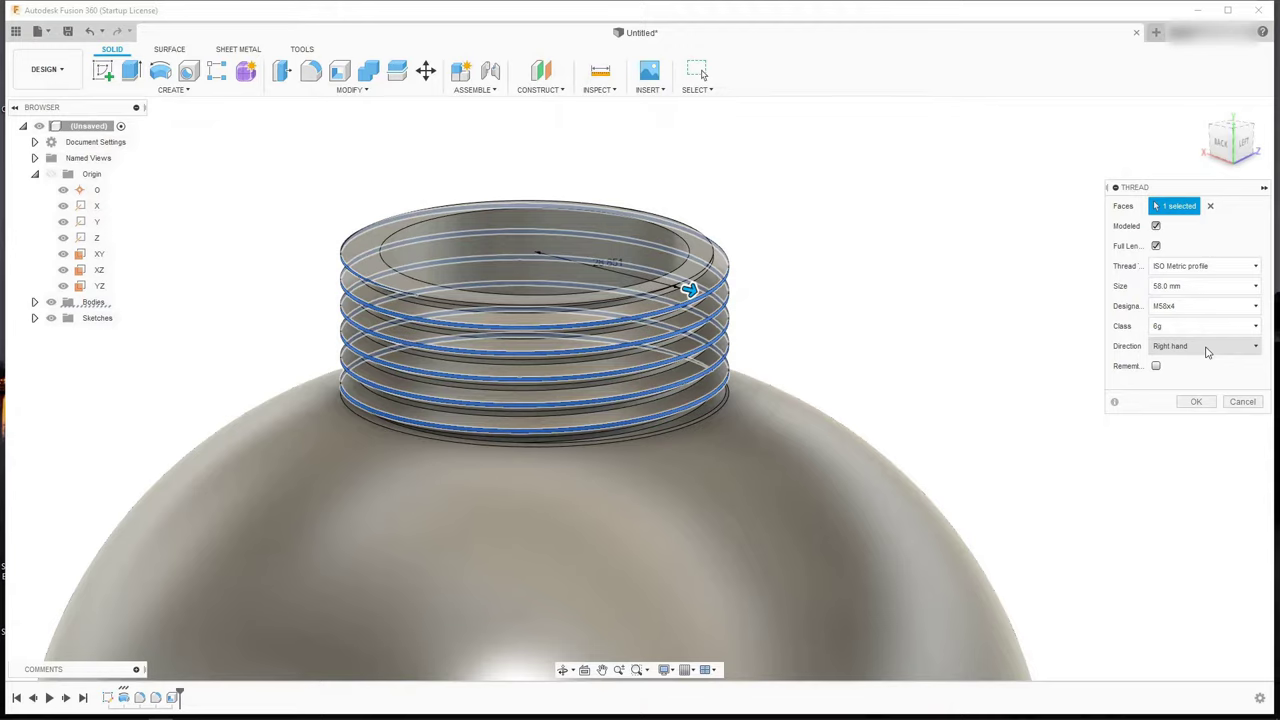
click(1191, 405)
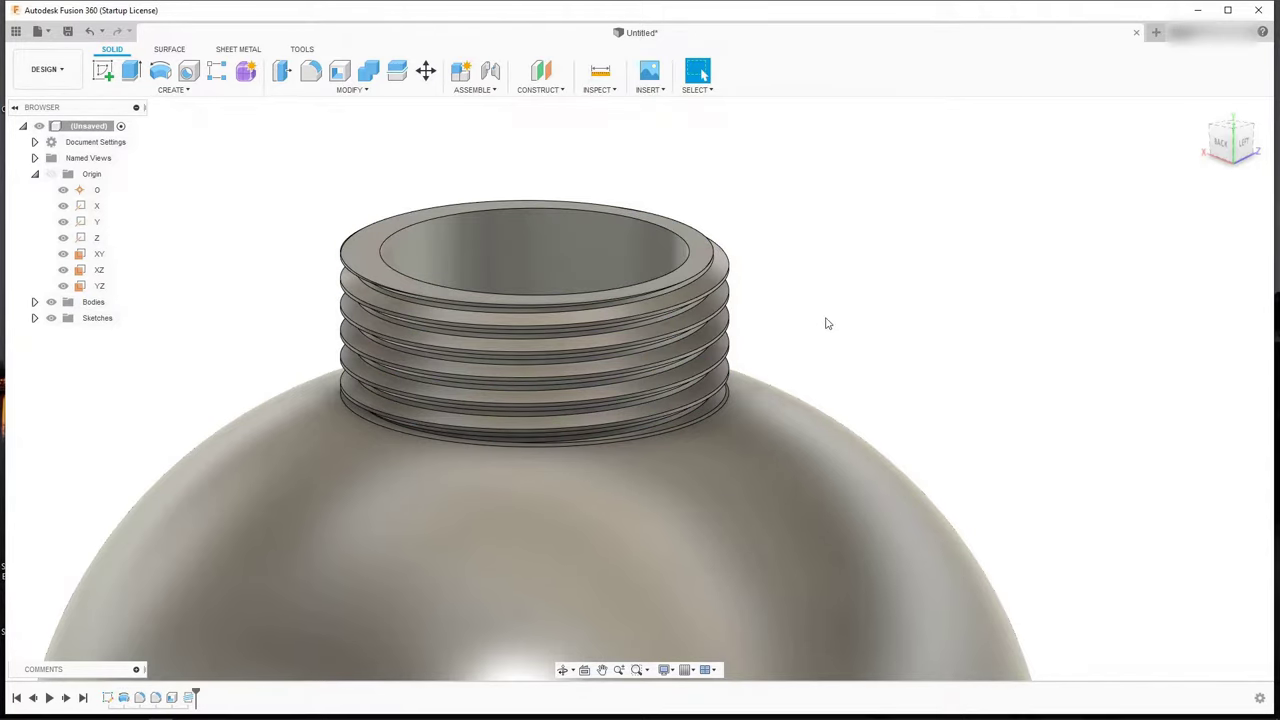
Step: Create a section analysis of the bottle through the YZ origin plane with a 0 mm distance
scroll(820, 330, down, 3)
click(563, 670)
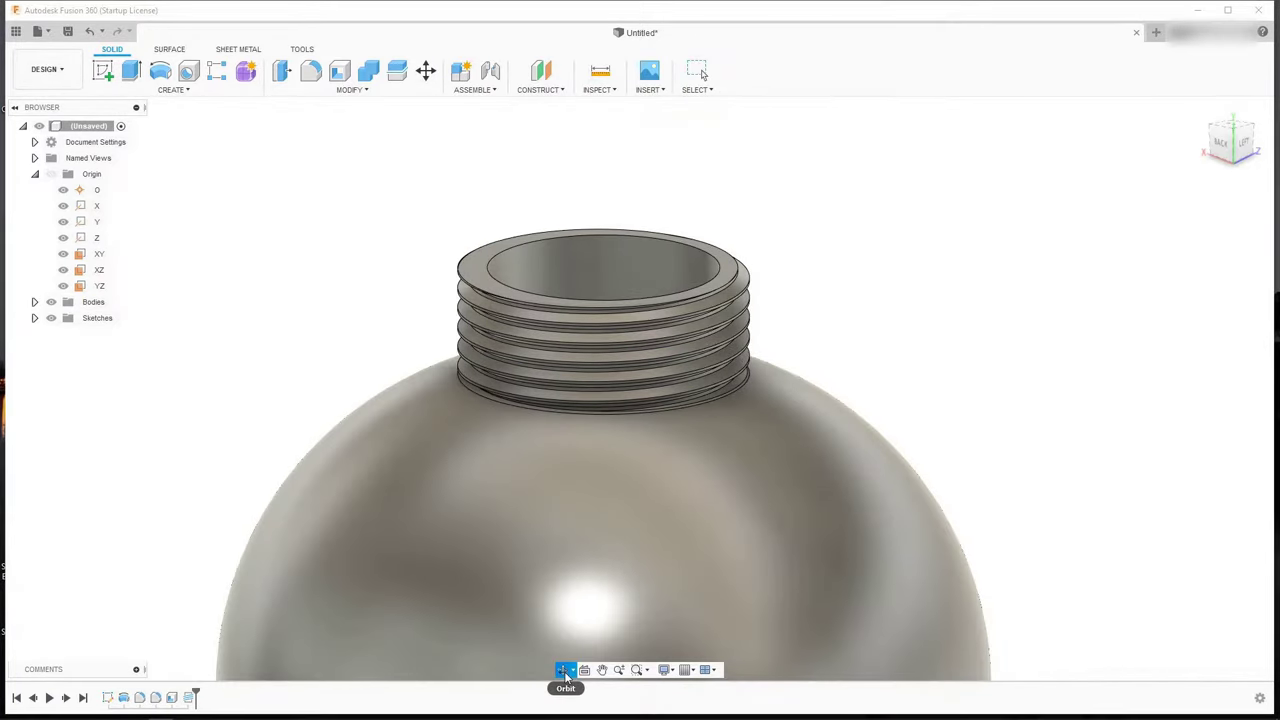
drag(671, 503, 598, 470)
key(Escape)
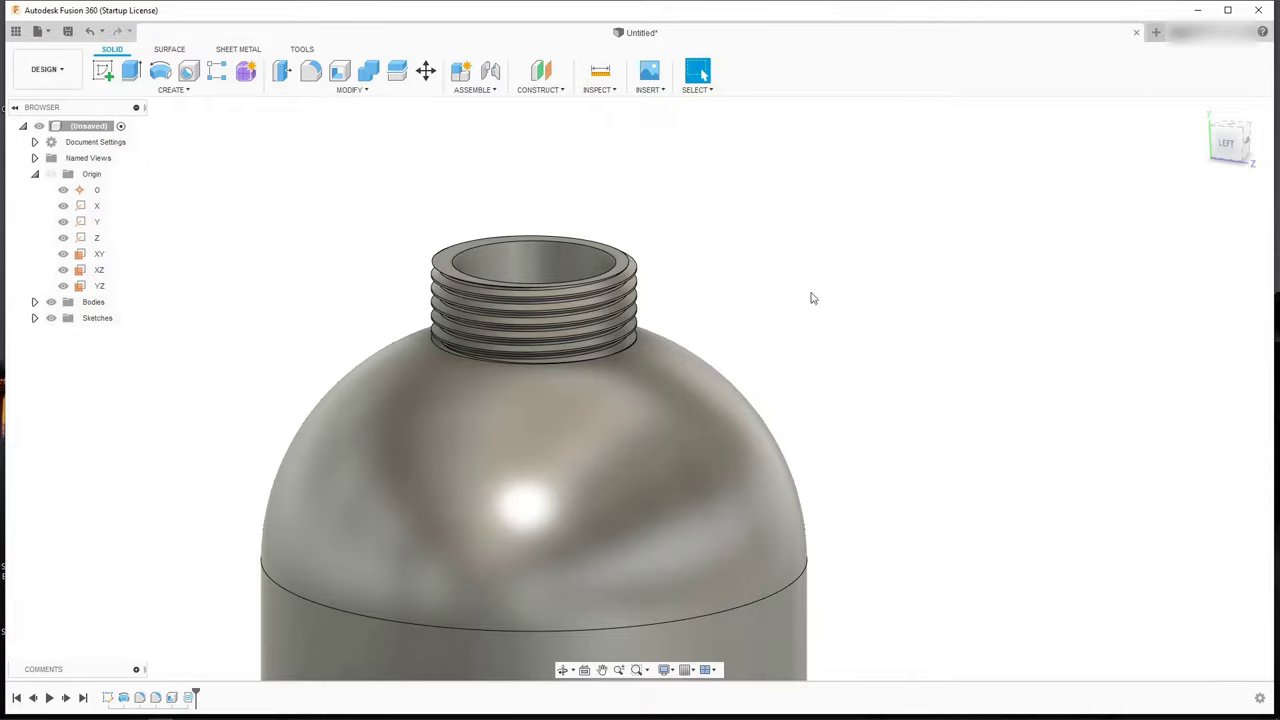
click(303, 50)
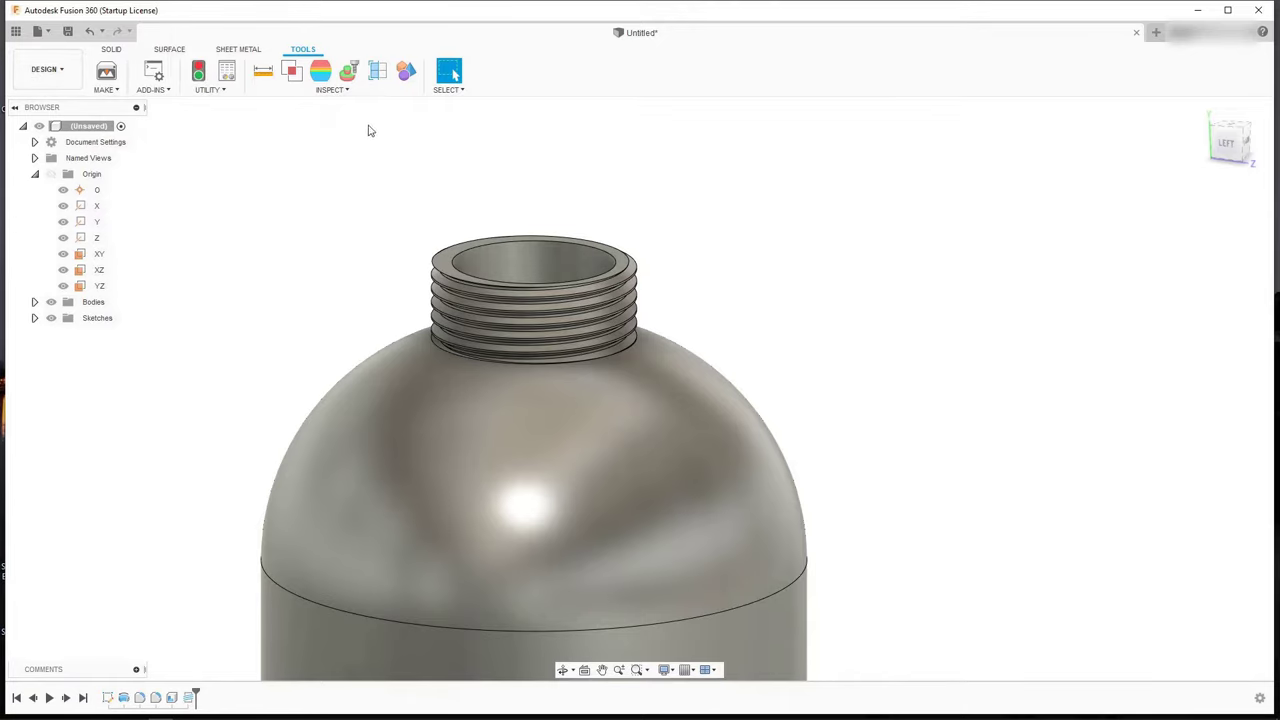
scroll(368, 130, down, 8)
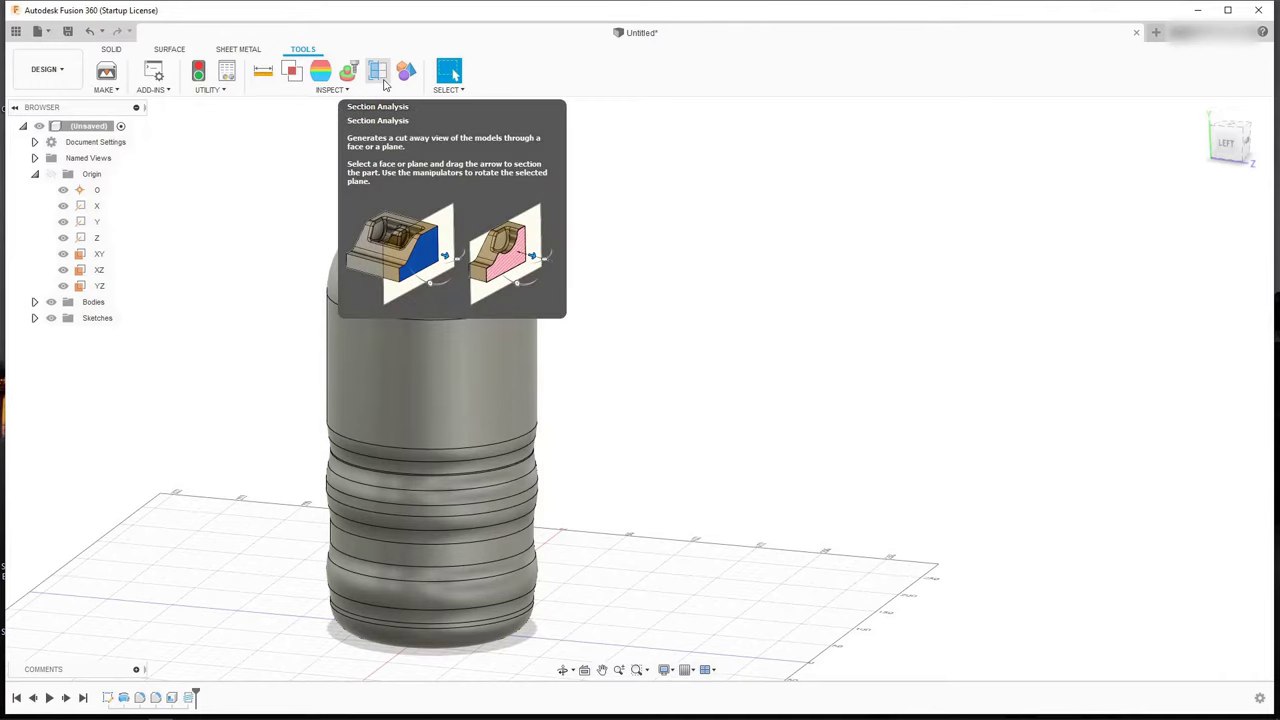
click(379, 76)
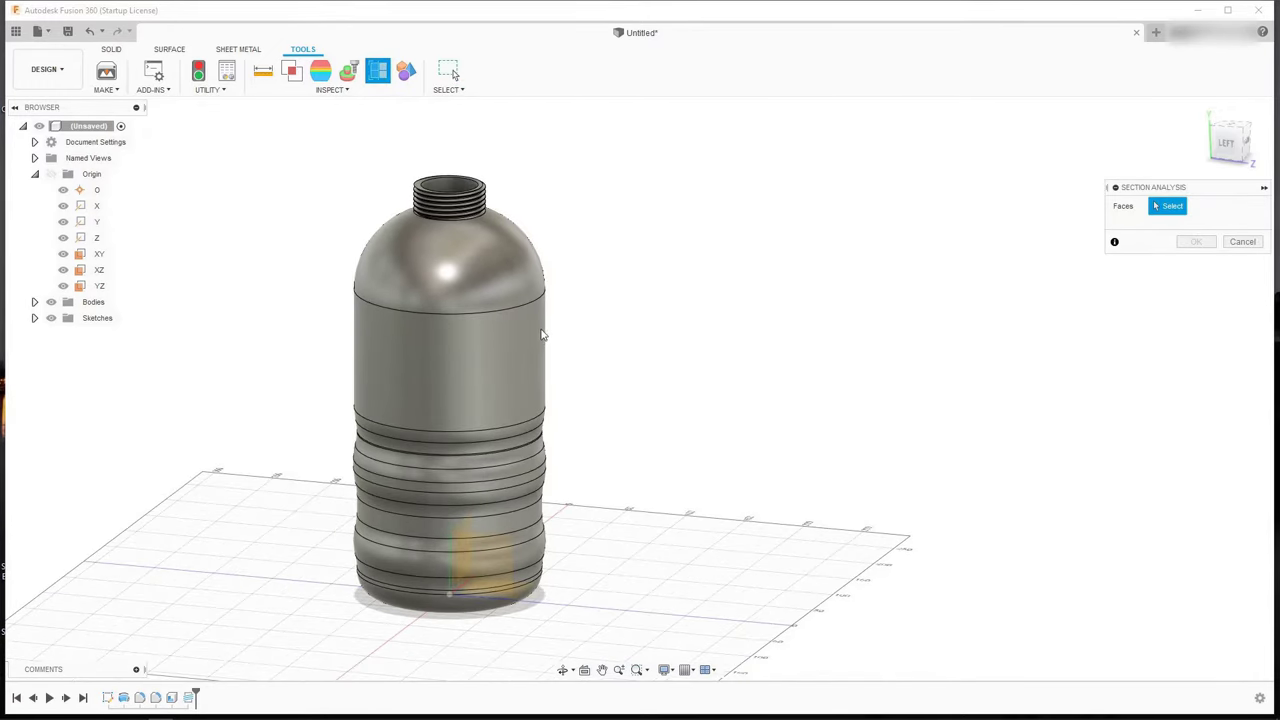
scroll(540, 342, up, 1)
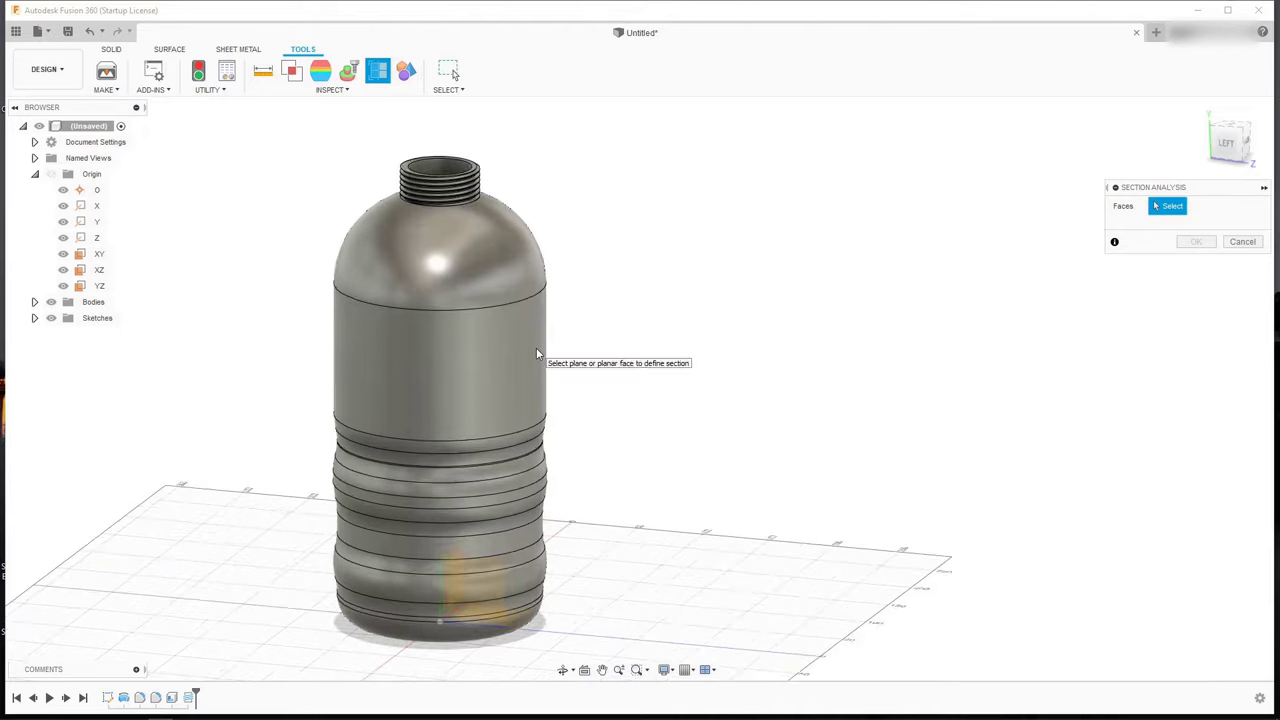
click(100, 286)
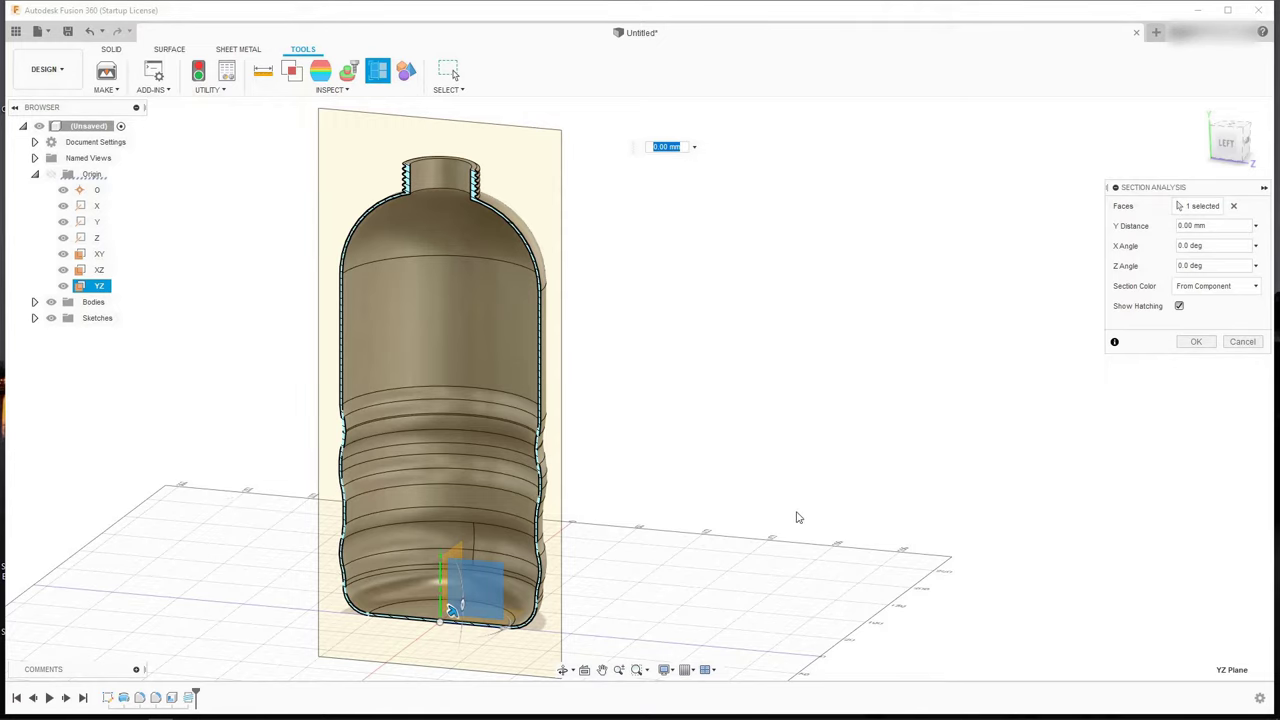
click(1196, 341)
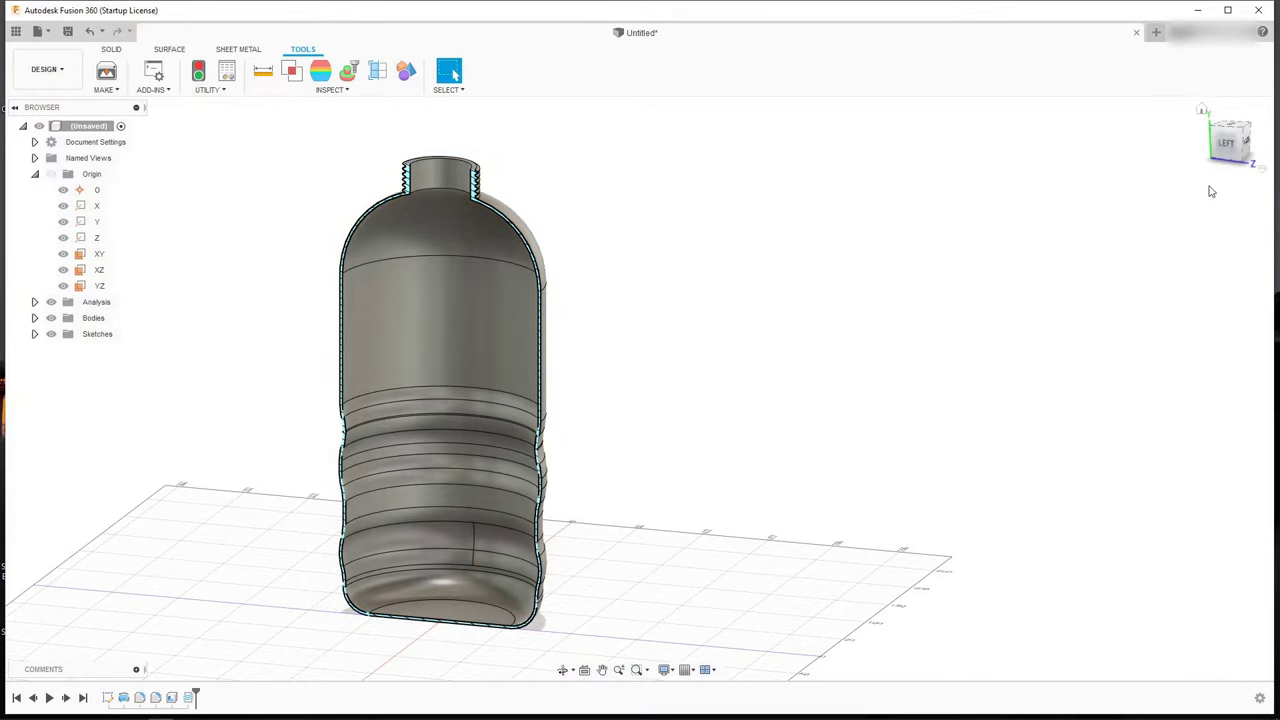
Step: Examine the thread profile and wall thickness of the sectioned neck in a straight-on left view
click(1226, 143)
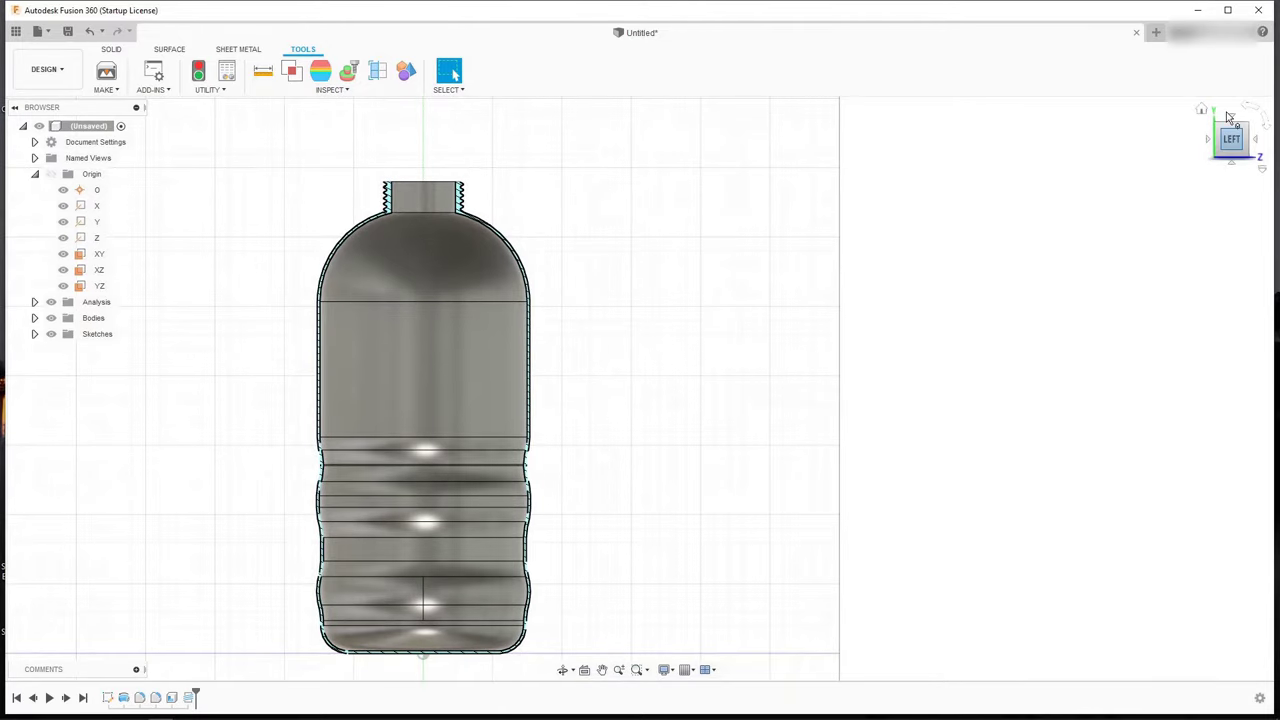
scroll(449, 193, up, 10)
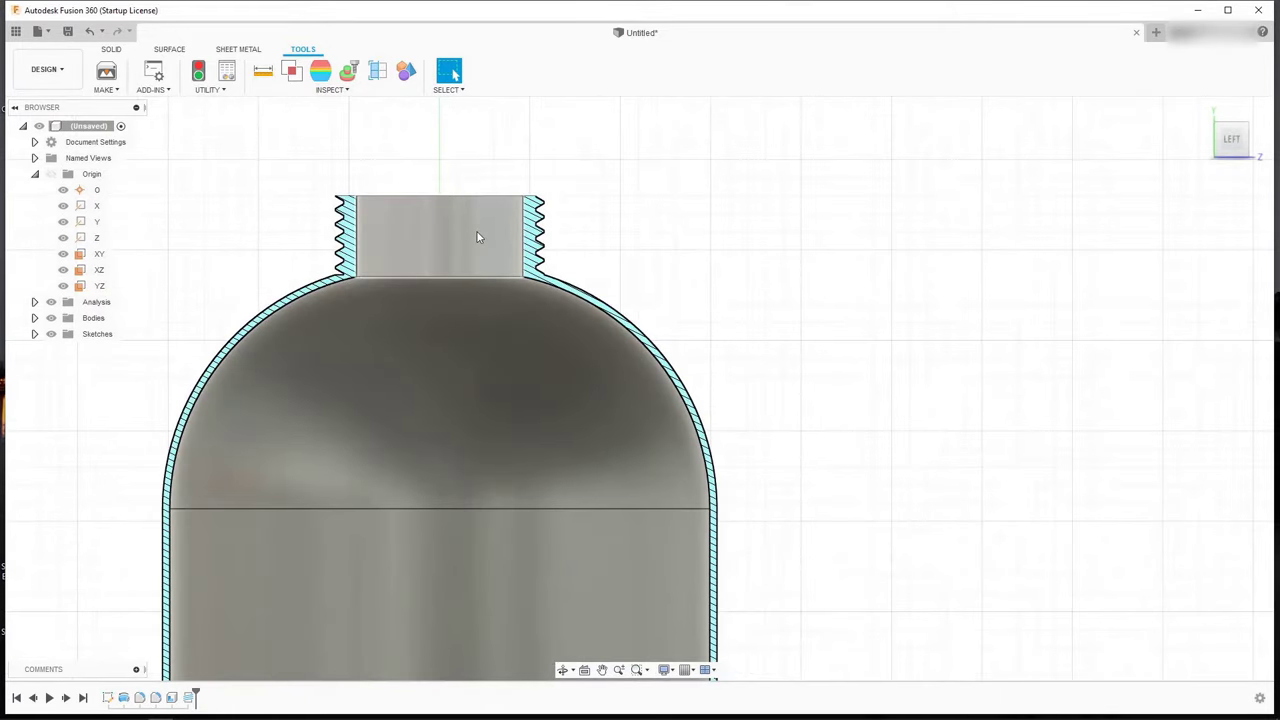
scroll(686, 231, down, 3)
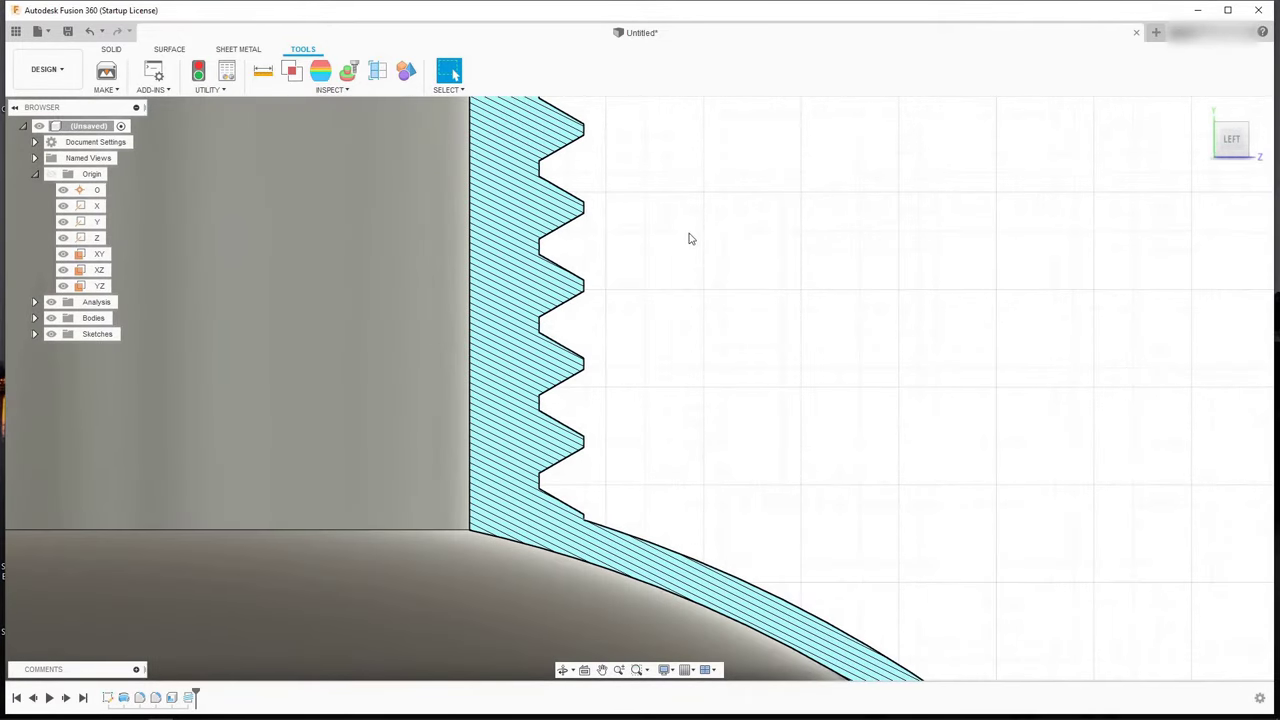
scroll(694, 268, down, 2)
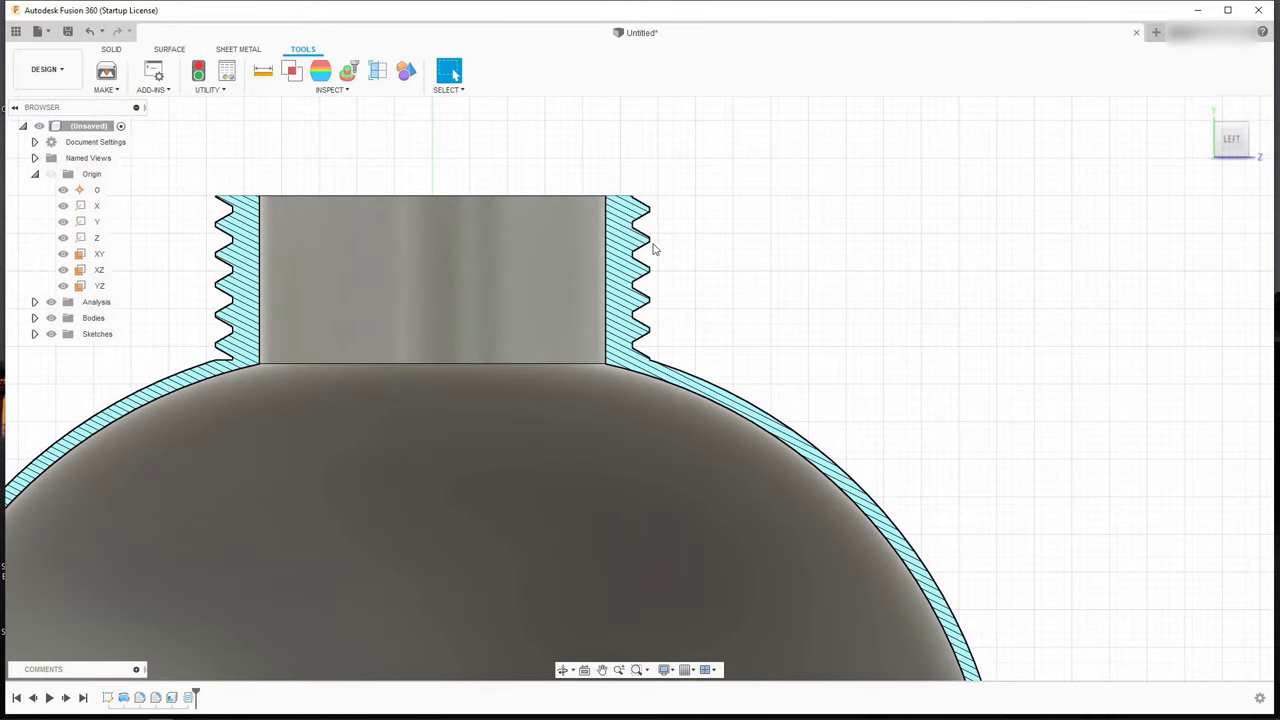
Step: Inspect the sectioned neck rim, its thread teeth and the transition into the domed shoulder up close
scroll(651, 246, up, 4)
scroll(677, 277, down, 4)
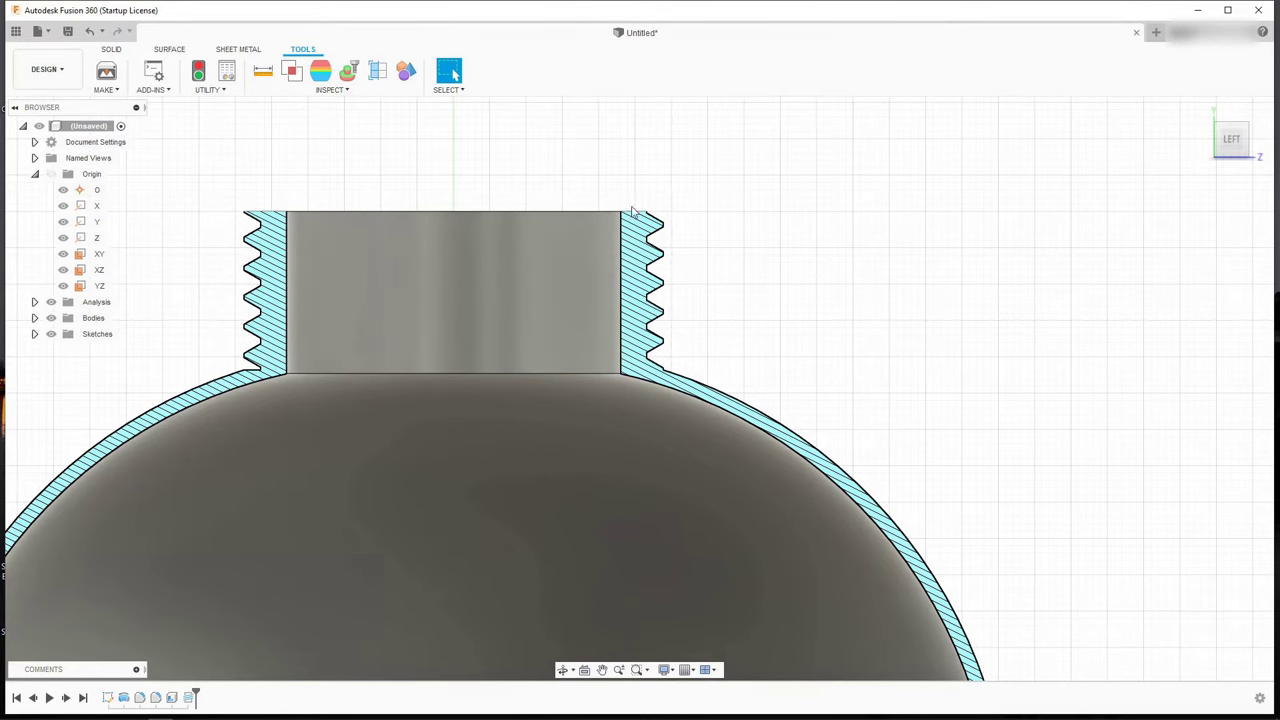
scroll(620, 213, up, 3)
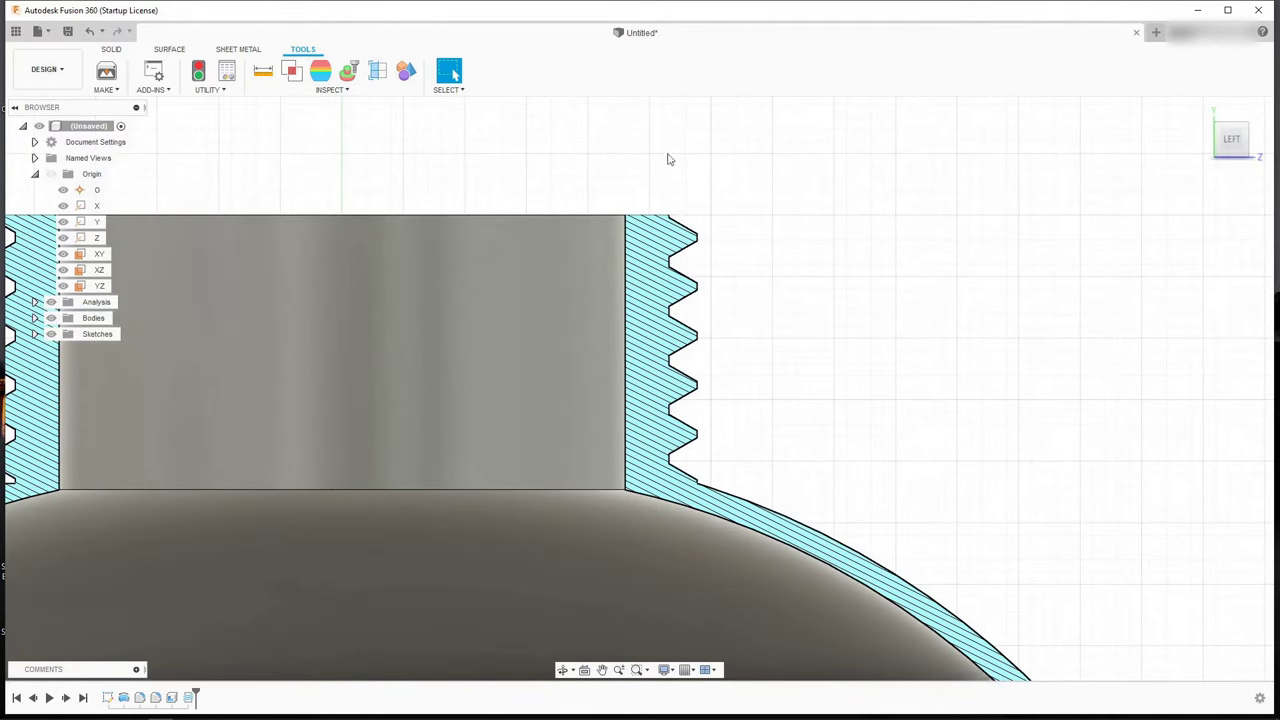
scroll(737, 289, down, 3)
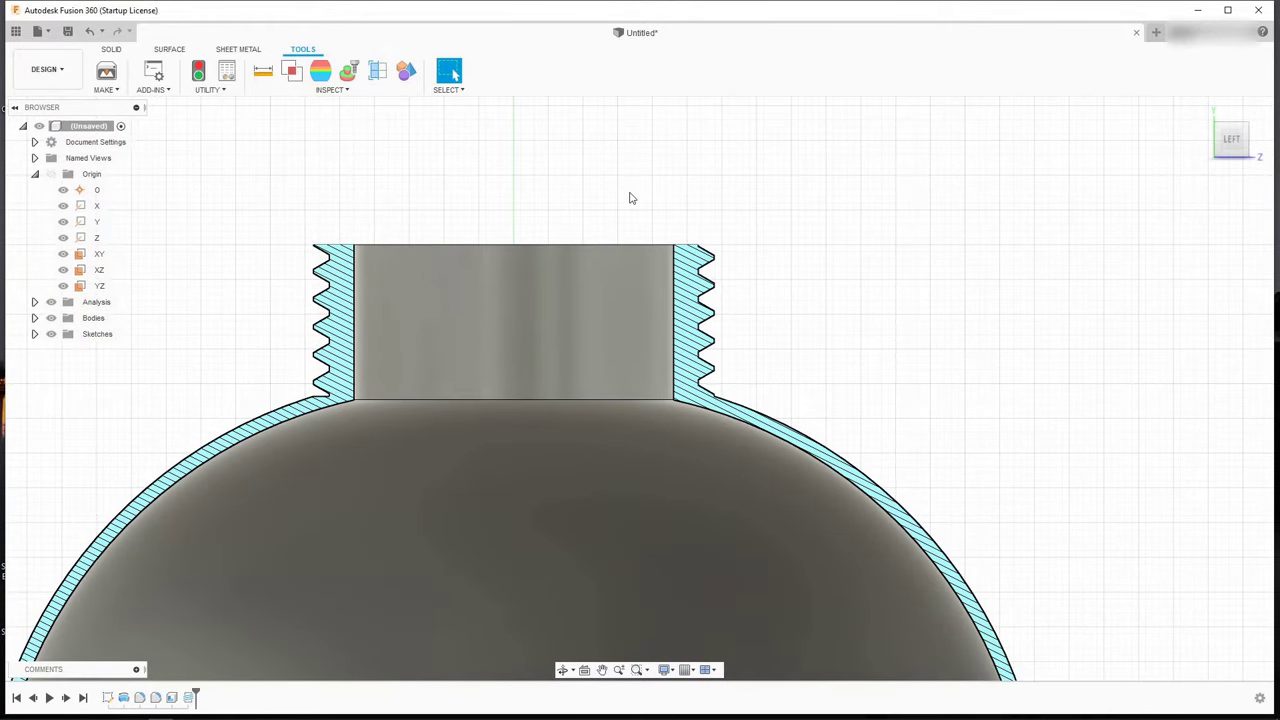
scroll(628, 199, down, 10)
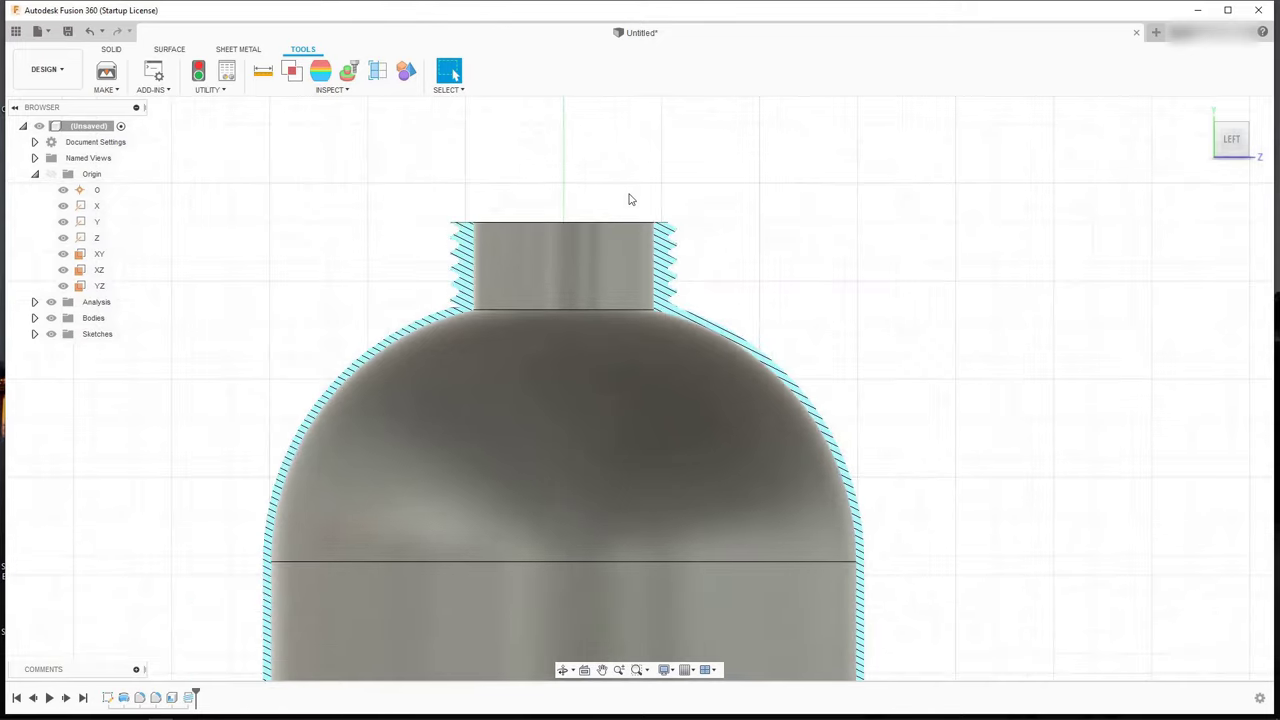
Step: Examine the sectioned wall along the bottle's base, ribbed lower body, straight side and domed shoulder
scroll(688, 571, up, 6)
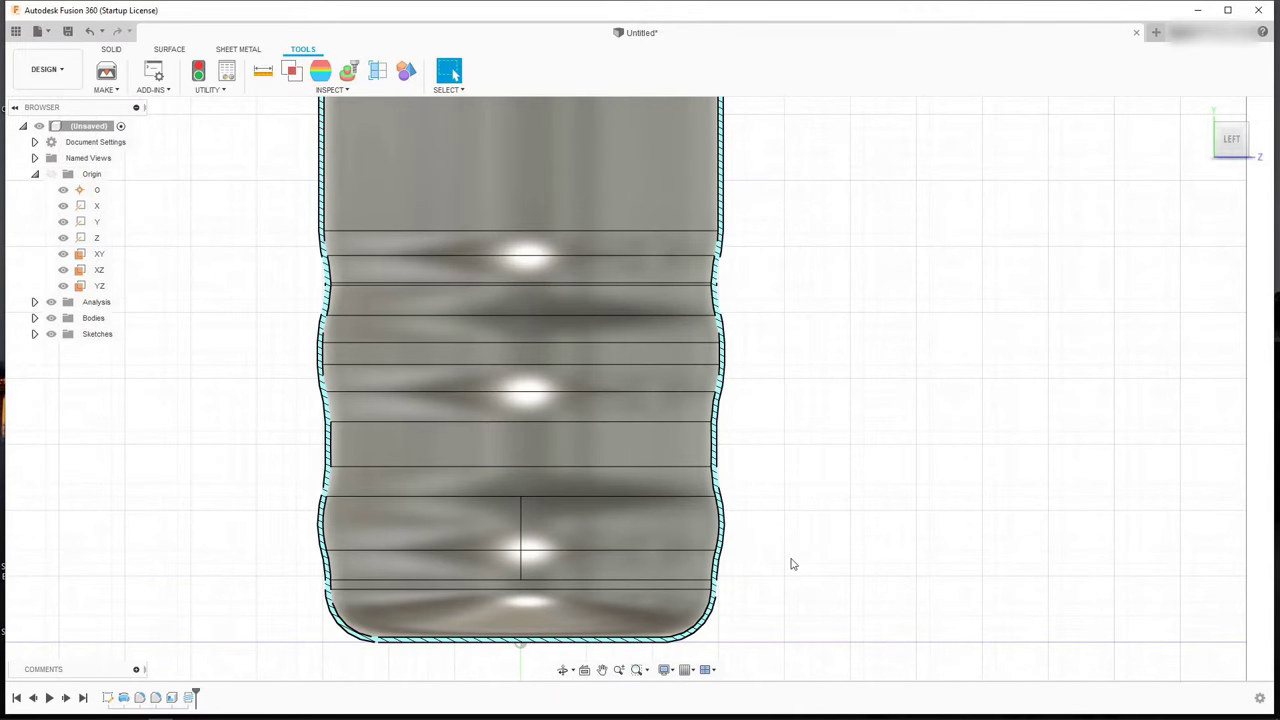
scroll(535, 650, up, 3)
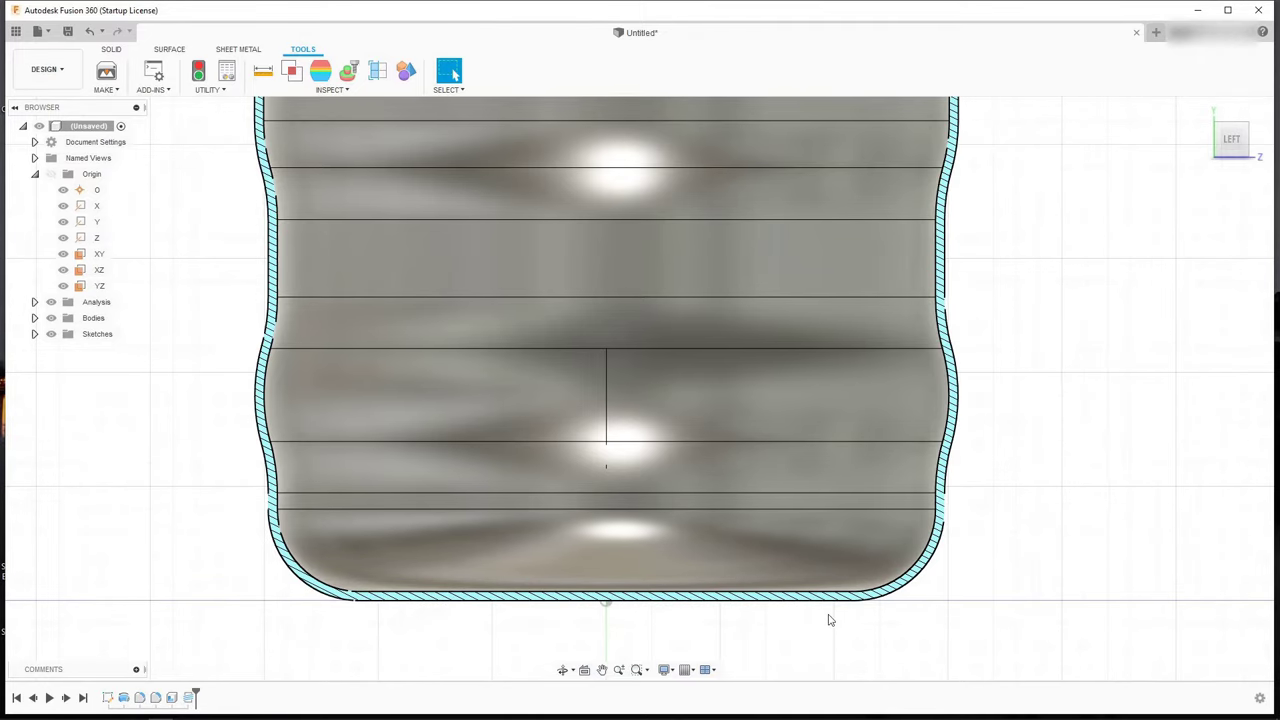
scroll(943, 491, up, 5)
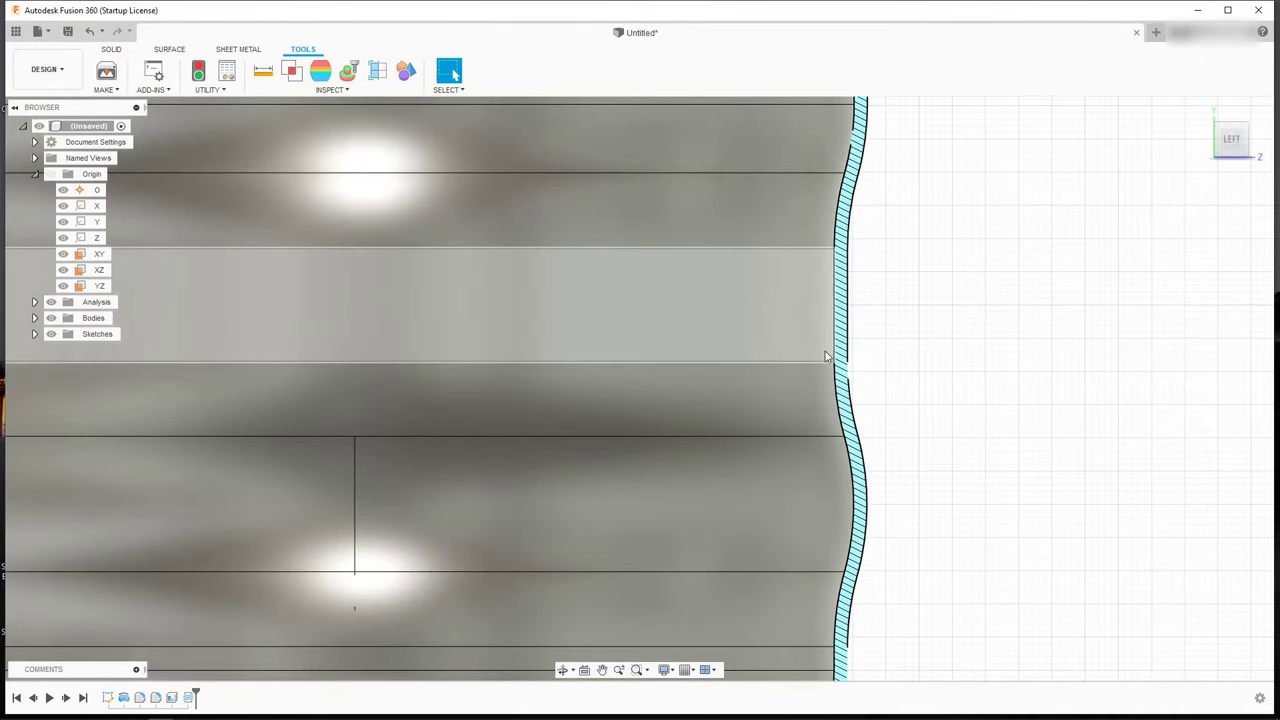
scroll(838, 569, down, 4)
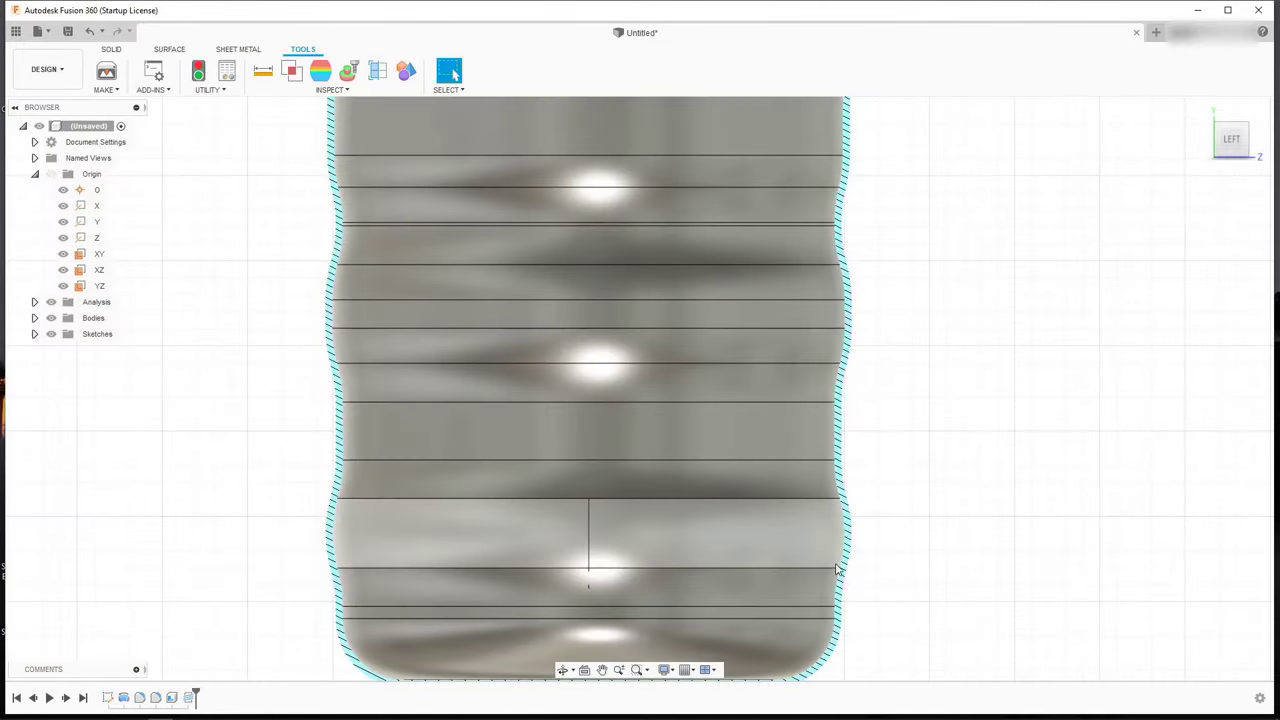
scroll(823, 327, down, 2)
scroll(823, 327, up, 3)
scroll(794, 397, down, 5)
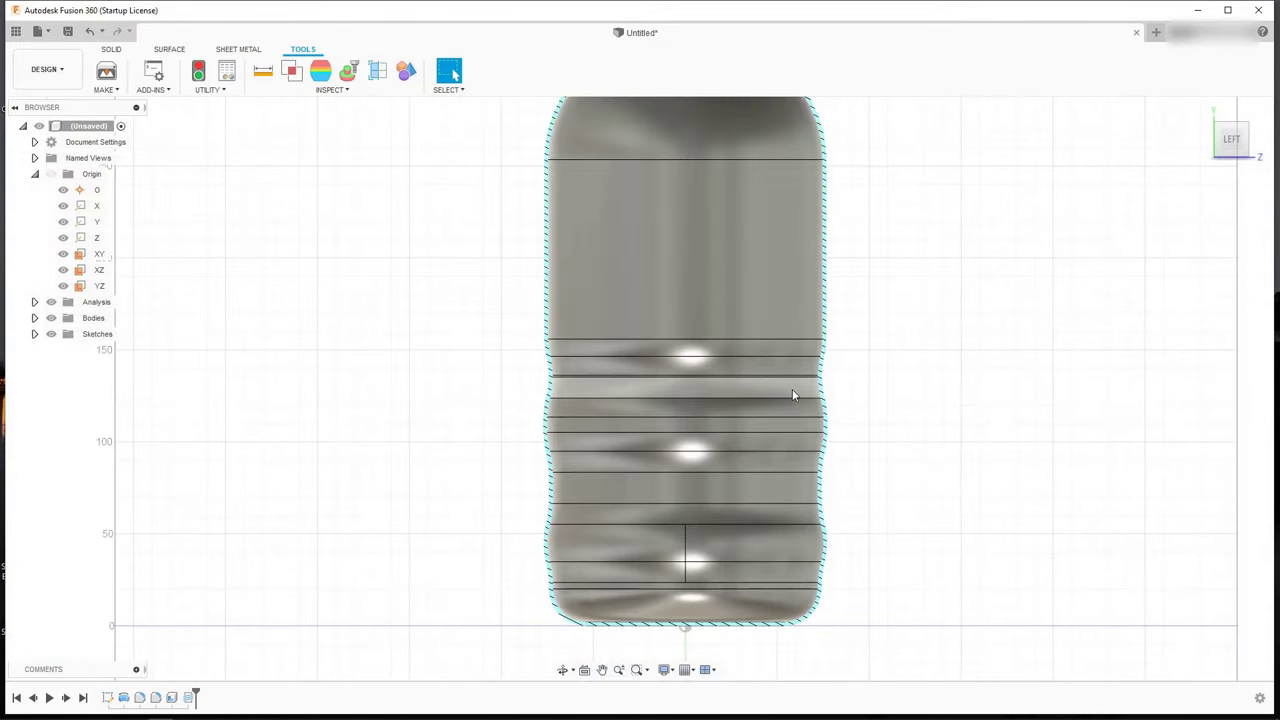
scroll(778, 280, up, 1)
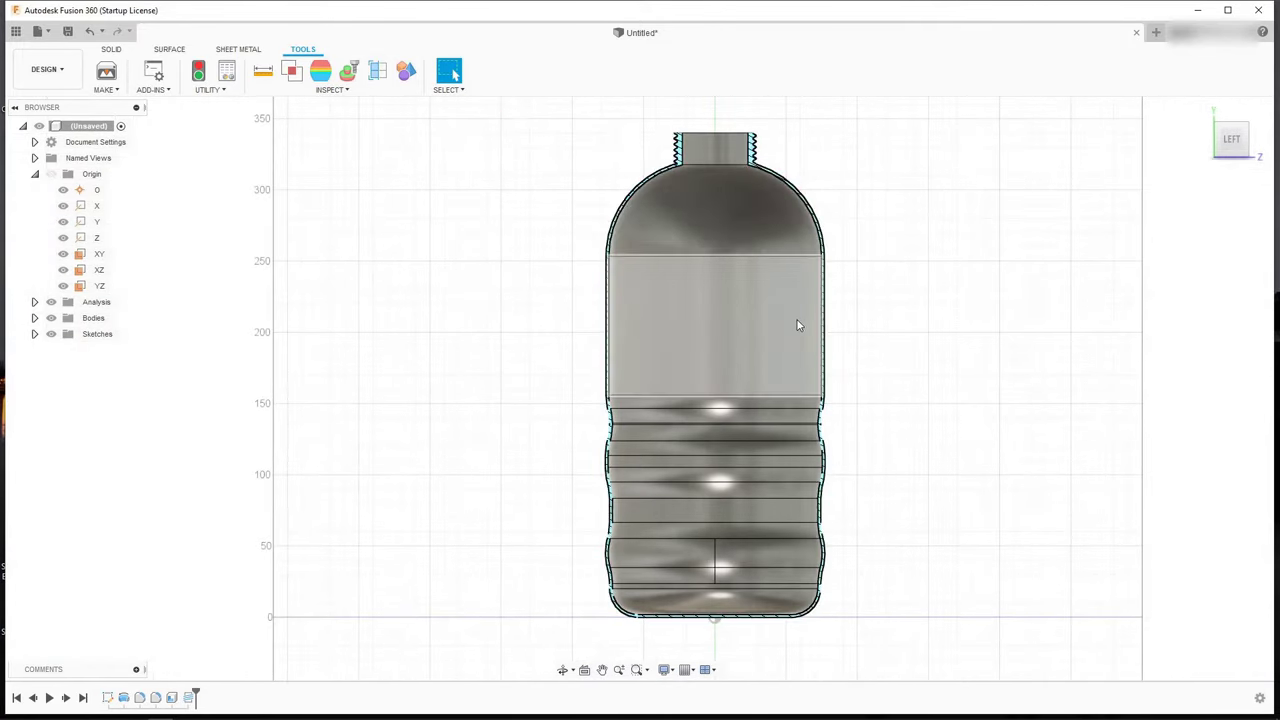
scroll(790, 186, up, 3)
scroll(780, 249, up, 1)
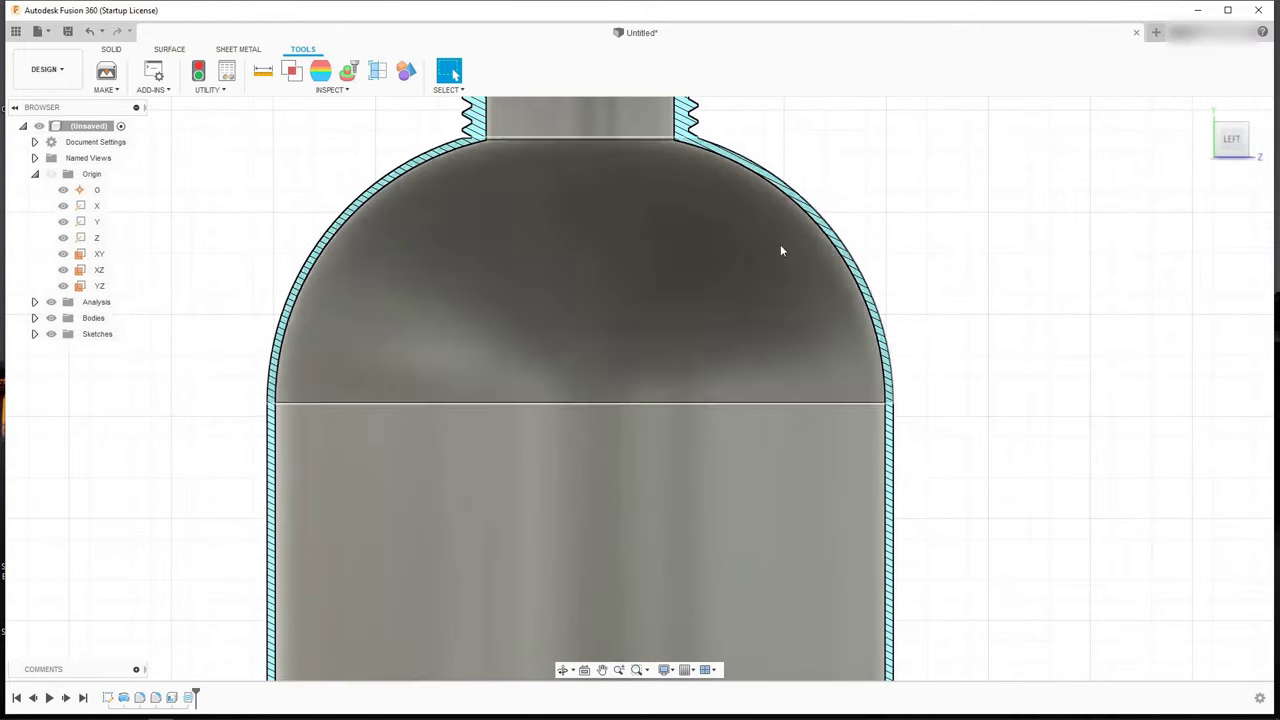
scroll(757, 351, down, 2)
scroll(758, 224, up, 1)
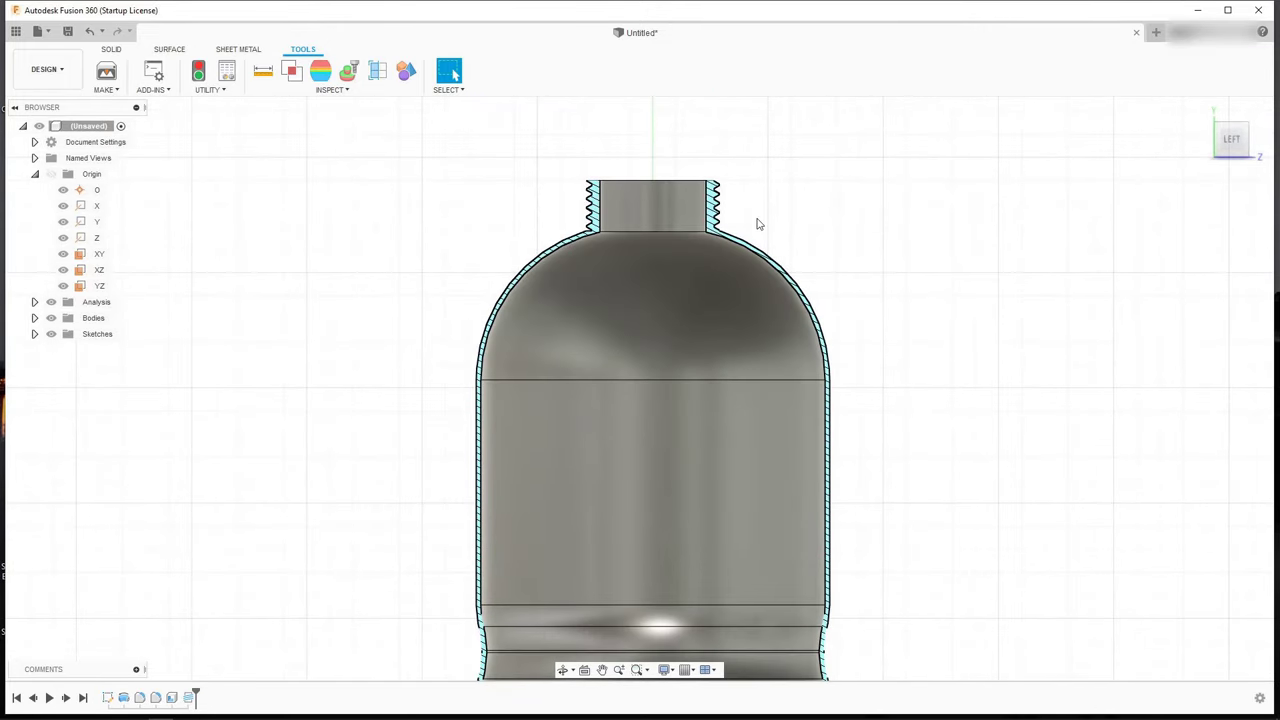
scroll(740, 207, up, 2)
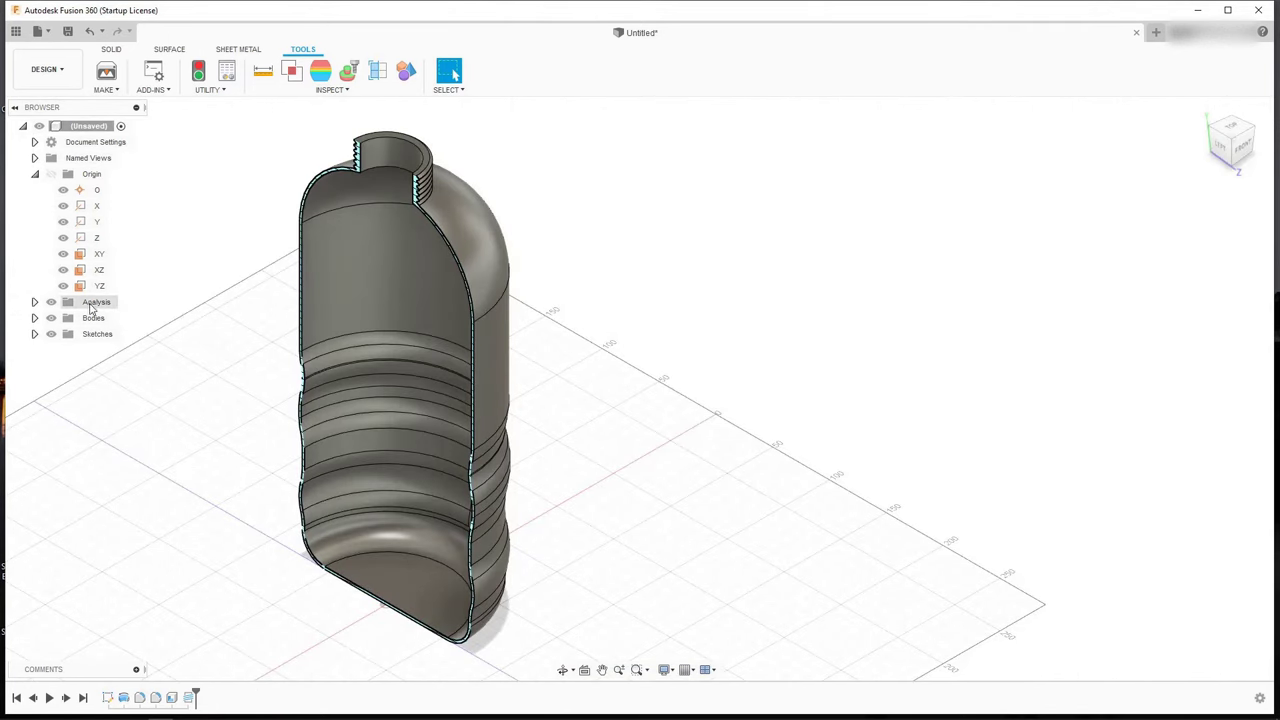
Step: Delete the Section2 section analysis to restore the full view of the bottle
click(35, 302)
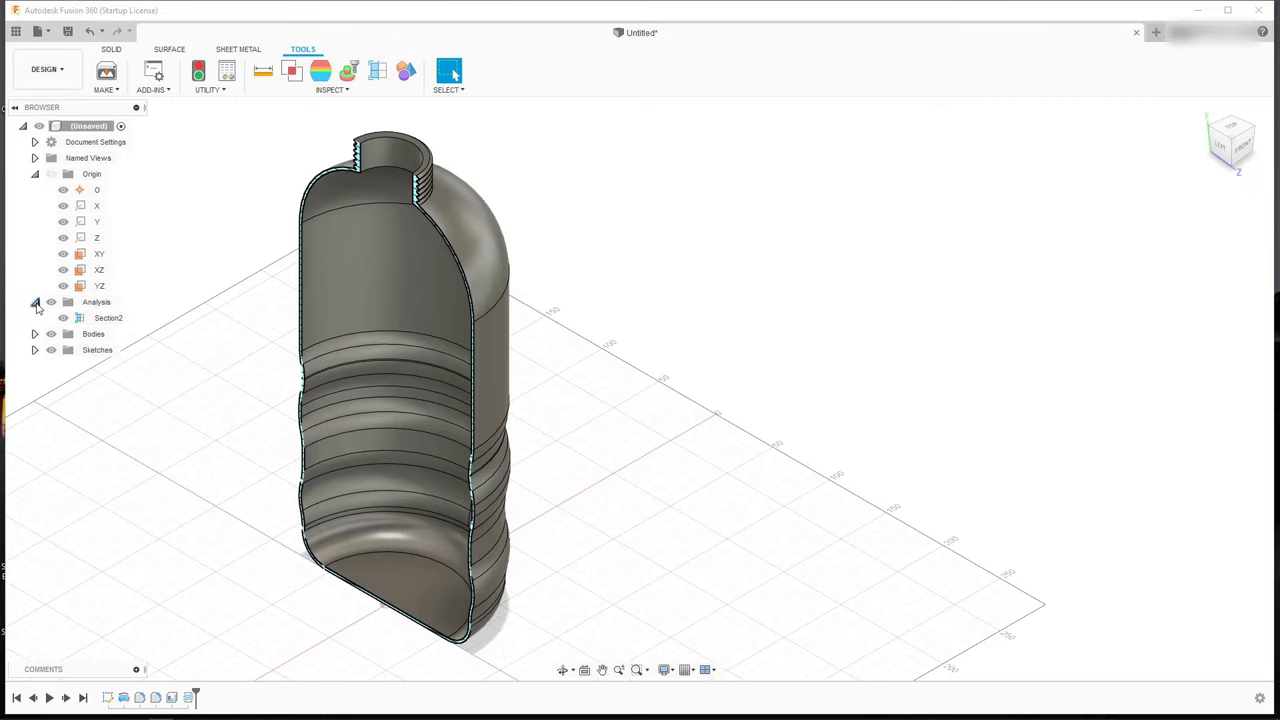
click(81, 319)
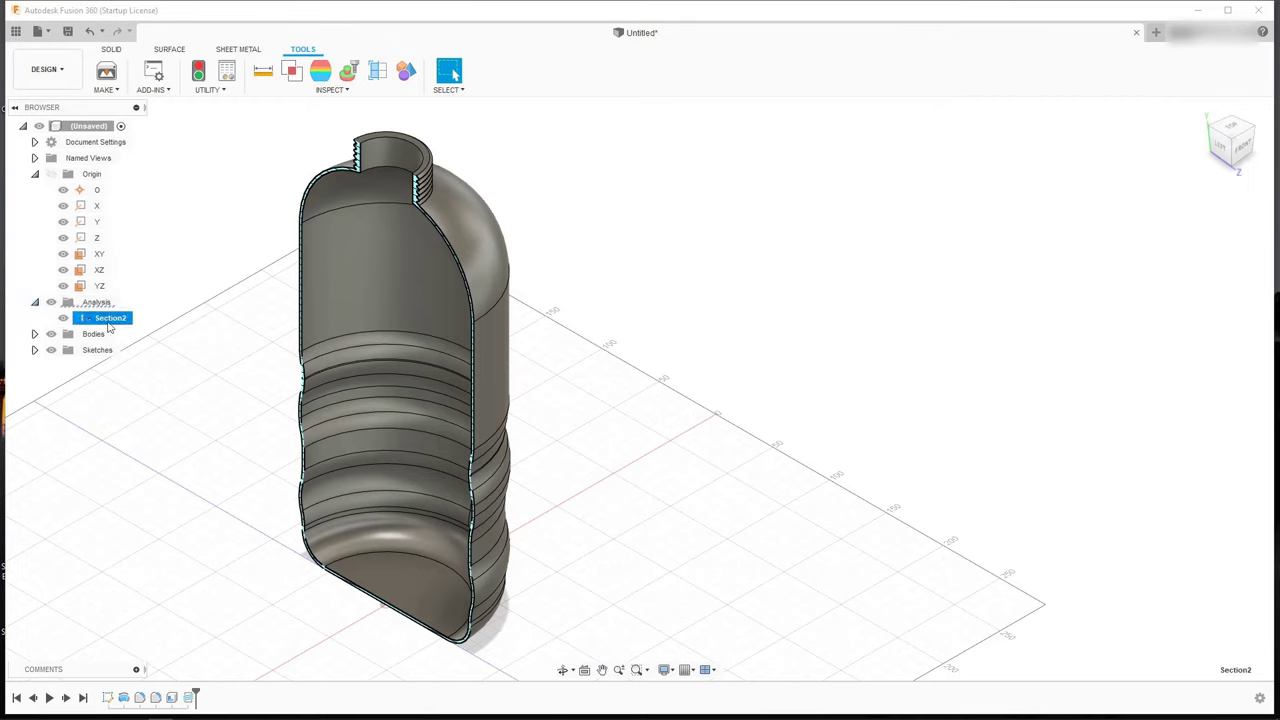
right_click(102, 324)
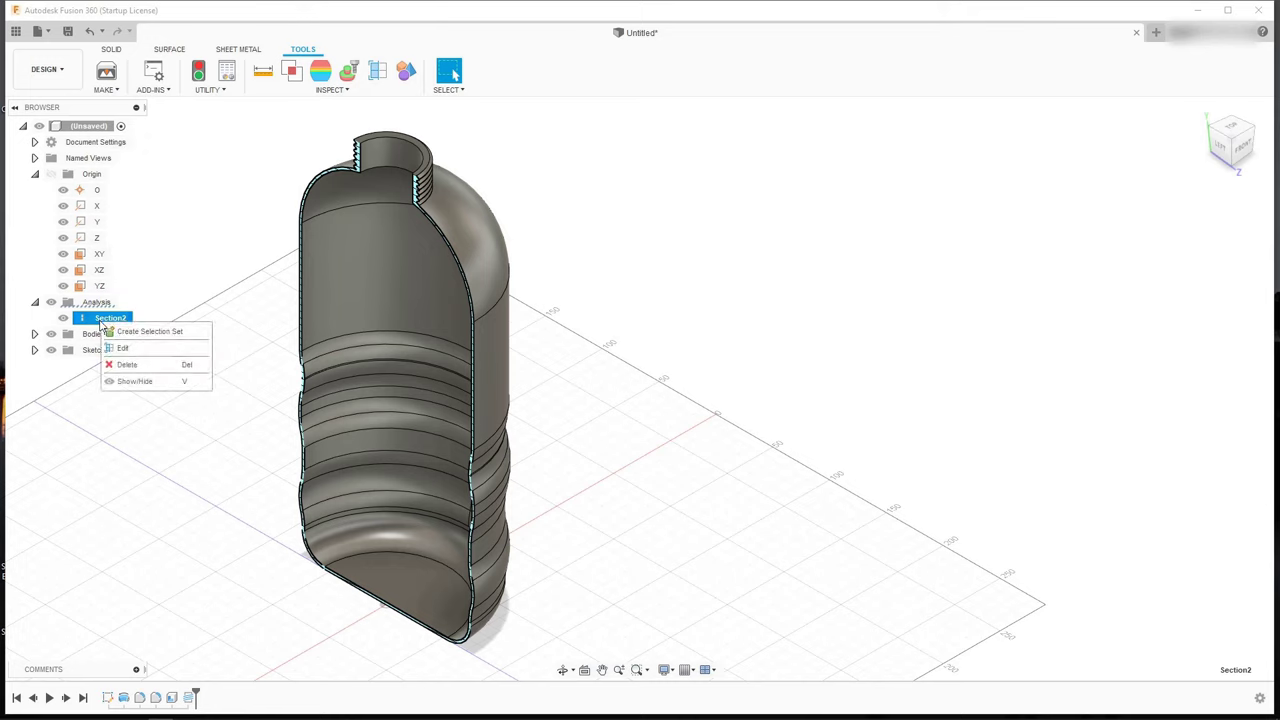
click(128, 365)
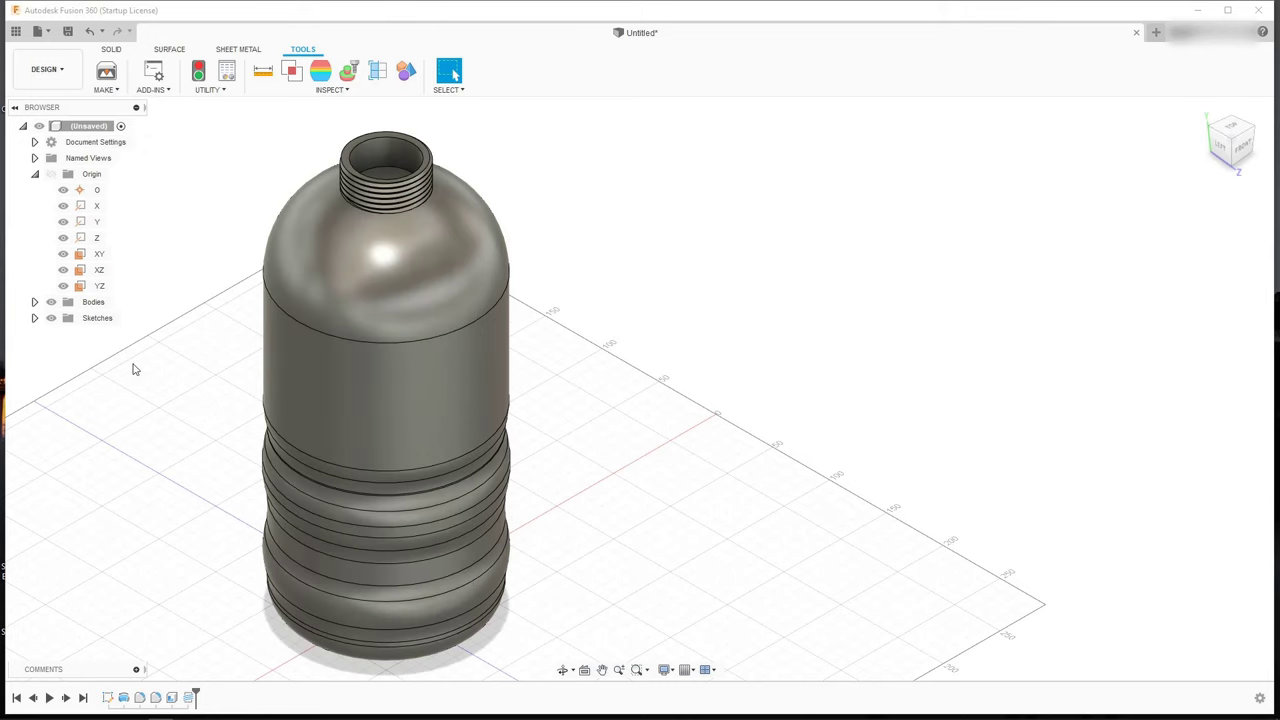